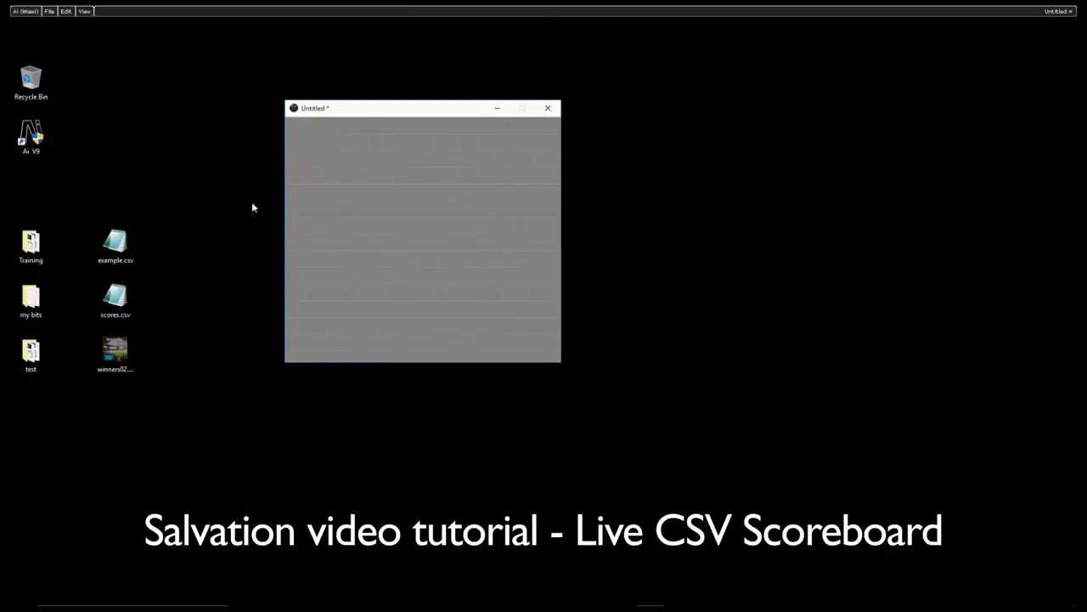
# Step: Open example.csv from the desktop in Notepad to show its comma-separated rows of letters, numbers, colours and fruits
pyautogui.doubleClick(116, 245)
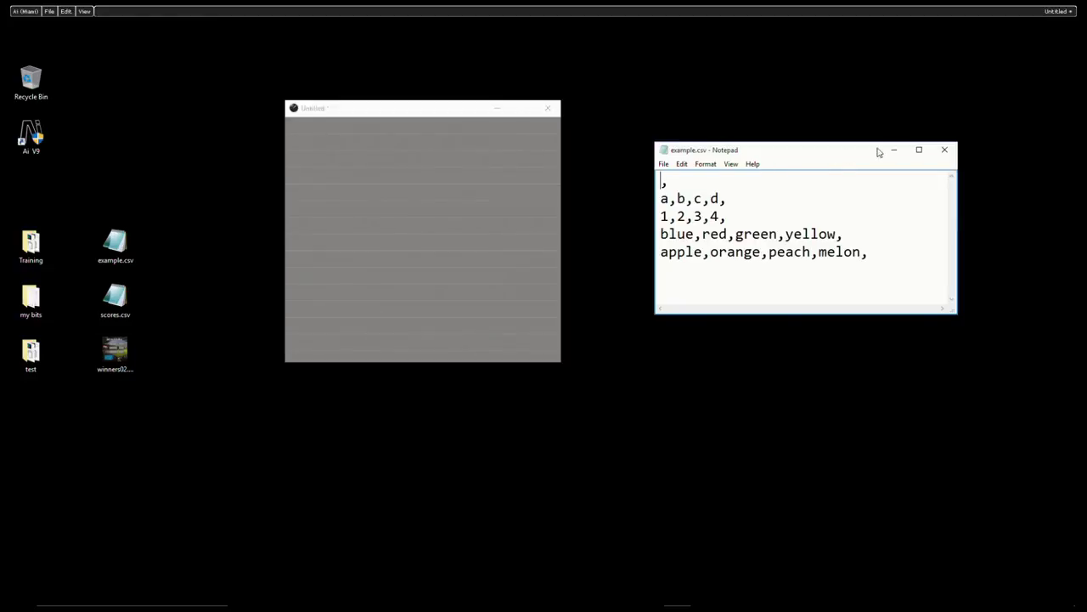
# Step: Close the CSV text and insert a File IO > CSV File Reader module into the empty patch
pyautogui.click(945, 150)
pyautogui.rightClick(383, 168)
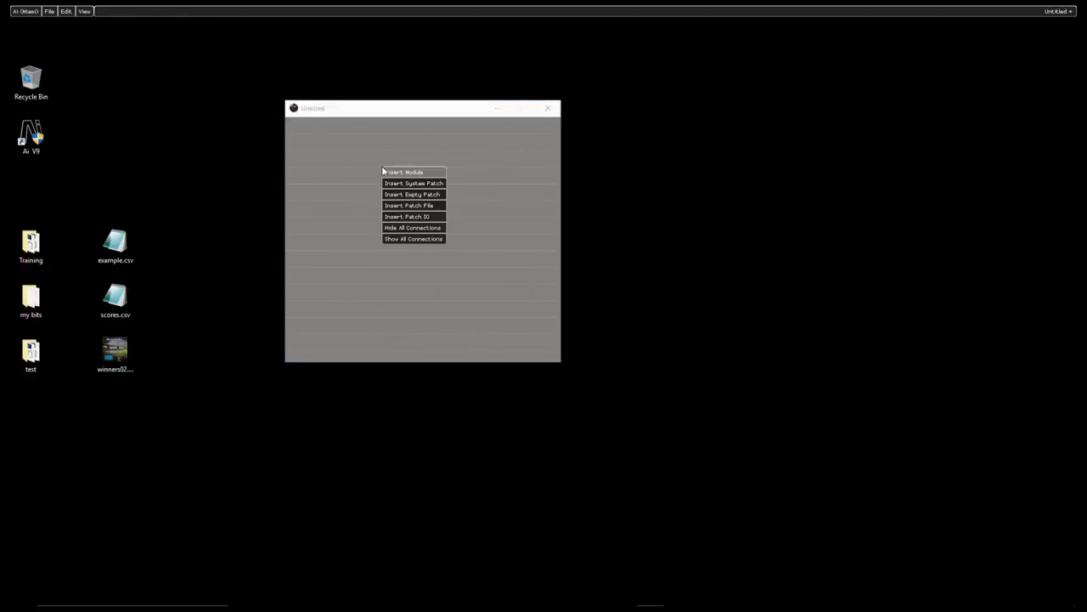
pyautogui.click(414, 174)
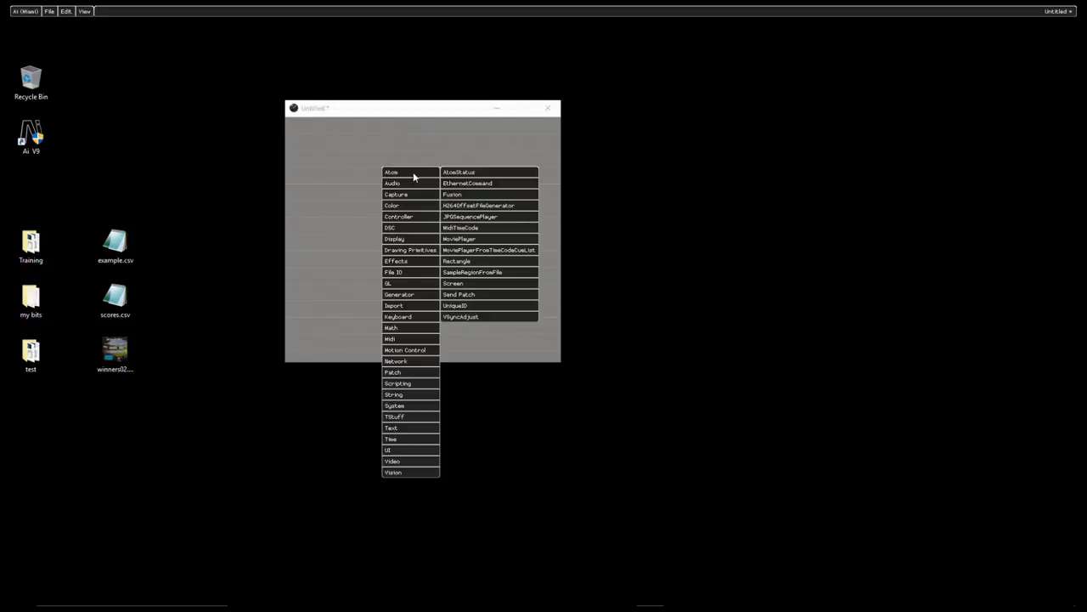
pyautogui.moveTo(432, 274)
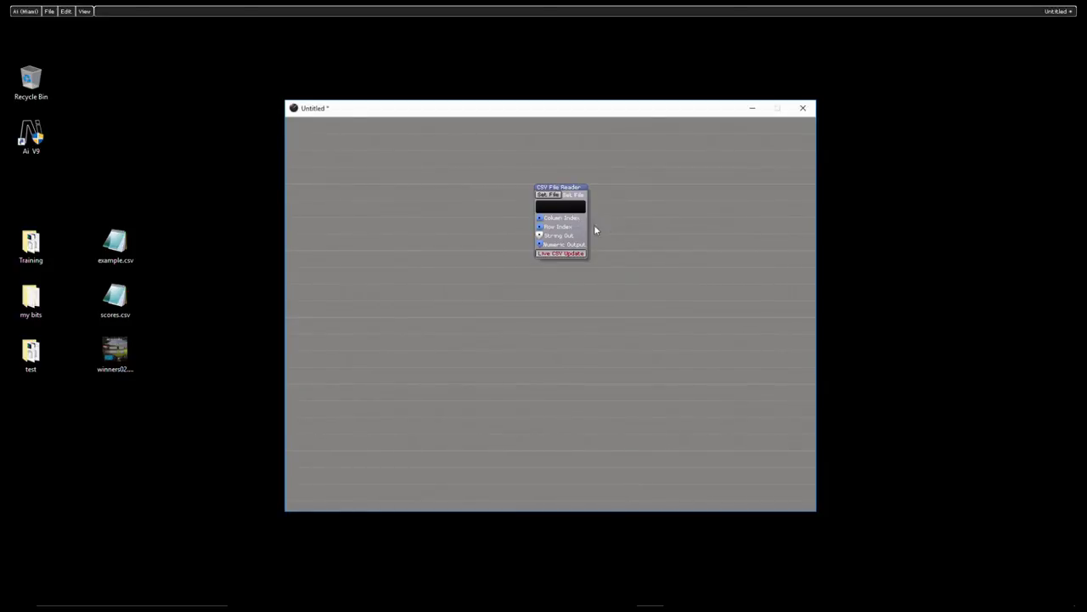
# Step: Add a Controller > Constant module displayed as a numeric box
pyautogui.rightClick(406, 167)
pyautogui.click(443, 173)
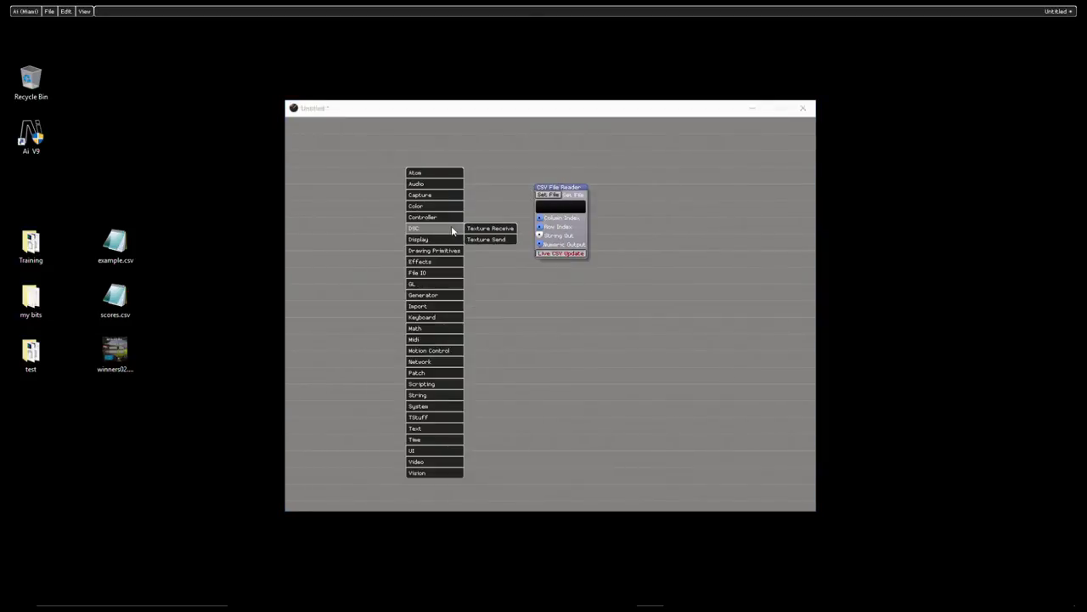
pyautogui.moveTo(446, 219)
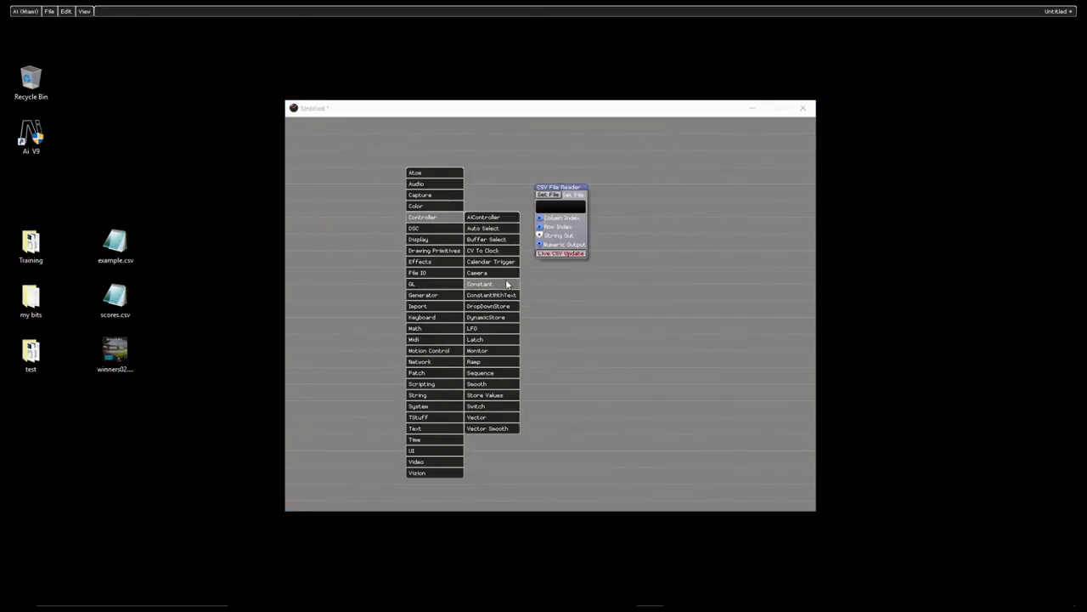
pyautogui.click(507, 284)
pyautogui.click(445, 232)
pyautogui.click(441, 238)
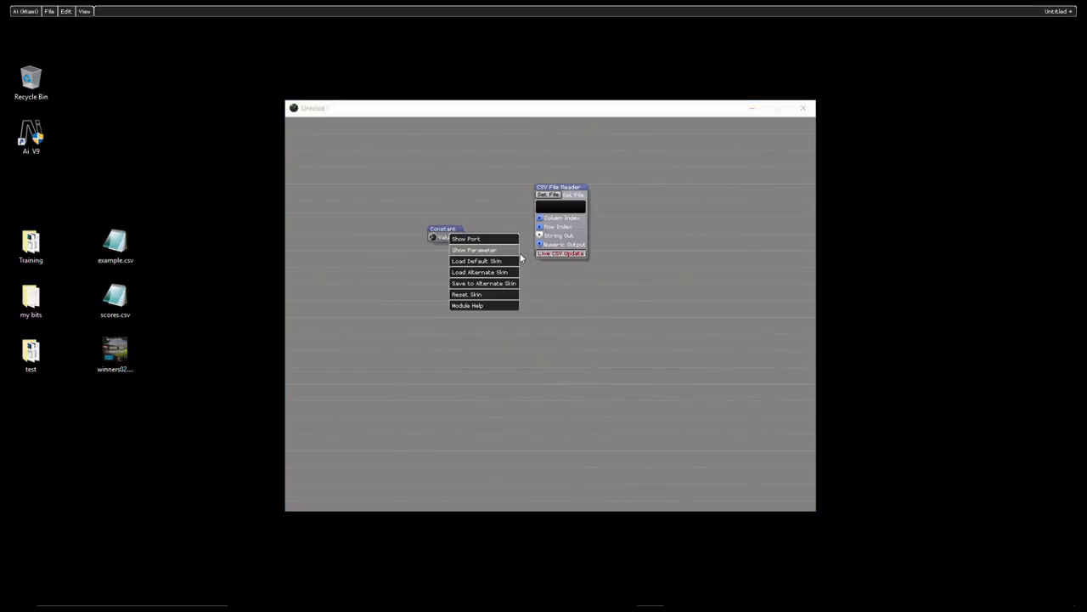
pyautogui.click(470, 305)
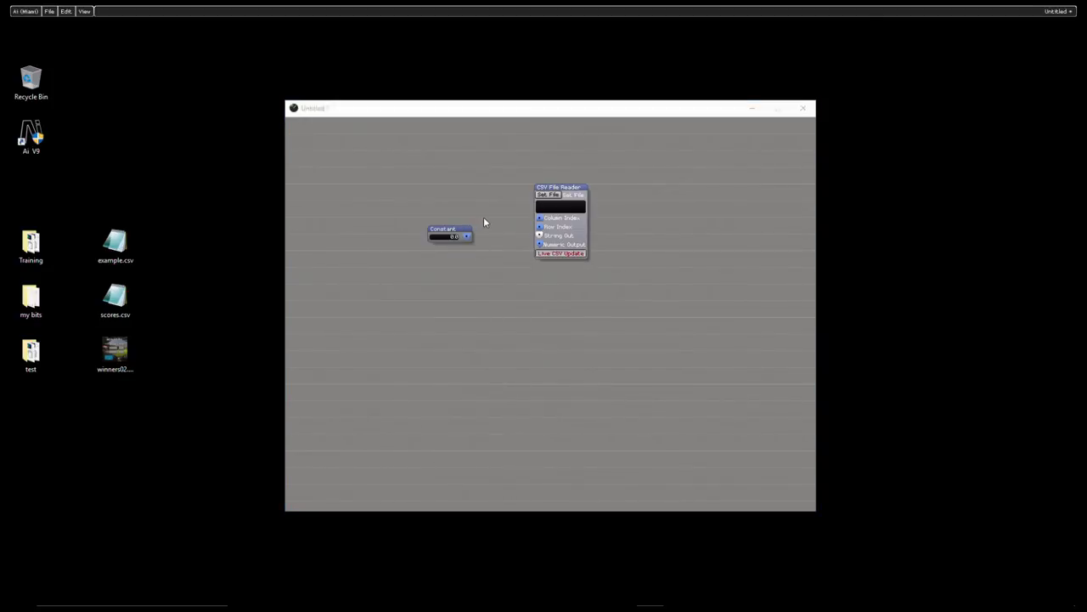
# Step: Duplicate the Constant and wire the pair to the reader's Column Index and Row Index
pyautogui.hotkey('ctrl', 'd')
pyautogui.click(431, 258)
pyautogui.moveTo(467, 236); pyautogui.dragTo(465, 262)
pyautogui.moveTo(406, 197); pyautogui.dragTo(468, 297)
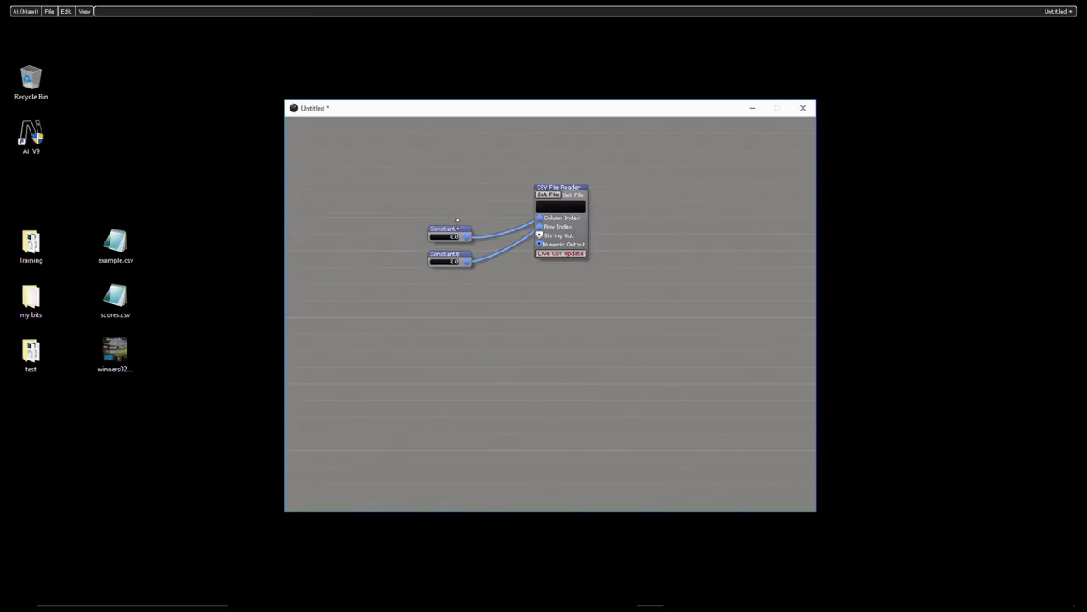
pyautogui.moveTo(459, 231); pyautogui.dragTo(487, 198)
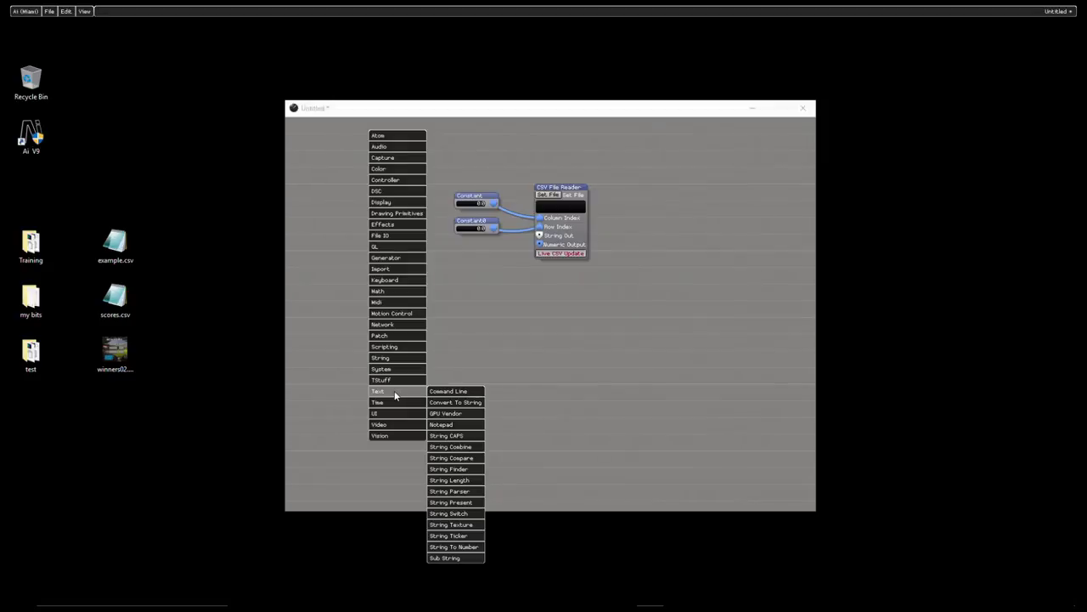
# Step: Place a Text > String Texture below the CSV reader, fed from its String Out
pyautogui.click(457, 524)
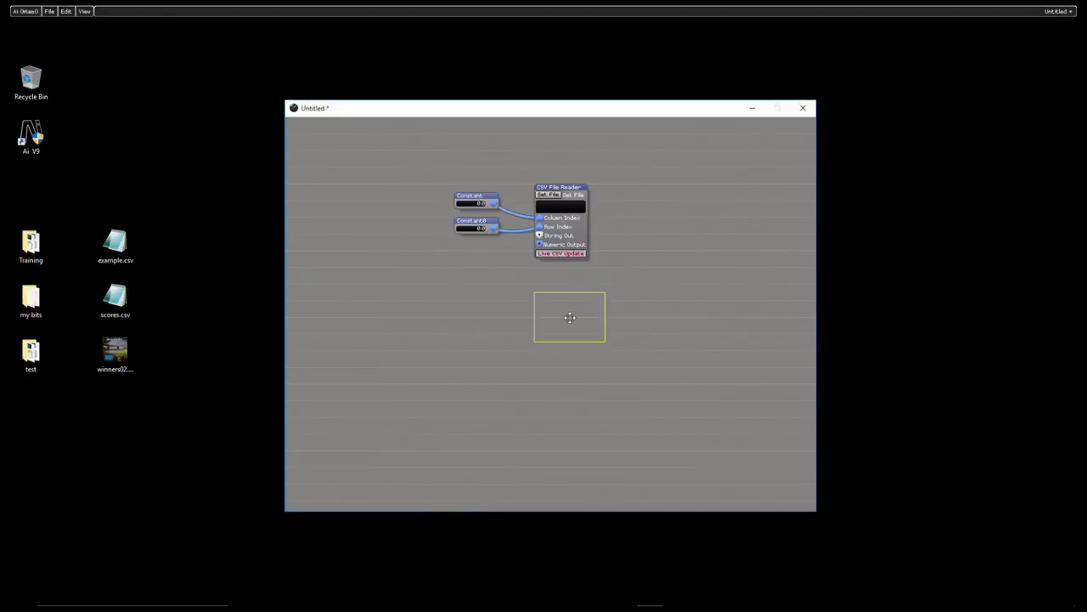
pyautogui.click(571, 321)
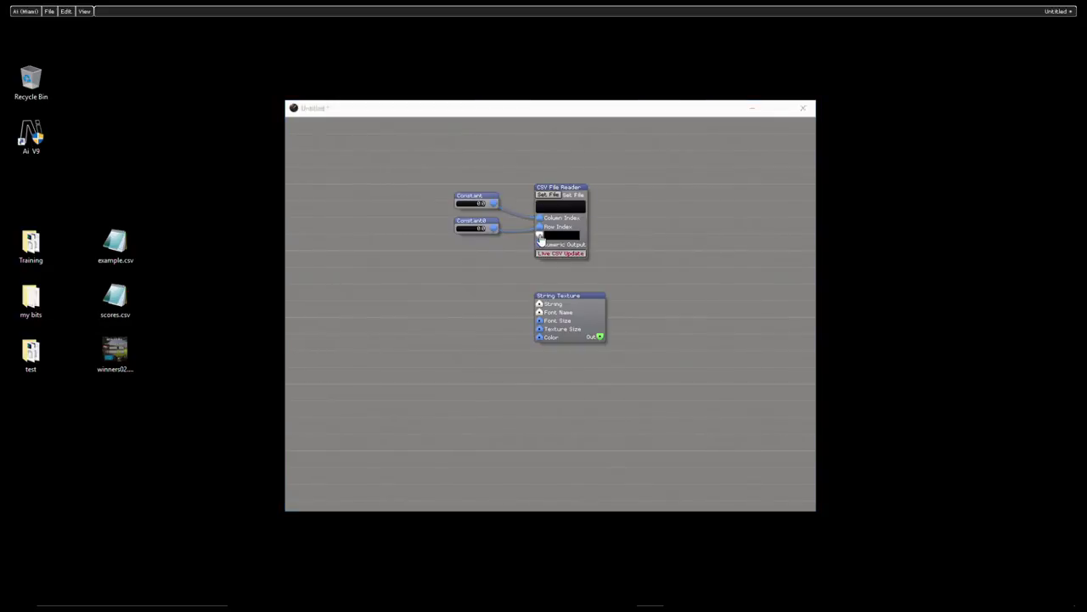
pyautogui.moveTo(541, 240); pyautogui.dragTo(539, 304)
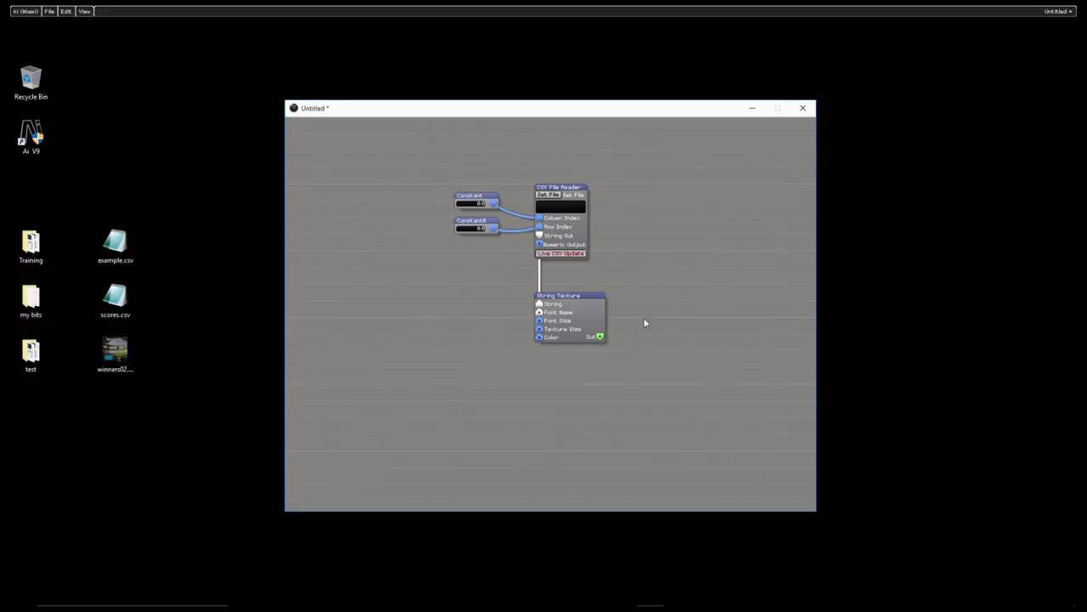
# Step: Add a Generator > Rectangle beside String Texture and feed the text texture into it
pyautogui.rightClick(675, 214)
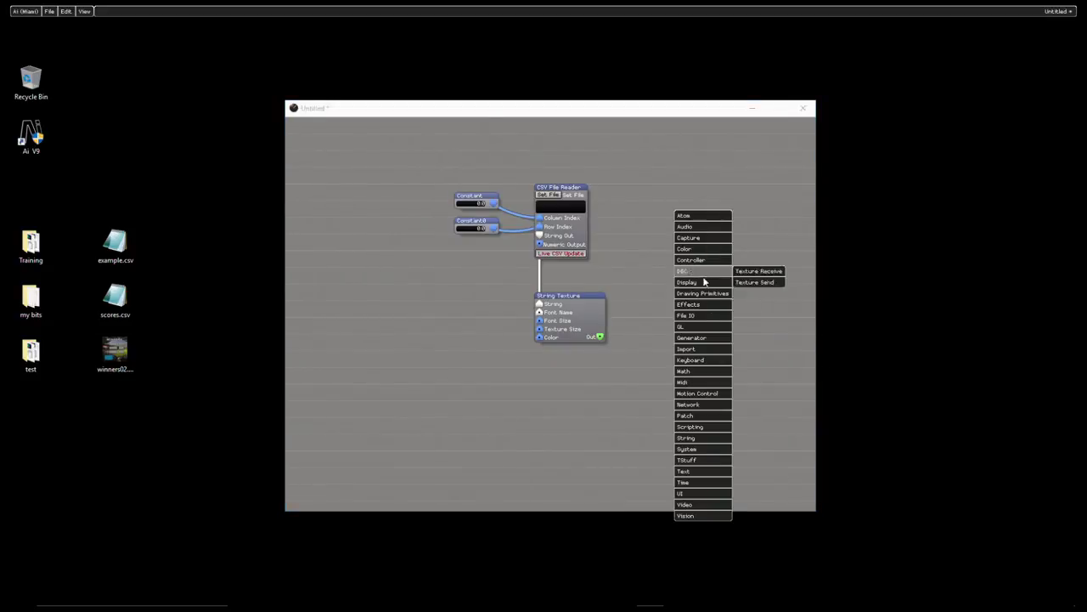
pyautogui.moveTo(712, 338)
pyautogui.click(764, 393)
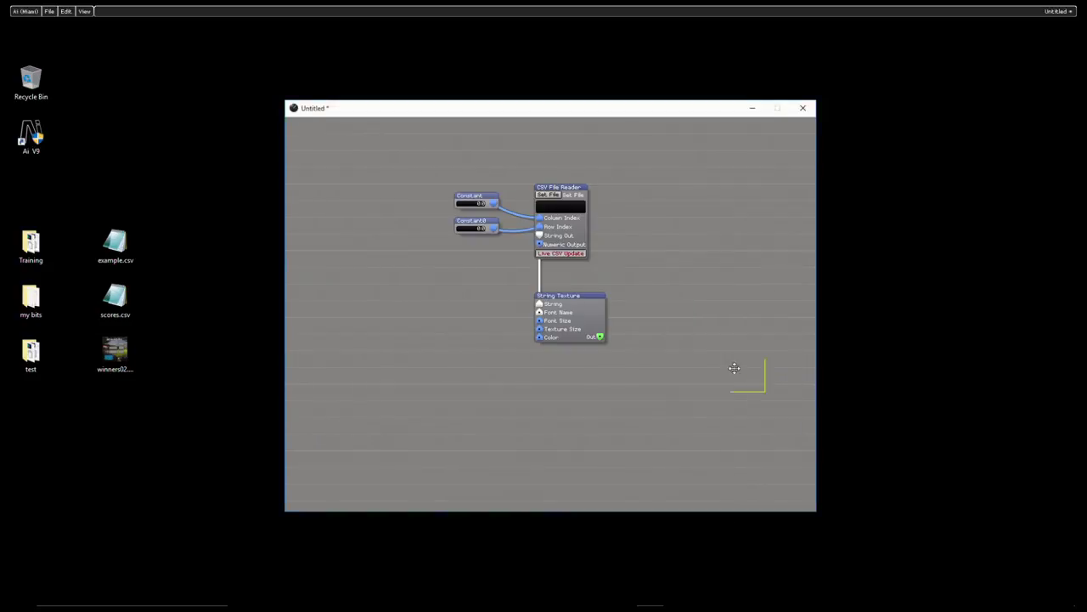
pyautogui.click(636, 320)
pyautogui.moveTo(600, 338); pyautogui.dragTo(619, 327)
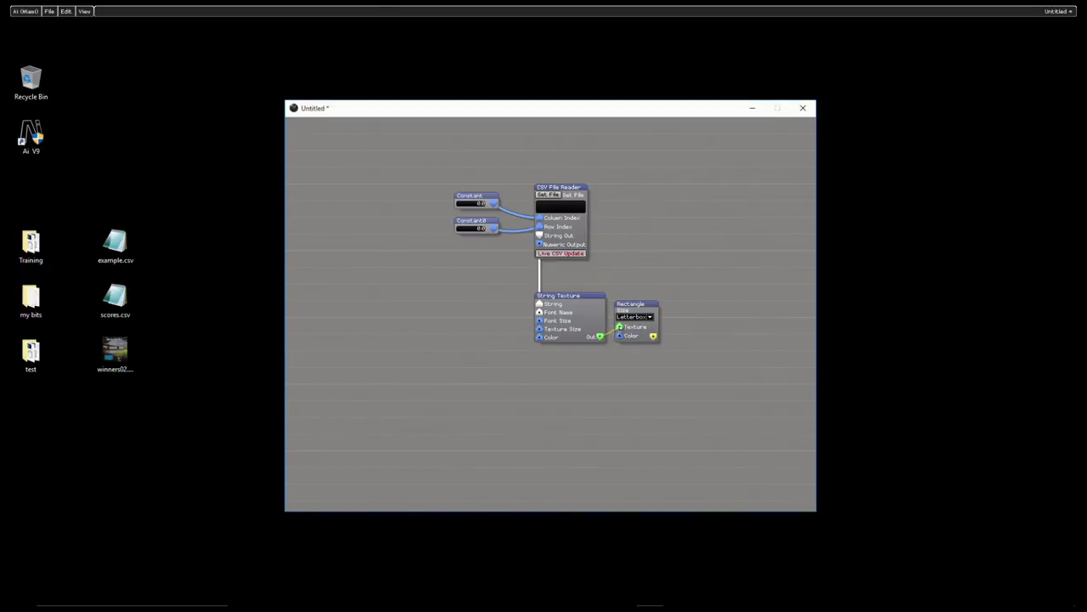
# Step: Shift the patch editor up and insert a GL > Window module
pyautogui.rightClick(707, 130)
pyautogui.click(722, 131)
pyautogui.moveTo(735, 244)
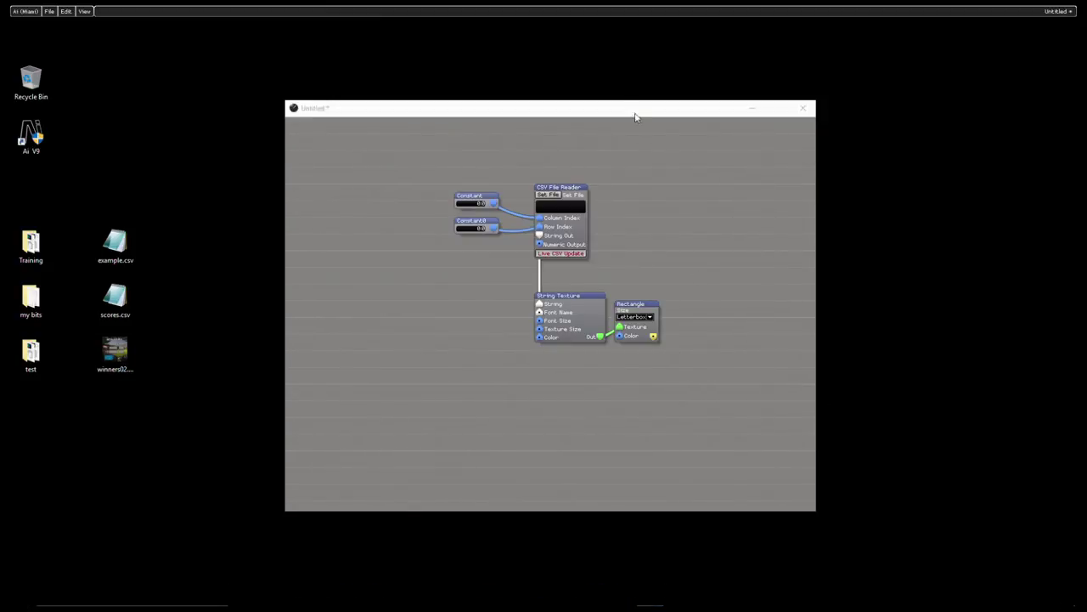
pyautogui.moveTo(635, 117); pyautogui.dragTo(615, 31)
pyautogui.rightClick(621, 41)
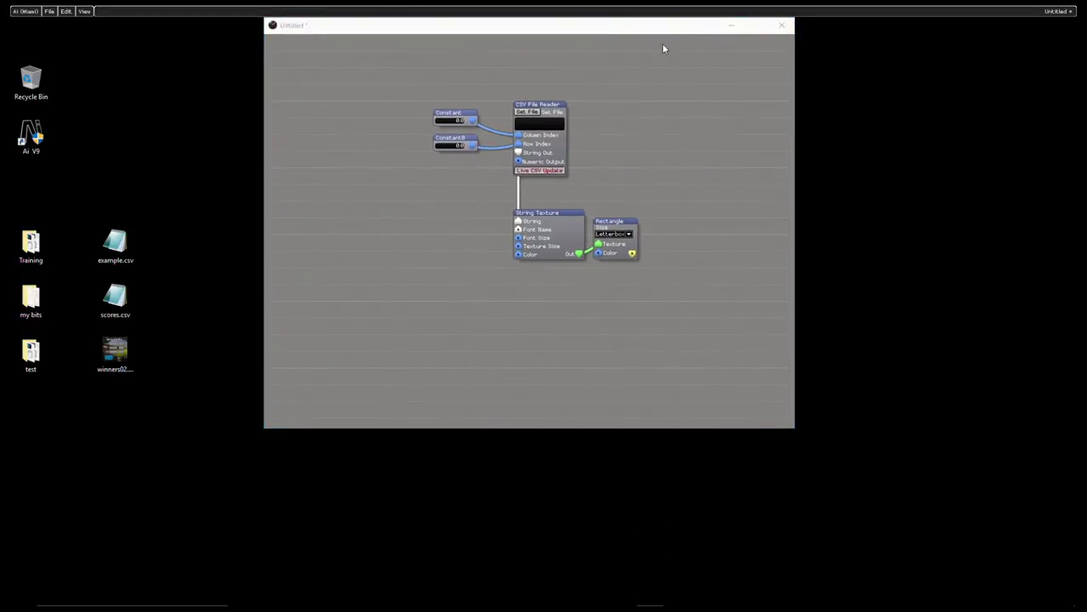
pyautogui.click(685, 51)
pyautogui.moveTo(650, 153)
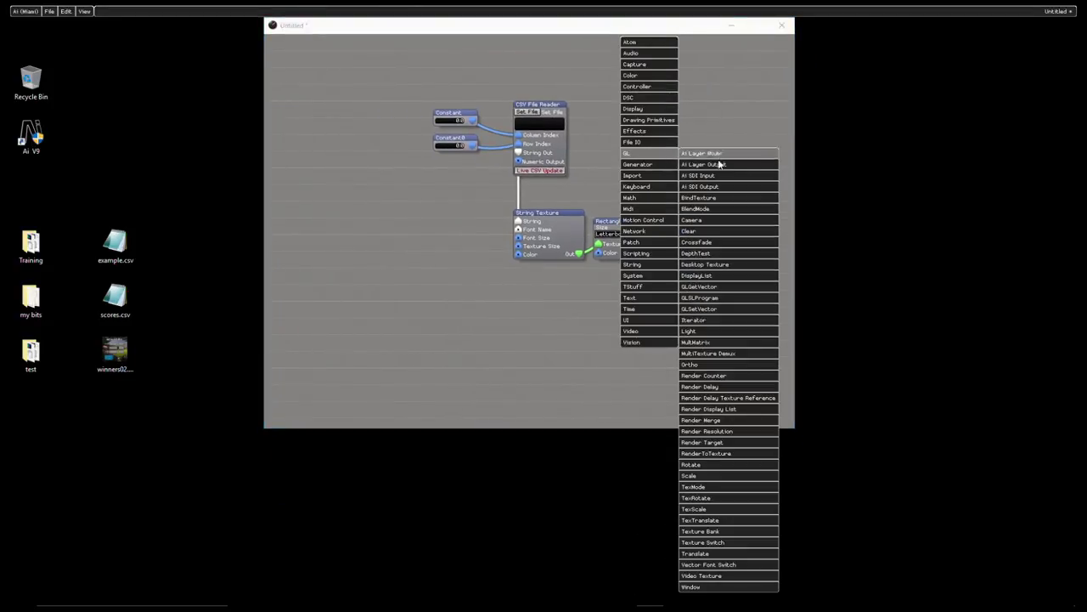
pyautogui.click(753, 585)
# Step: Place the Window module below the Rectangle and open its black output window
pyautogui.rightClick(617, 291)
pyautogui.click(671, 65)
pyautogui.rightClick(674, 66)
pyautogui.click(707, 70)
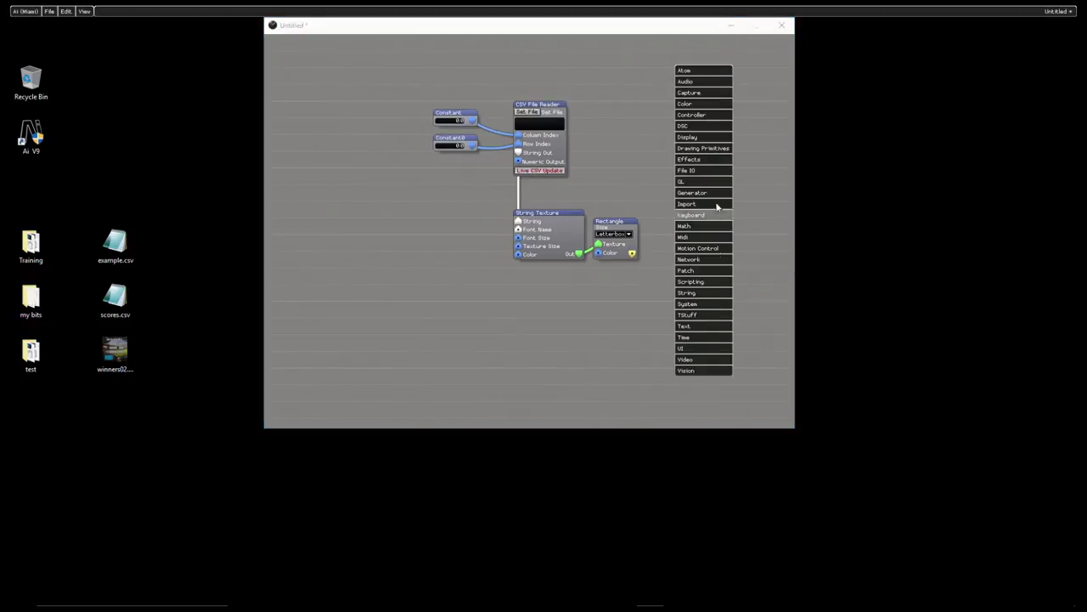
pyautogui.moveTo(712, 183)
pyautogui.click(669, 35)
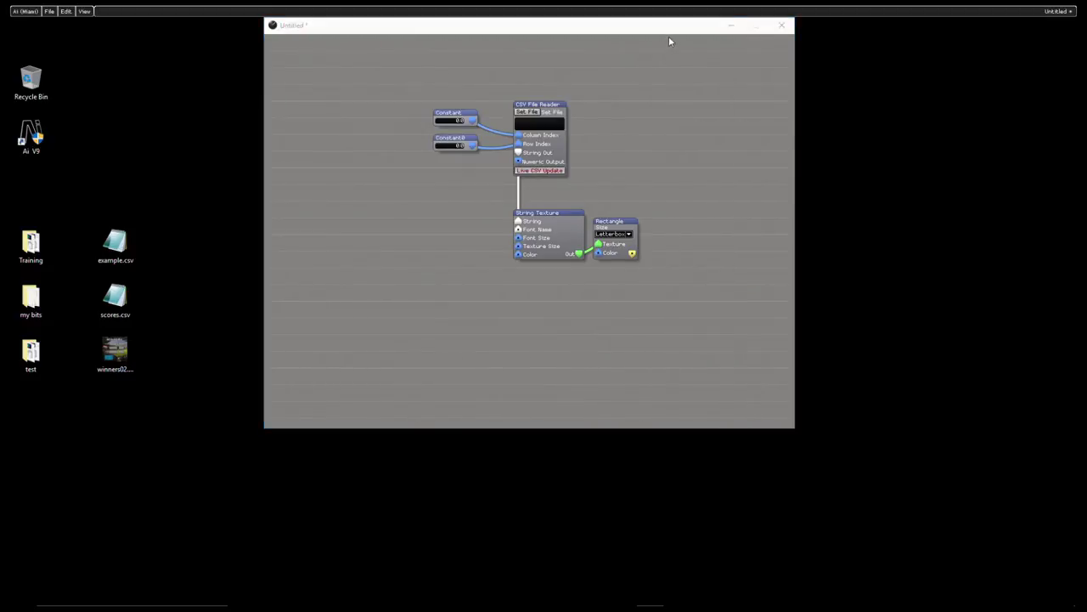
pyautogui.rightClick(669, 36)
pyautogui.click(694, 43)
pyautogui.moveTo(709, 153)
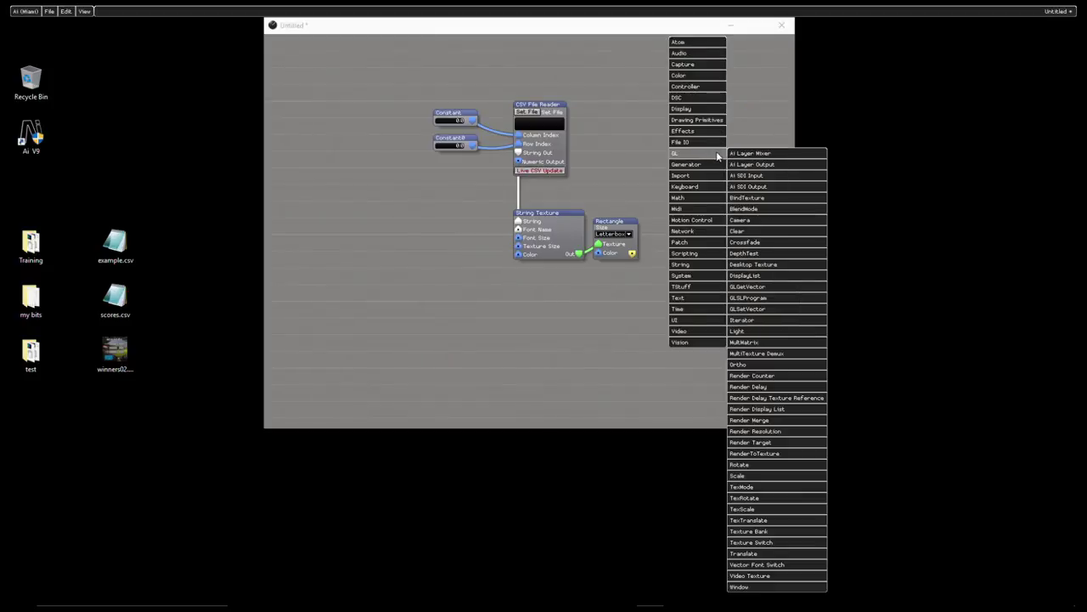
pyautogui.click(754, 586)
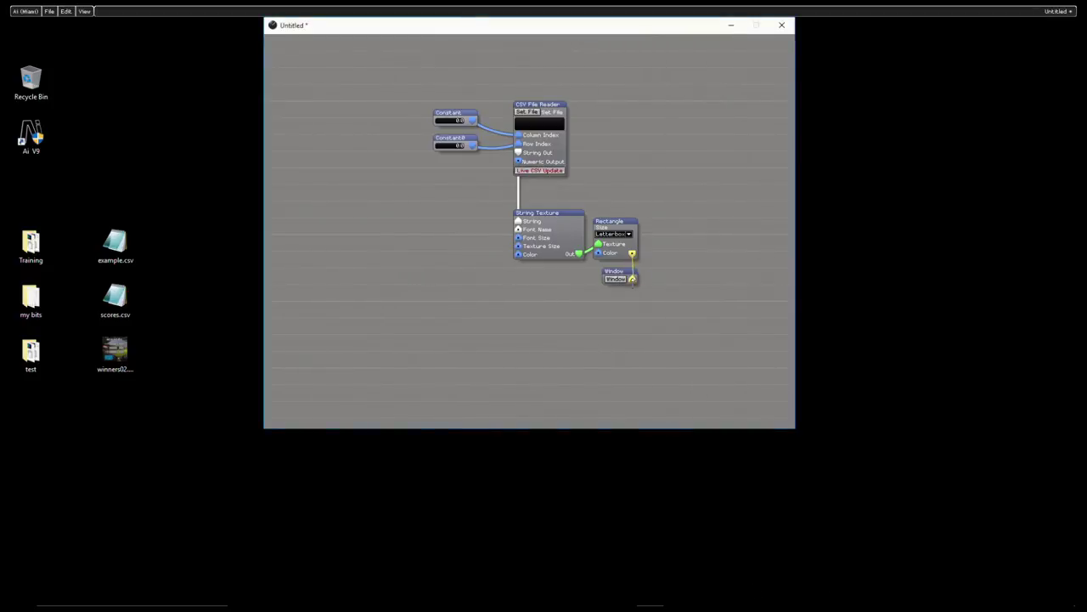
pyautogui.click(622, 280)
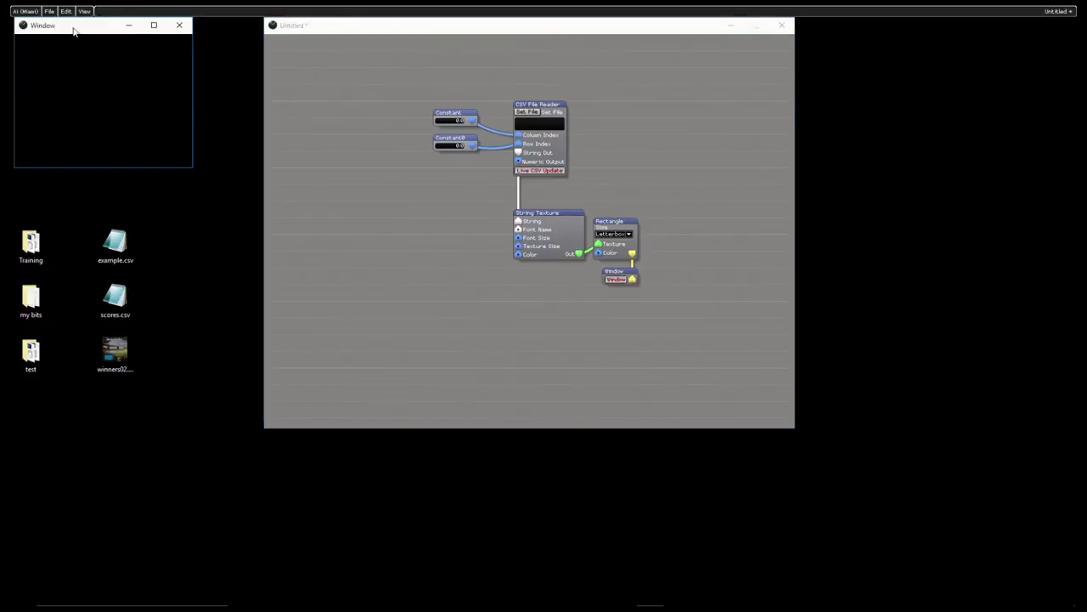
# Step: Move the output window top right and paste Constant1, wired to String Texture's Font Size at 50
pyautogui.moveTo(66, 28); pyautogui.dragTo(862, 51)
pyautogui.moveTo(573, 28); pyautogui.dragTo(511, 51)
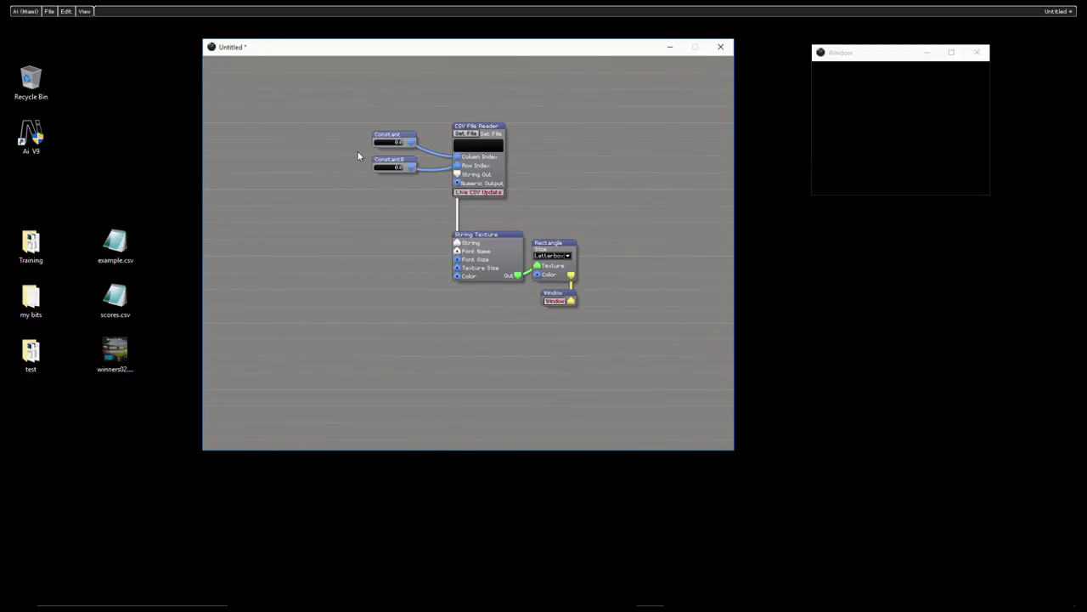
pyautogui.moveTo(357, 153); pyautogui.dragTo(386, 169)
pyautogui.hotkey('ctrl', 'c')
pyautogui.hotkey('ctrl', 'v')
pyautogui.click(398, 241)
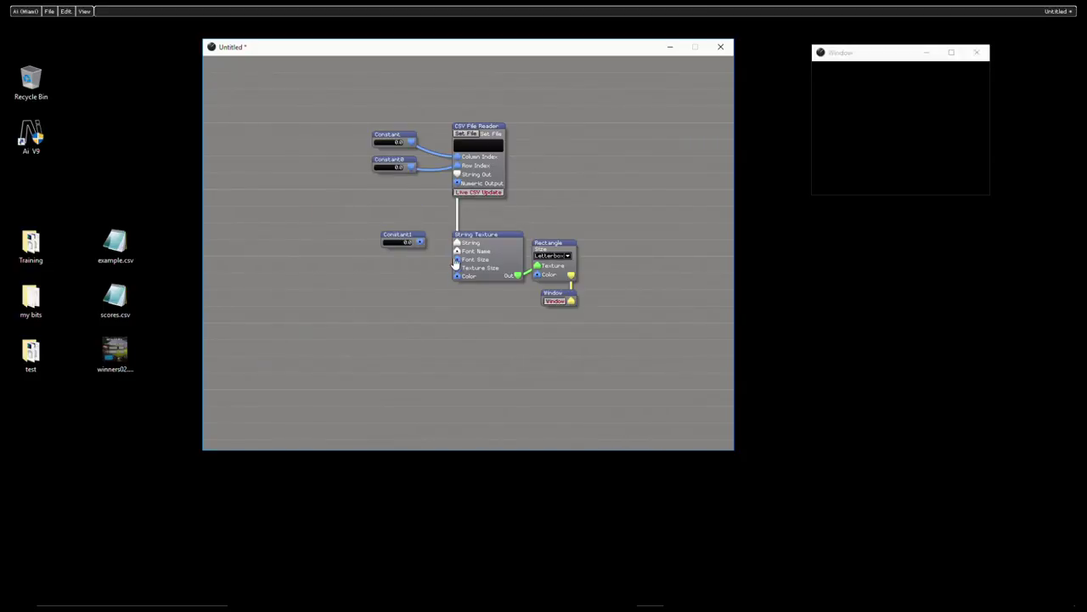
pyautogui.moveTo(457, 260); pyautogui.dragTo(419, 243)
# Step: Add a Math > Vector Join module to the patch
pyautogui.rightClick(253, 92)
pyautogui.click(280, 101)
pyautogui.moveTo(292, 387)
pyautogui.moveTo(283, 251)
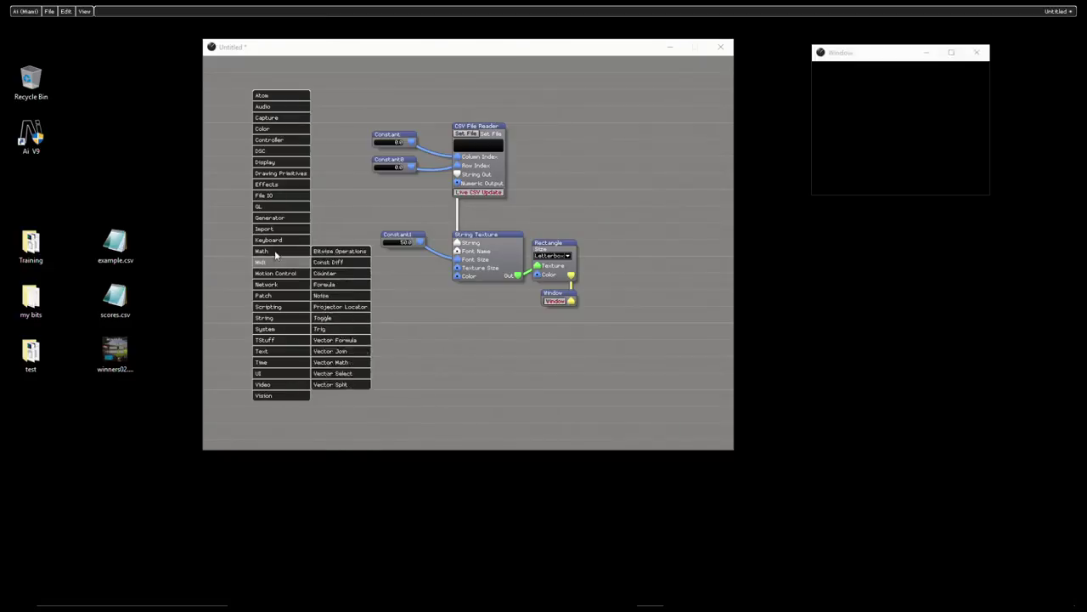
pyautogui.click(351, 349)
# Step: Paste two Constants into Vector Join's V1 and V2 and wire Vout to String Texture
pyautogui.moveTo(354, 121); pyautogui.dragTo(411, 180)
pyautogui.hotkey('ctrl', 'c')
pyautogui.hotkey('ctrl', 'v')
pyautogui.click(340, 330)
pyautogui.moveTo(359, 327); pyautogui.dragTo(359, 355)
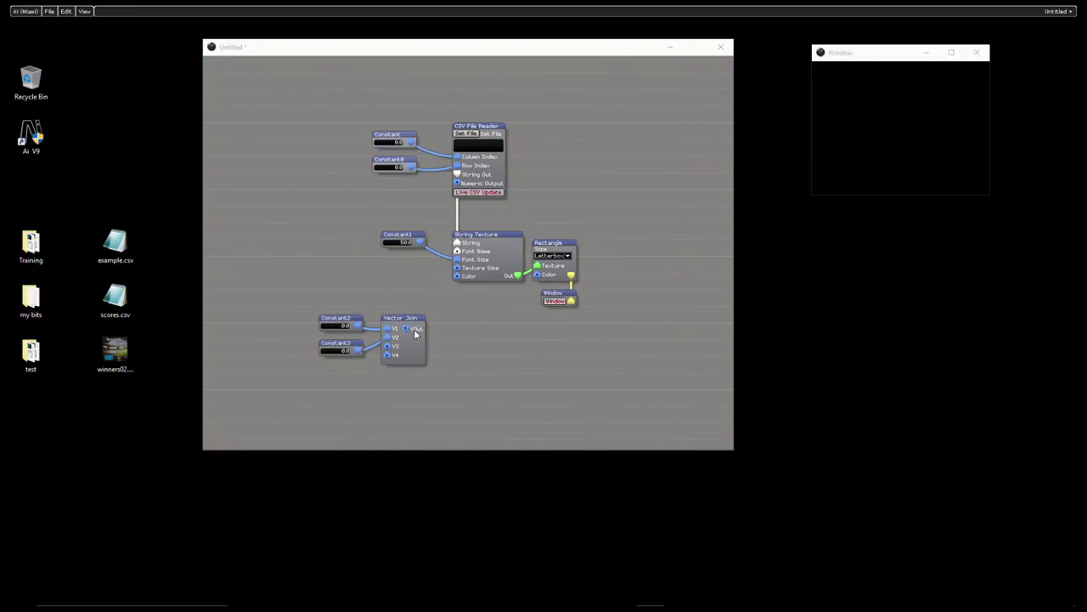
pyautogui.moveTo(415, 328); pyautogui.dragTo(457, 276)
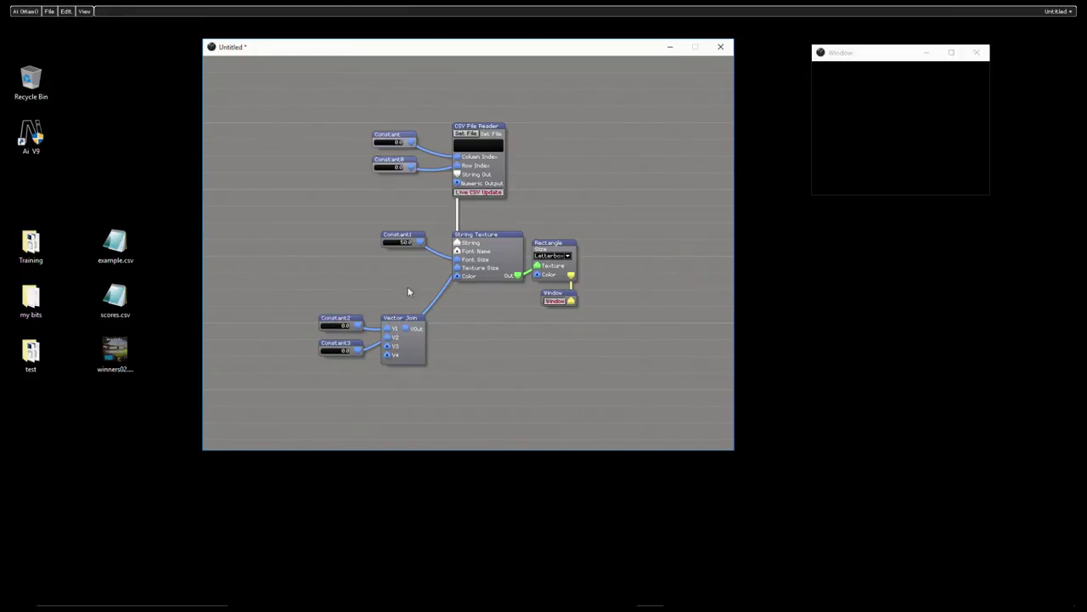
# Step: Set Constant2 to 320 and begin editing Constant3
pyautogui.click(335, 329)
pyautogui.write('320')
pyautogui.click(342, 352)
# Step: Load Desktop's example.csv into the CSV File Reader so the output shows 'a'
pyautogui.click(465, 135)
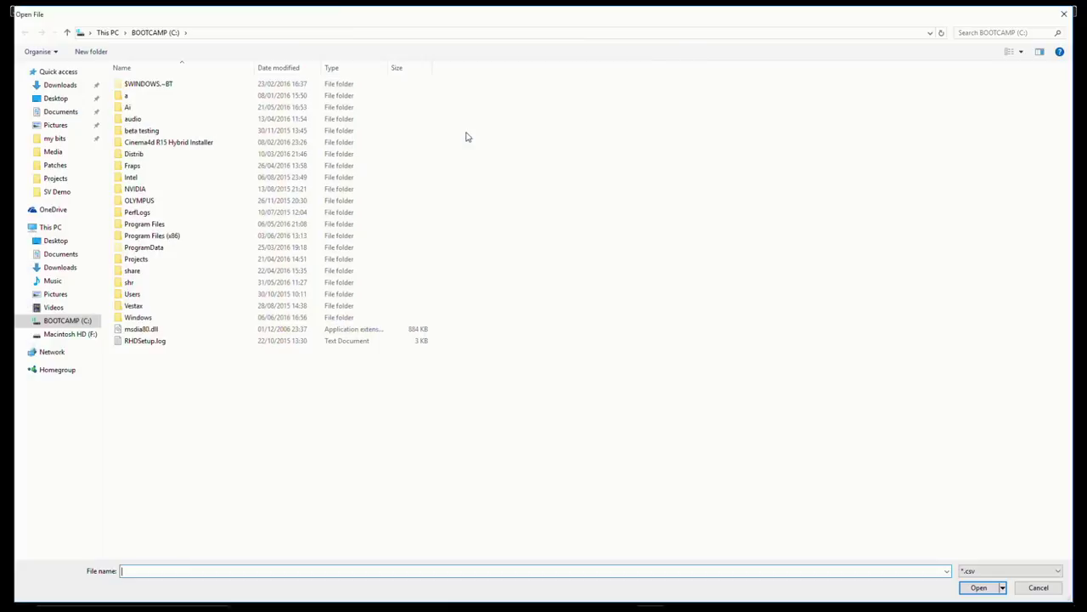
pyautogui.click(55, 98)
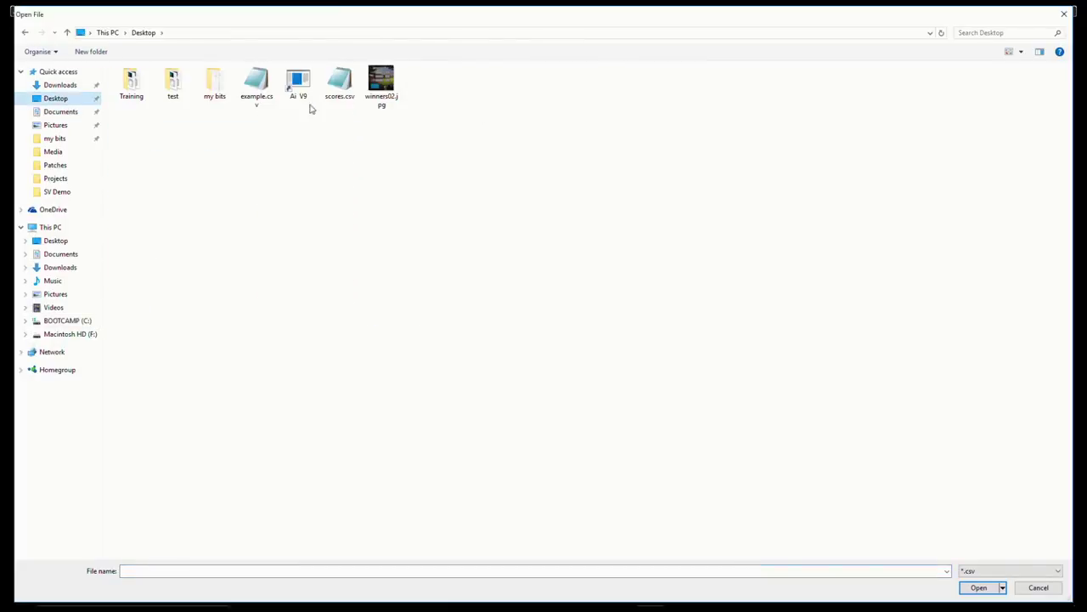
pyautogui.doubleClick(263, 89)
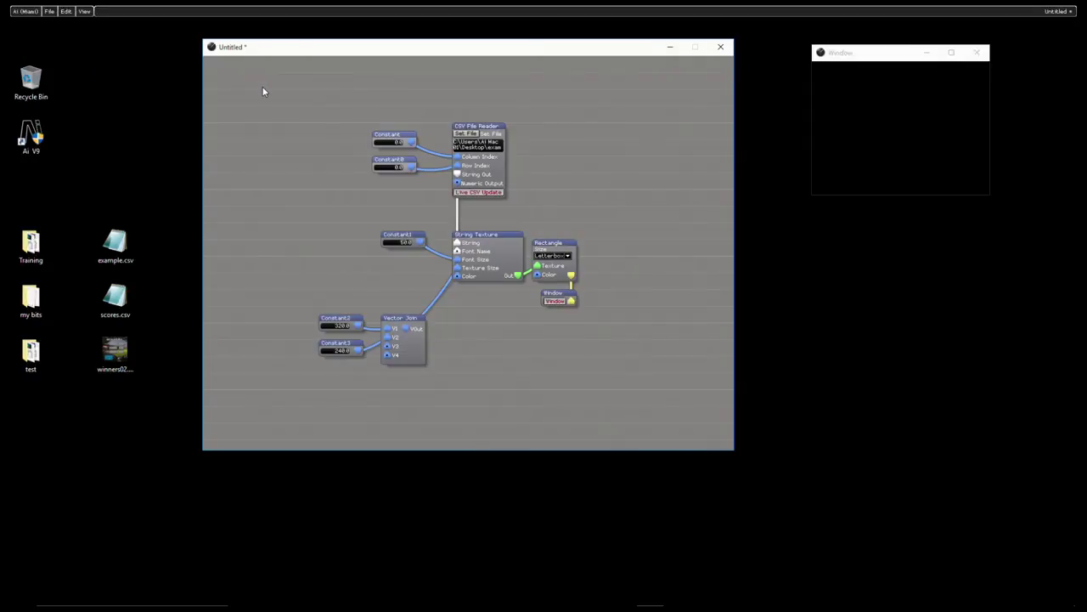
# Step: Open example.csv in Notepad and arrange it, the output window and the patch editor side by side
pyautogui.moveTo(513, 53); pyautogui.dragTo(428, 58)
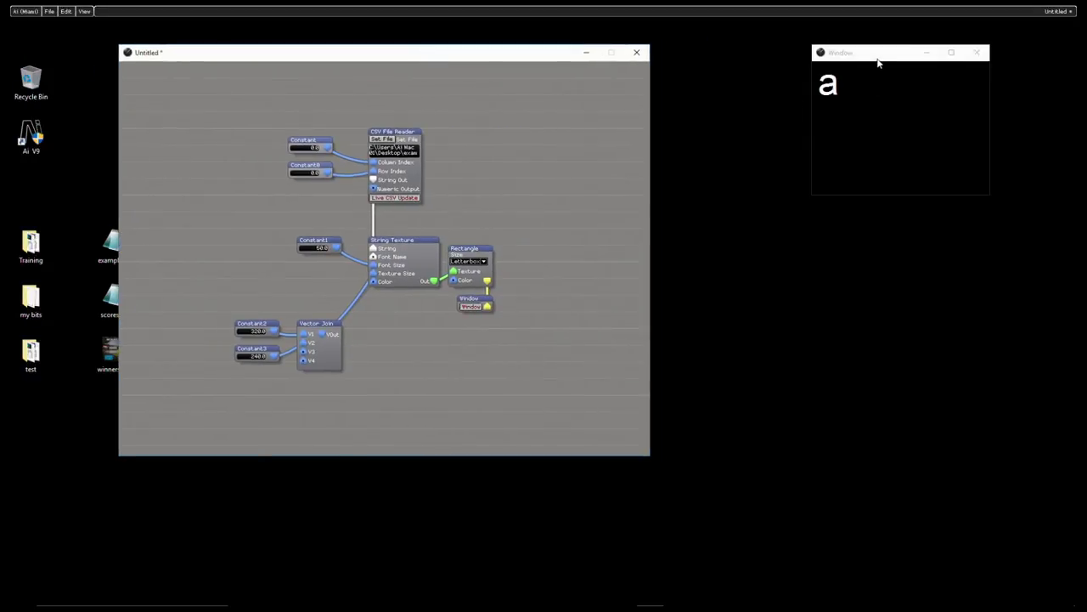
pyautogui.moveTo(879, 62); pyautogui.dragTo(797, 172)
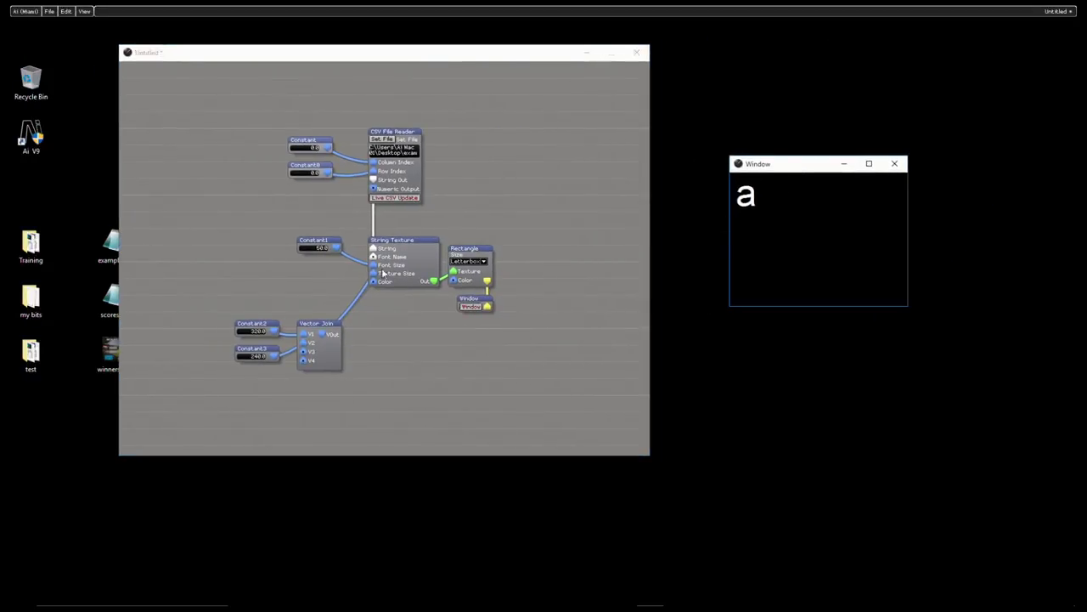
pyautogui.doubleClick(109, 247)
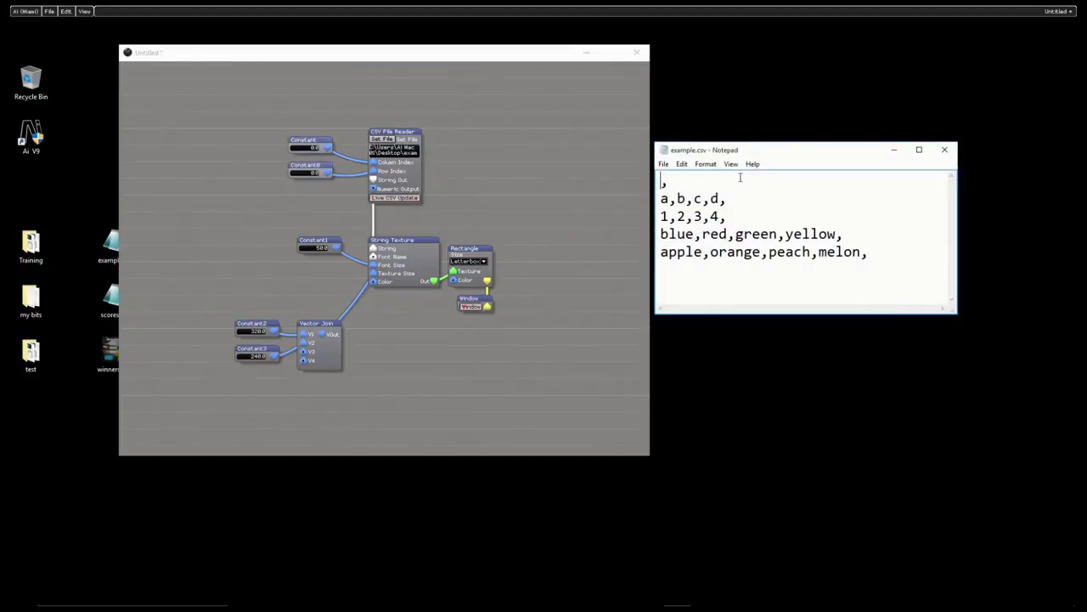
pyautogui.moveTo(789, 150); pyautogui.dragTo(835, 314)
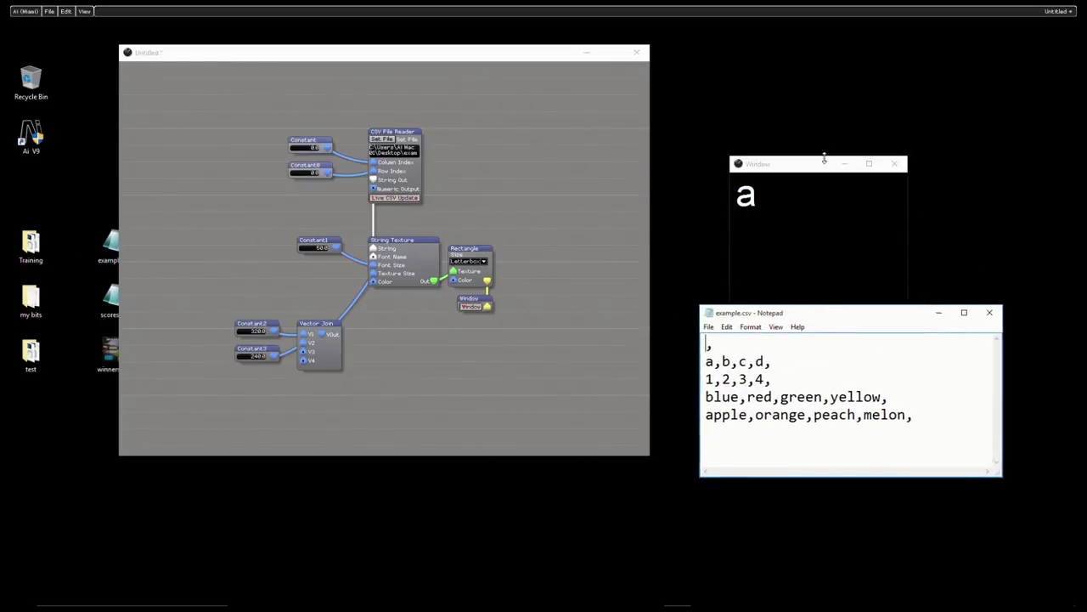
pyautogui.click(811, 168)
pyautogui.moveTo(812, 168); pyautogui.dragTo(839, 81)
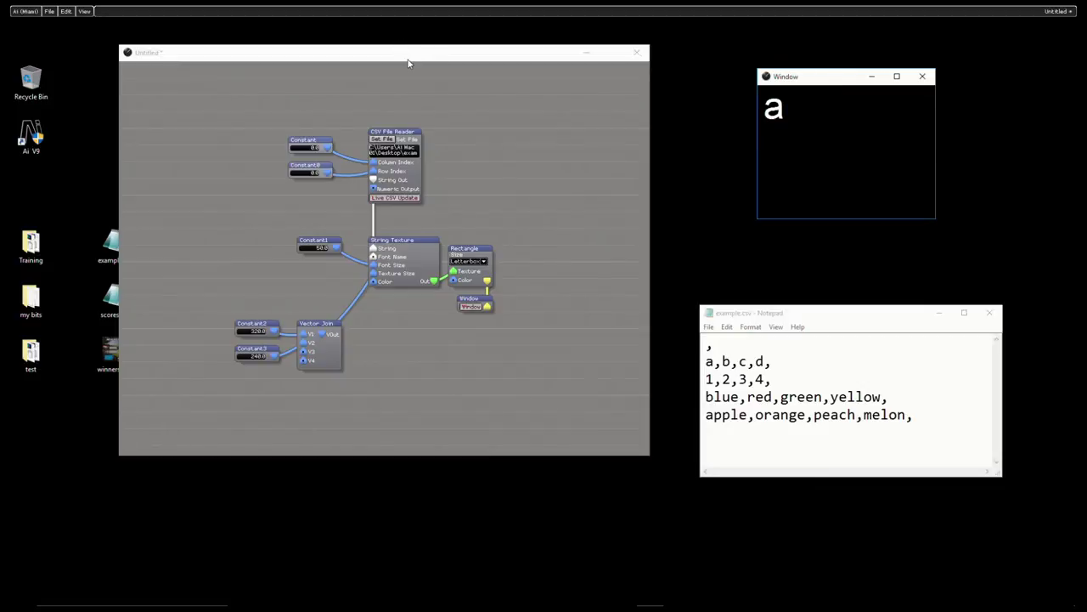
pyautogui.moveTo(417, 61); pyautogui.dragTo(420, 85)
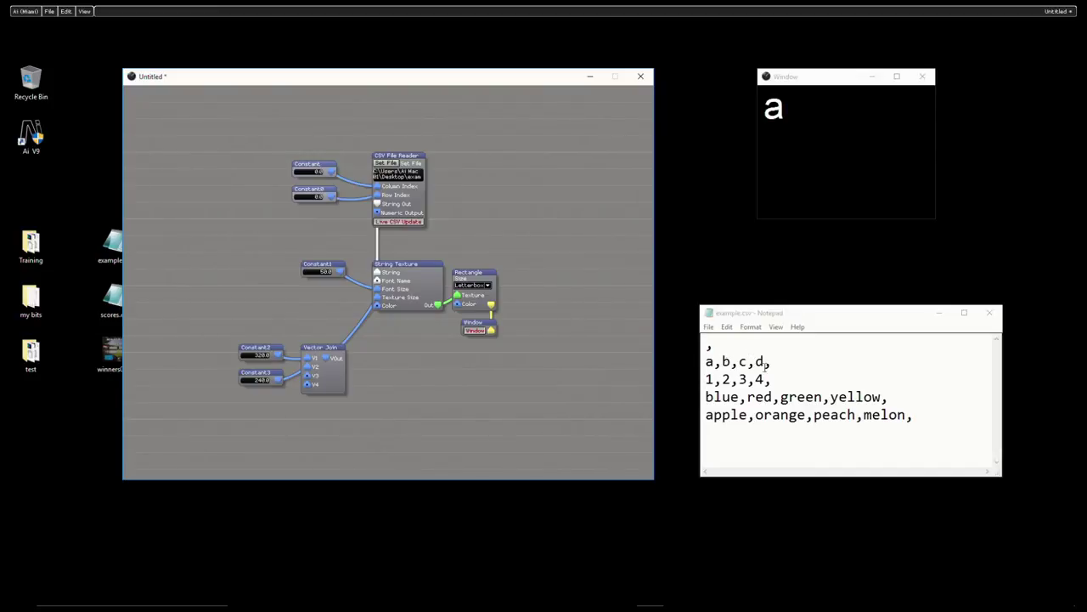
pyautogui.moveTo(321, 172); pyautogui.dragTo(314, 175)
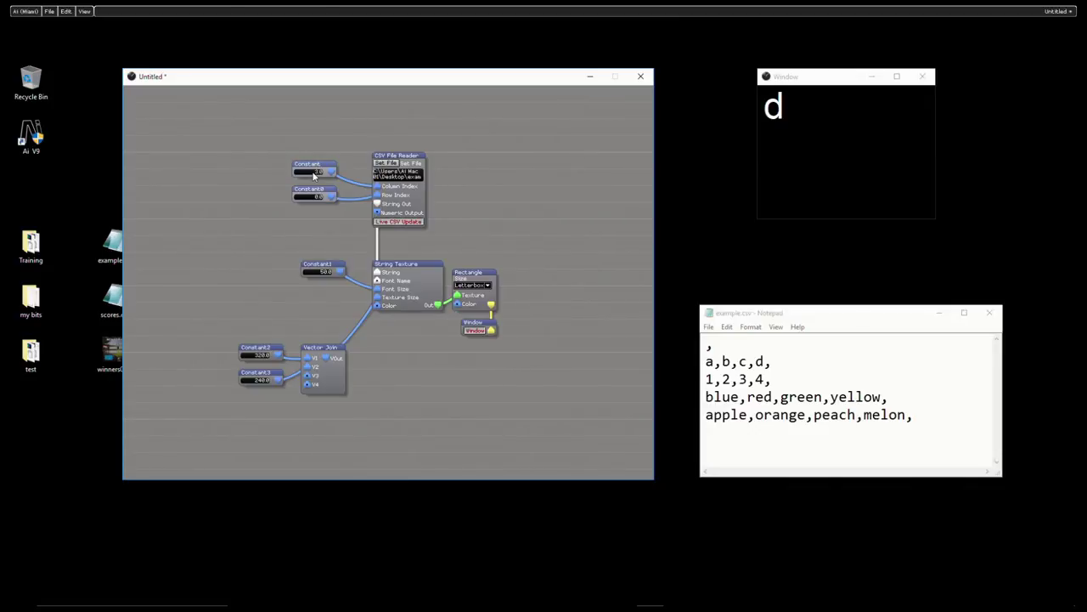
pyautogui.click(314, 198)
pyautogui.click(299, 197)
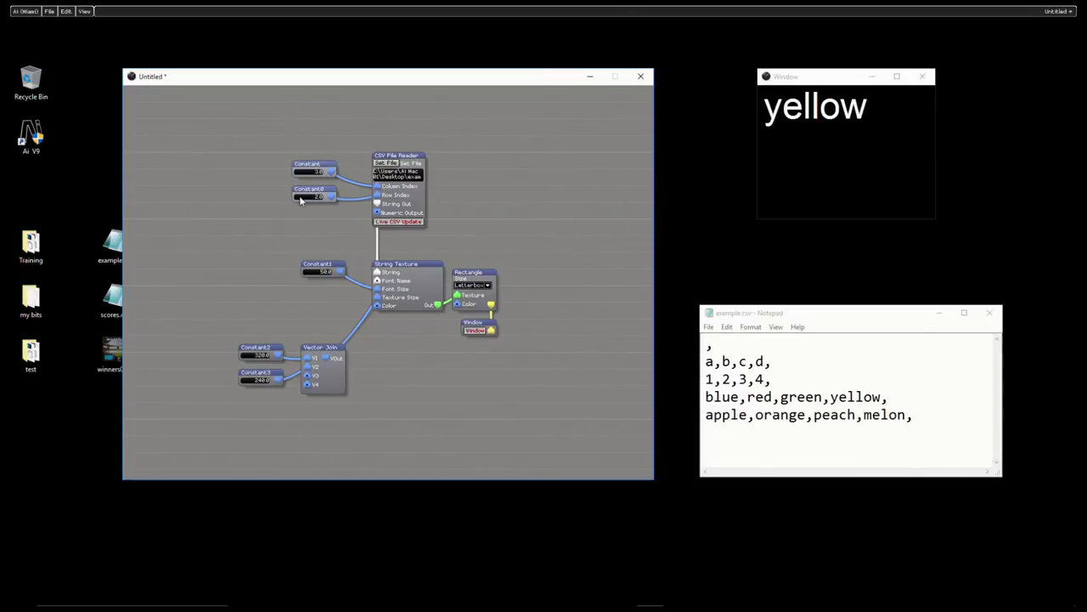
pyautogui.click(300, 198)
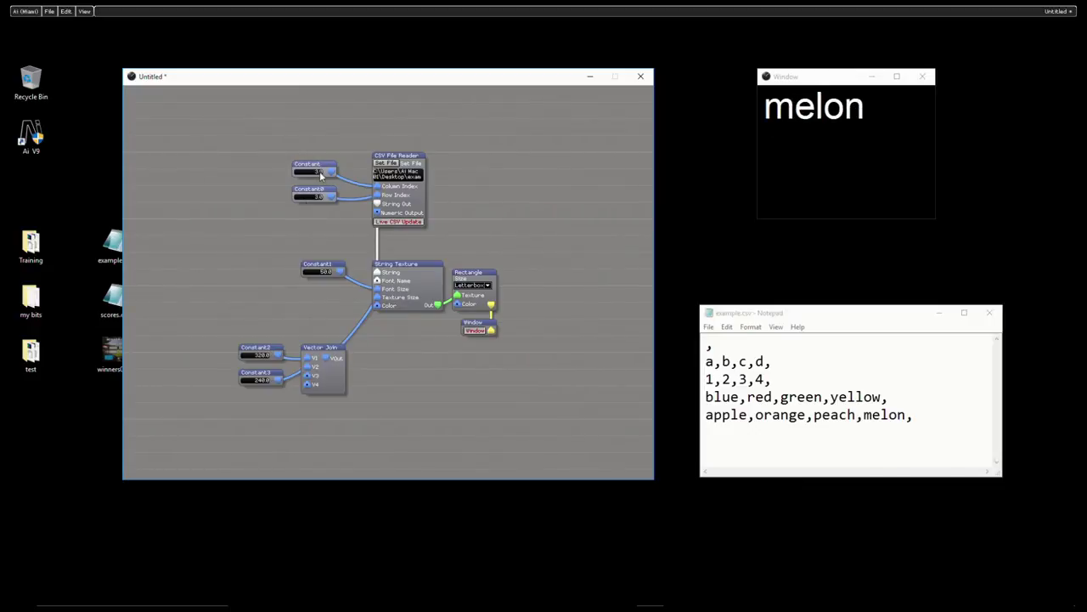
pyautogui.moveTo(321, 176); pyautogui.dragTo(321, 176)
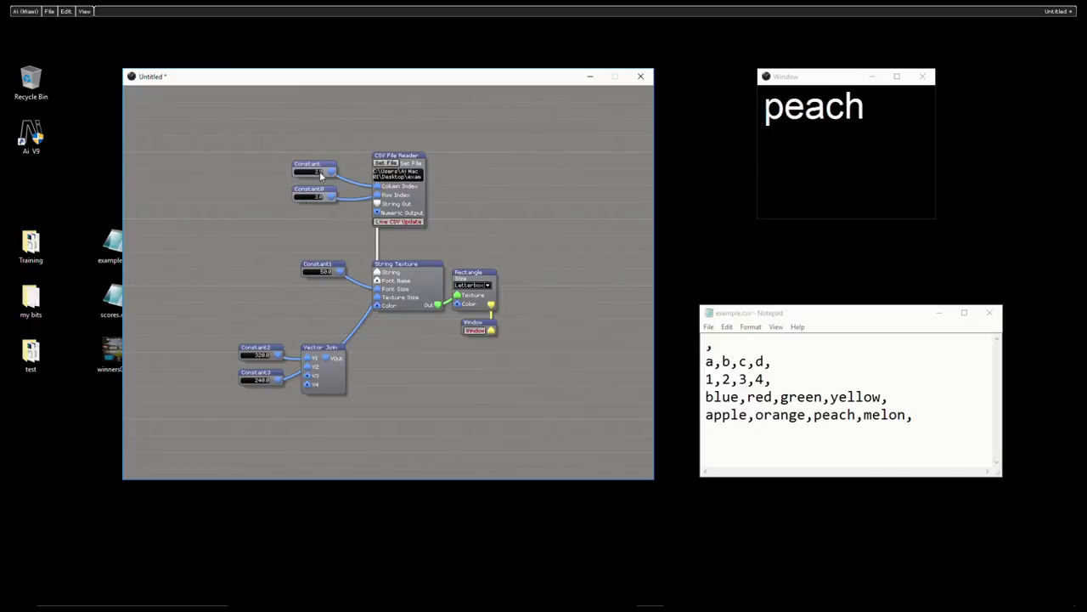
pyautogui.click(321, 176)
pyautogui.click(321, 176)
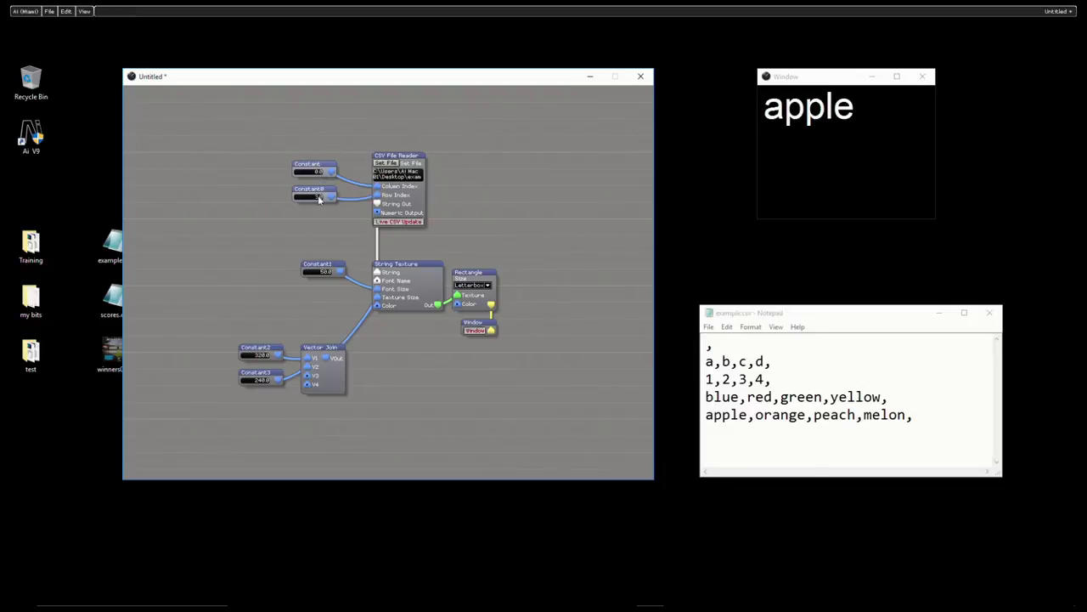
pyautogui.click(319, 198)
pyautogui.click(319, 198)
# Step: Replace the first 'a' in example.csv with 'latest' and save the file
pyautogui.doubleClick(710, 362)
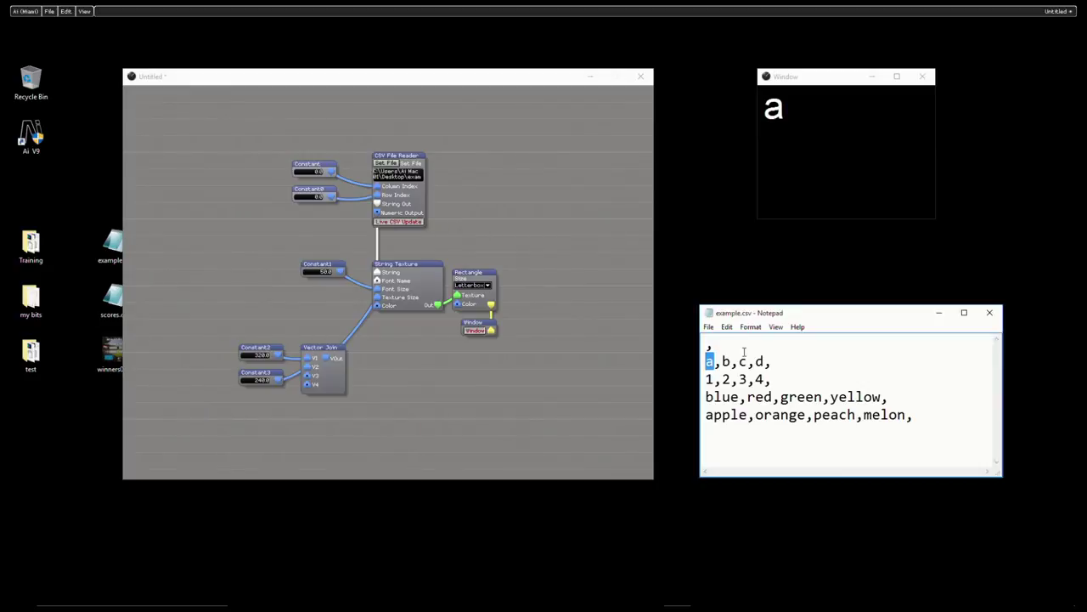
pyautogui.write('latets')
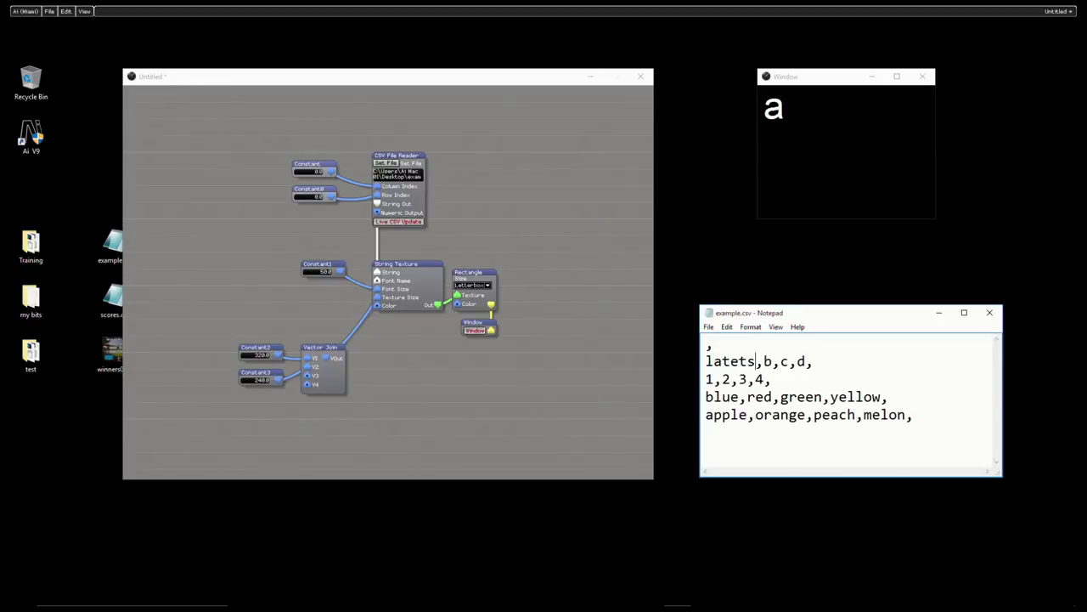
pyautogui.press('BackSpace')
pyautogui.press('BackSpace')
pyautogui.write('st')
pyautogui.click(707, 328)
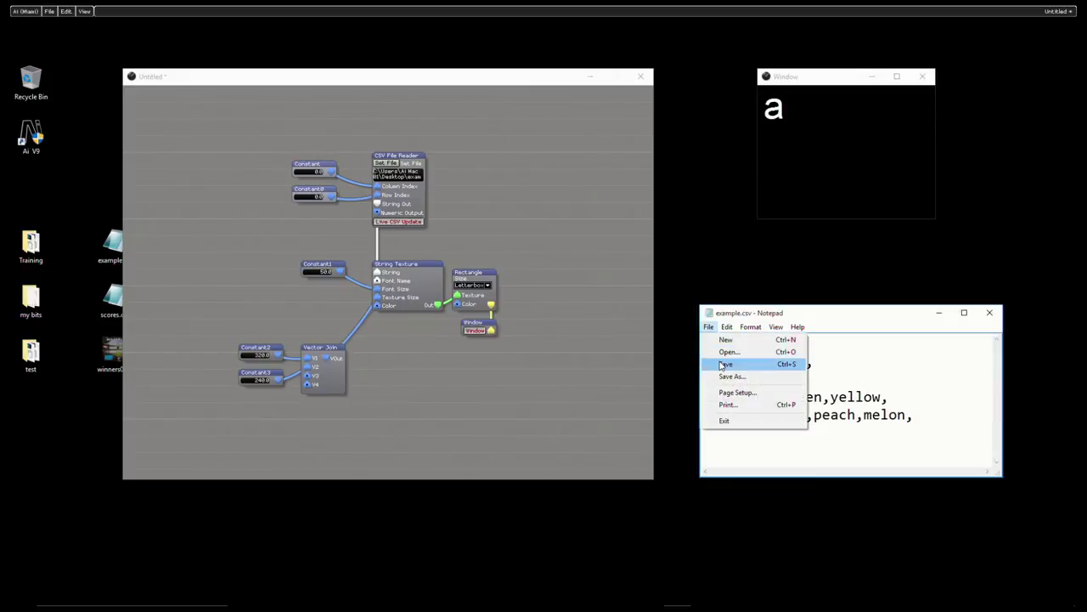
pyautogui.moveTo(709, 331)
pyautogui.click(725, 365)
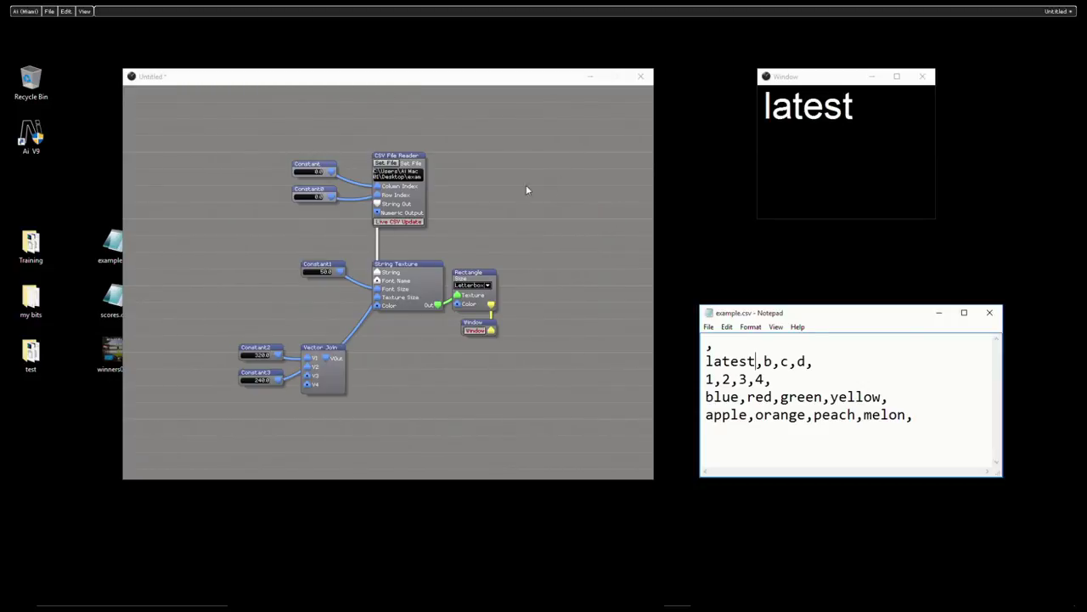
pyautogui.click(549, 169)
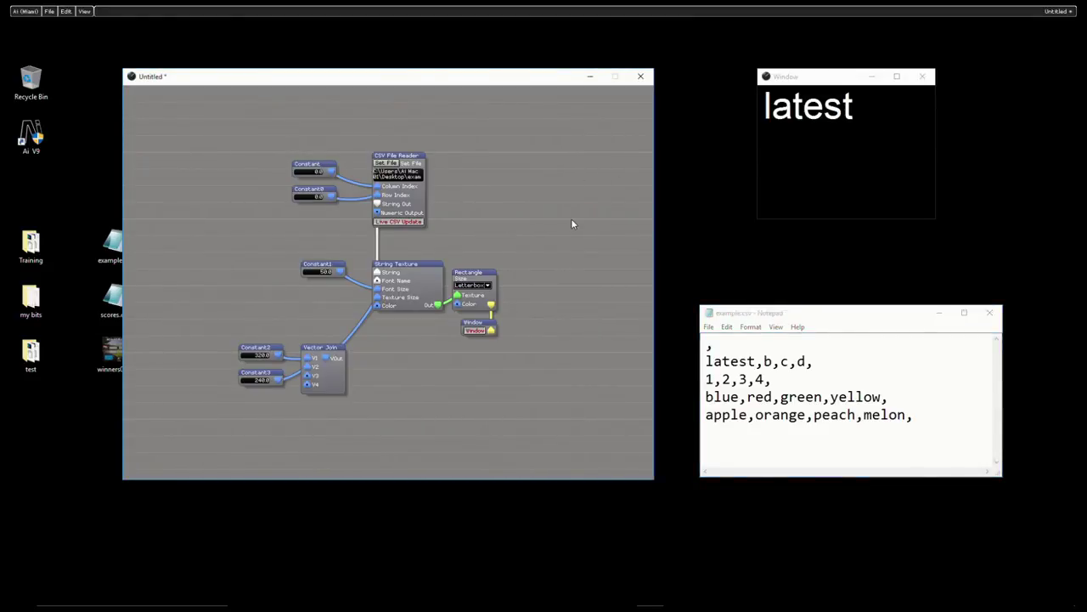
# Step: Close example.csv and open scores.csv in Notepad, positioned to the right of the patch
pyautogui.click(989, 312)
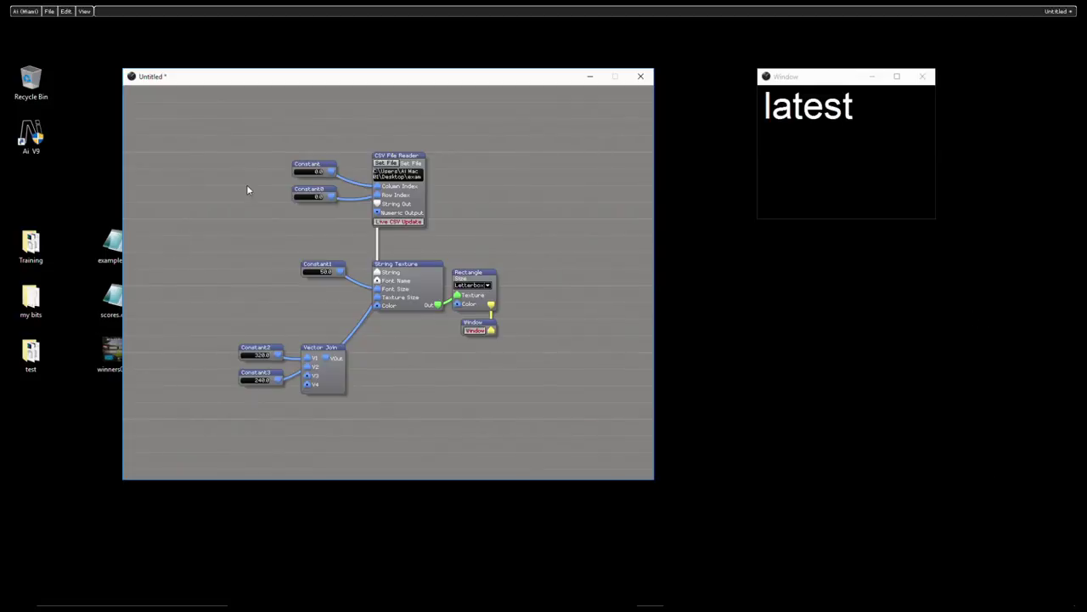
pyautogui.doubleClick(111, 298)
pyautogui.moveTo(880, 321); pyautogui.dragTo(895, 313)
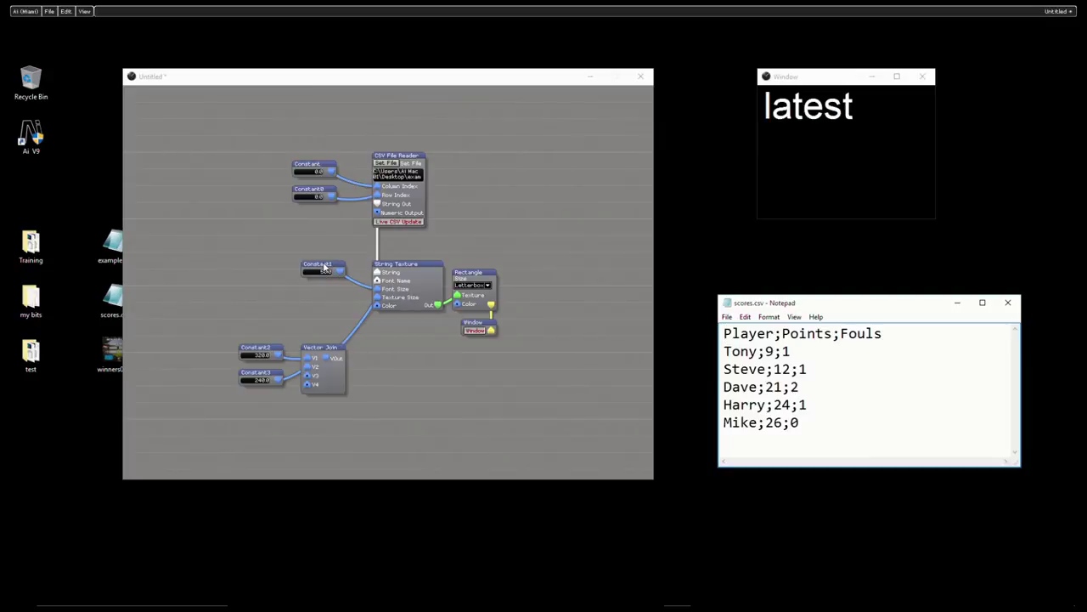
# Step: Group the Constant nodes and Vector Join up beside String Texture
pyautogui.moveTo(324, 266); pyautogui.dragTo(497, 343)
pyautogui.moveTo(431, 280); pyautogui.dragTo(433, 255)
pyautogui.moveTo(209, 326); pyautogui.dragTo(347, 304)
pyautogui.moveTo(277, 147); pyautogui.dragTo(371, 207)
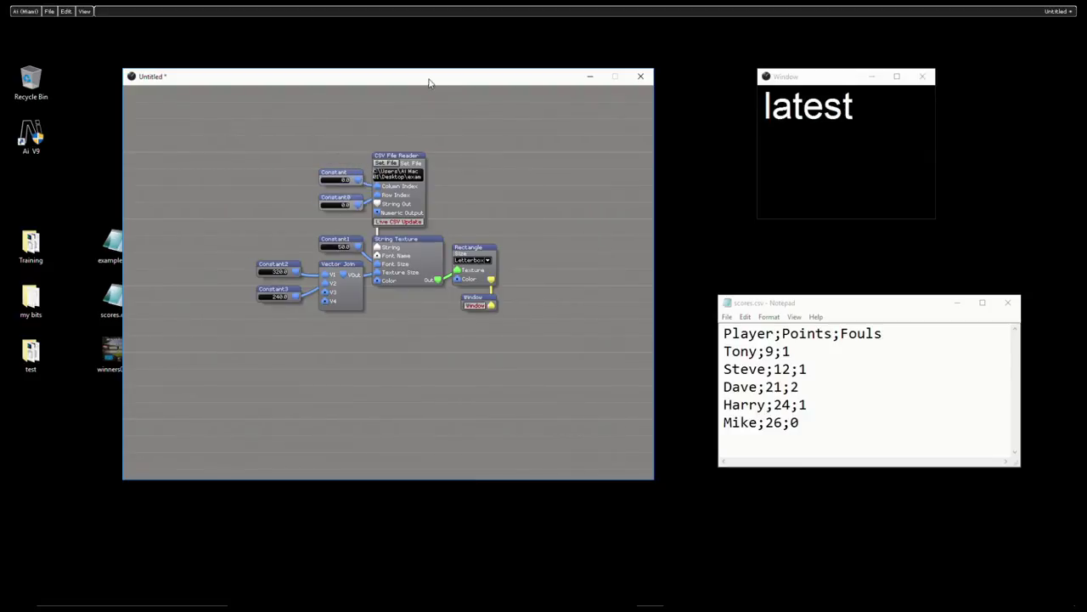
# Step: Reposition the patch editor window and widen it to the right
pyautogui.moveTo(528, 337)
pyautogui.mouseDown()
pyautogui.moveTo(429, 339)
pyautogui.moveTo(509, 338)
pyautogui.mouseUp()
pyautogui.click(556, 407)
pyautogui.moveTo(637, 434); pyautogui.dragTo(860, 432)
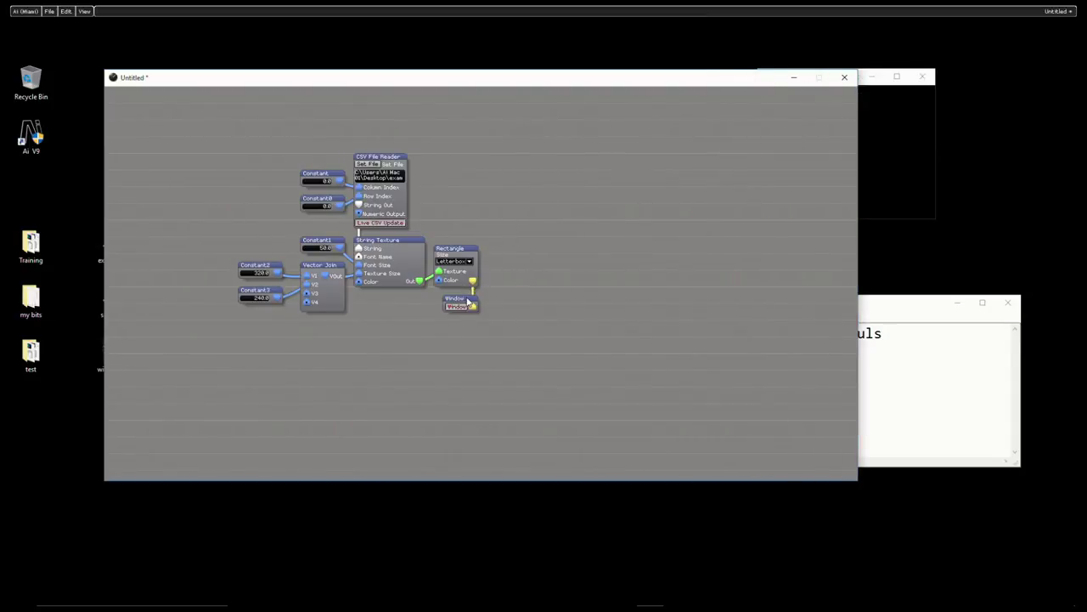
# Step: Move the Window node lower and insert a GL Render Merge node
pyautogui.moveTo(470, 300); pyautogui.dragTo(470, 448)
pyautogui.rightClick(575, 206)
pyautogui.click(618, 209)
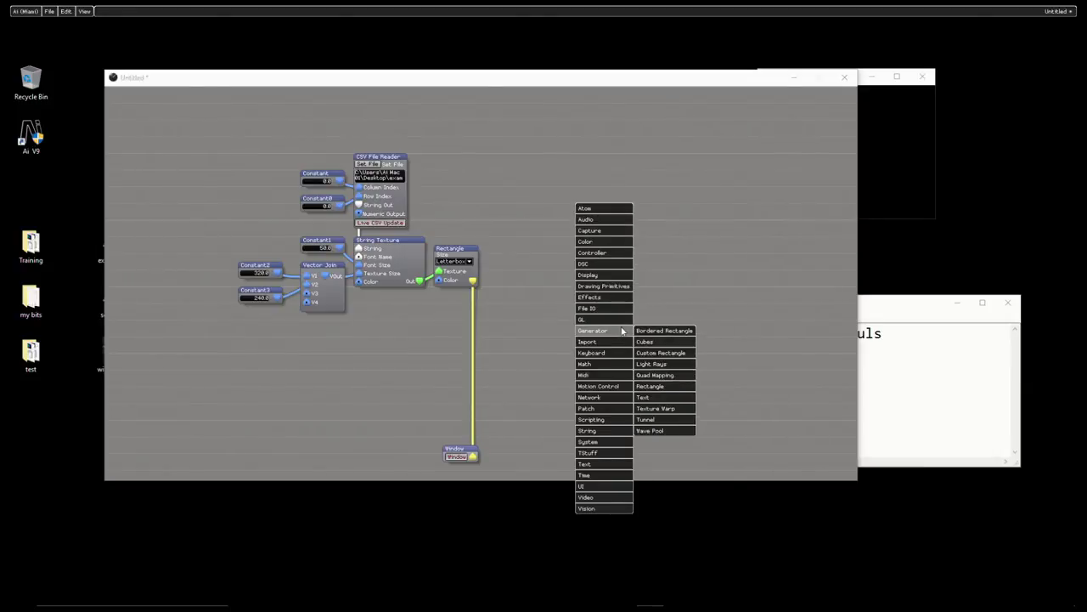
pyautogui.moveTo(633, 321)
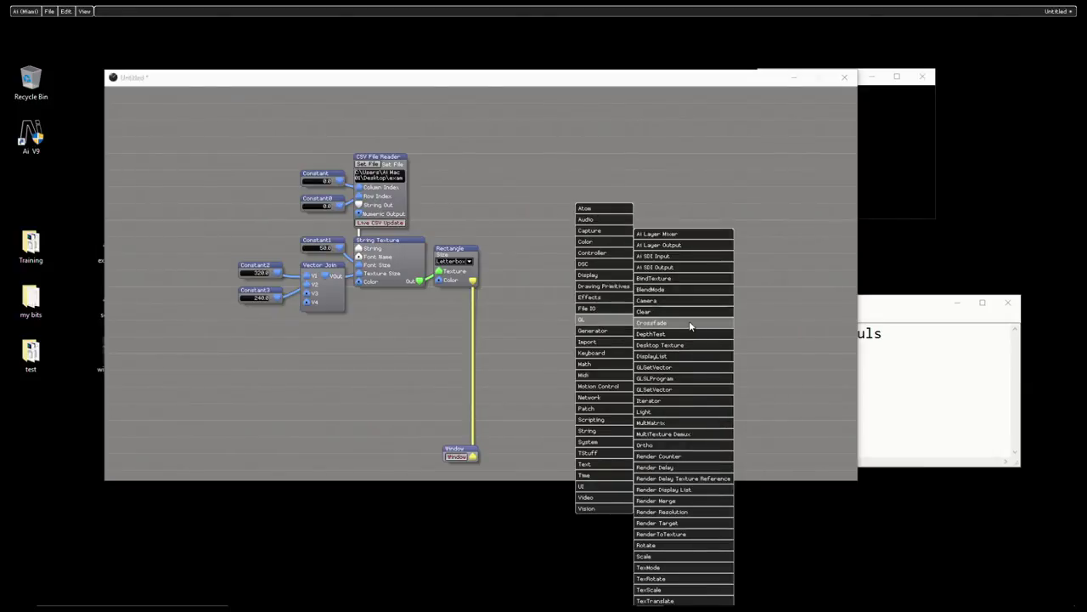
pyautogui.click(684, 501)
pyautogui.click(657, 167)
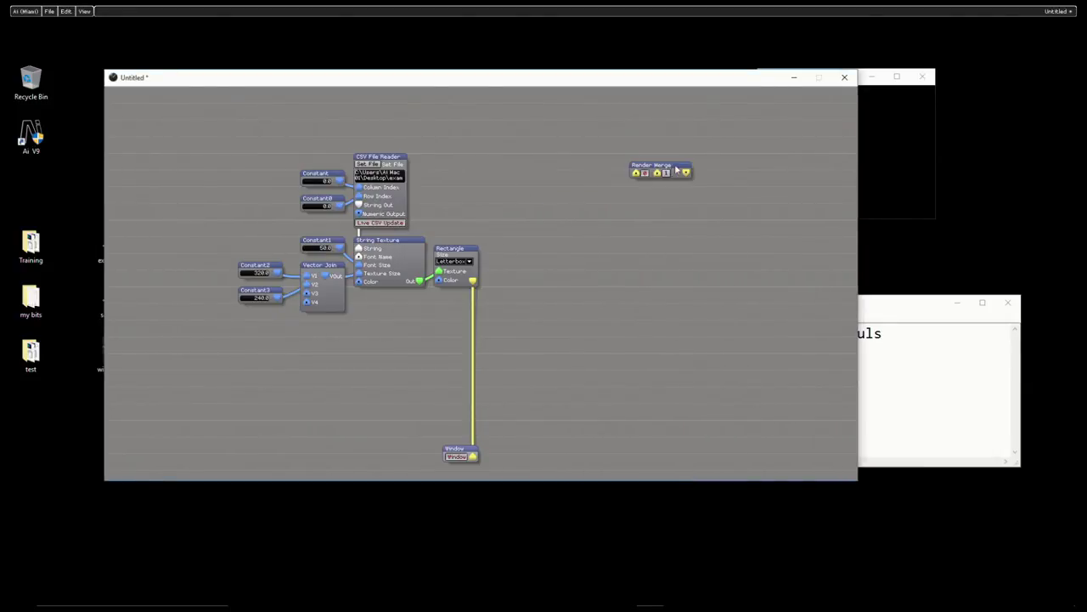
# Step: Switch Render Merge to the 4Link layout and place it near the Window node
pyautogui.rightClick(677, 169)
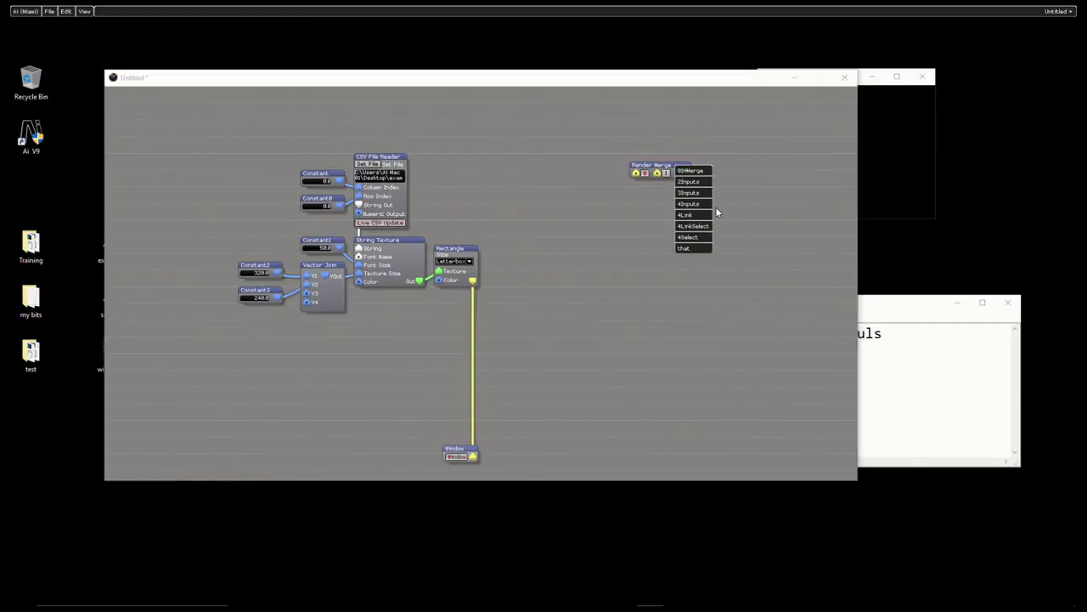
pyautogui.click(712, 206)
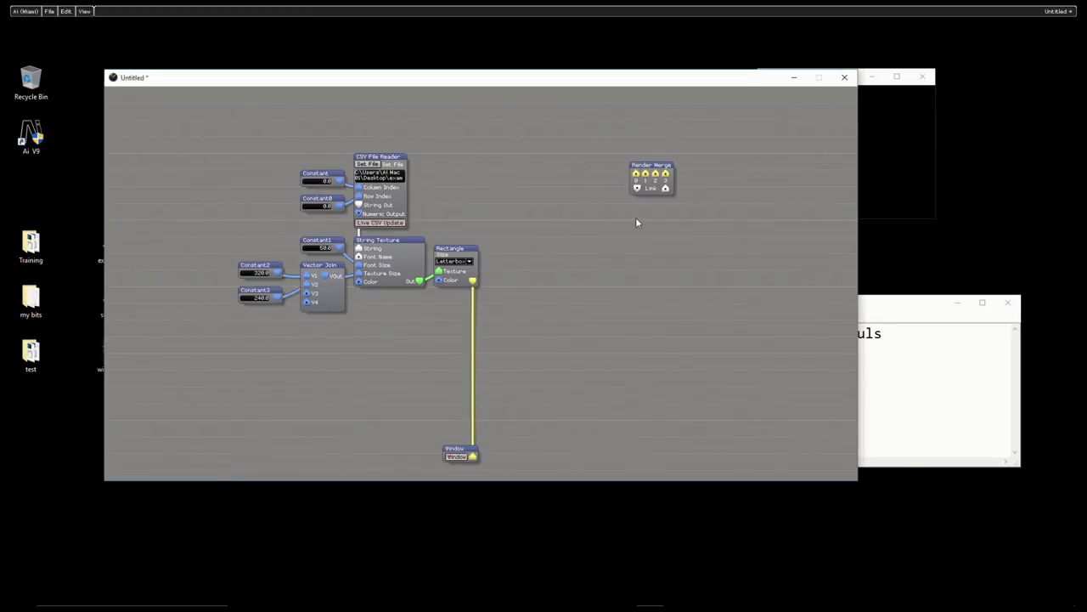
pyautogui.rightClick(665, 176)
pyautogui.click(714, 221)
pyautogui.click(698, 230)
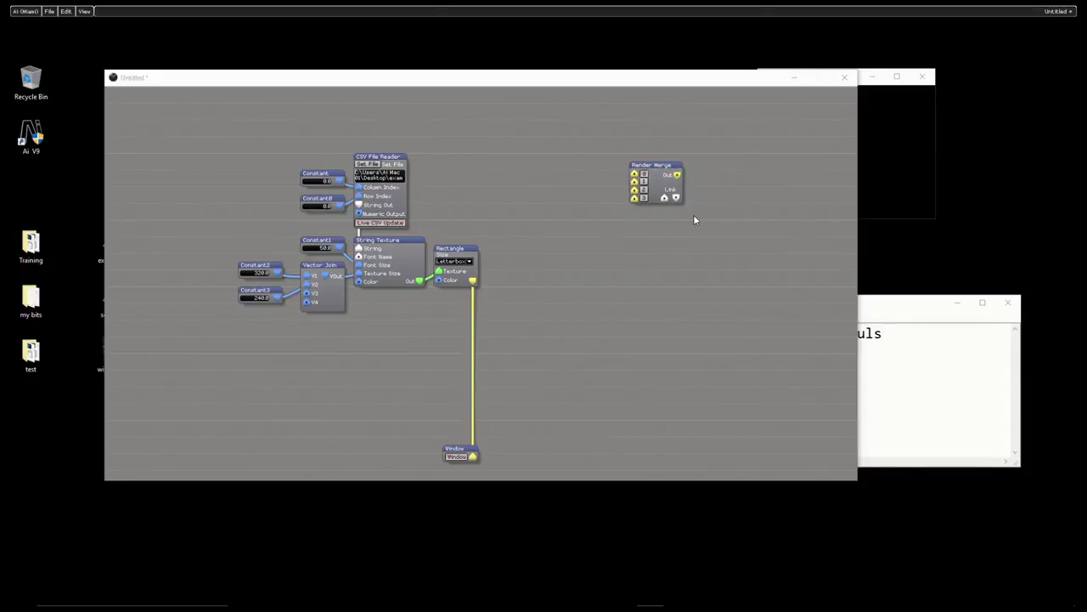
pyautogui.moveTo(656, 175); pyautogui.dragTo(569, 327)
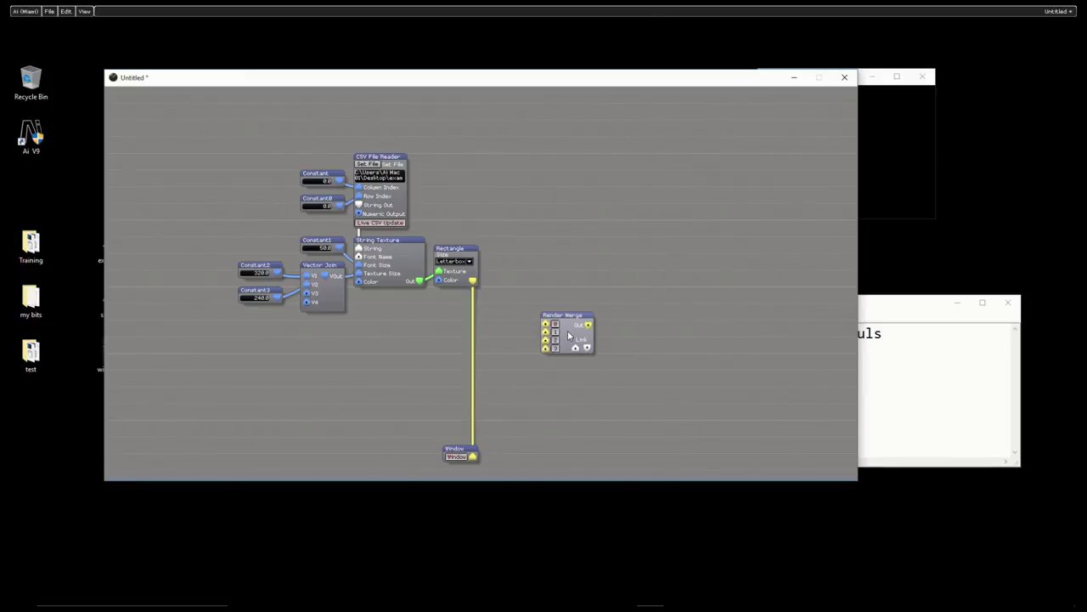
pyautogui.moveTo(570, 332); pyautogui.dragTo(550, 398)
# Step: Insert a GL Scale module into the patch
pyautogui.rightClick(638, 157)
pyautogui.click(680, 161)
pyautogui.moveTo(679, 276)
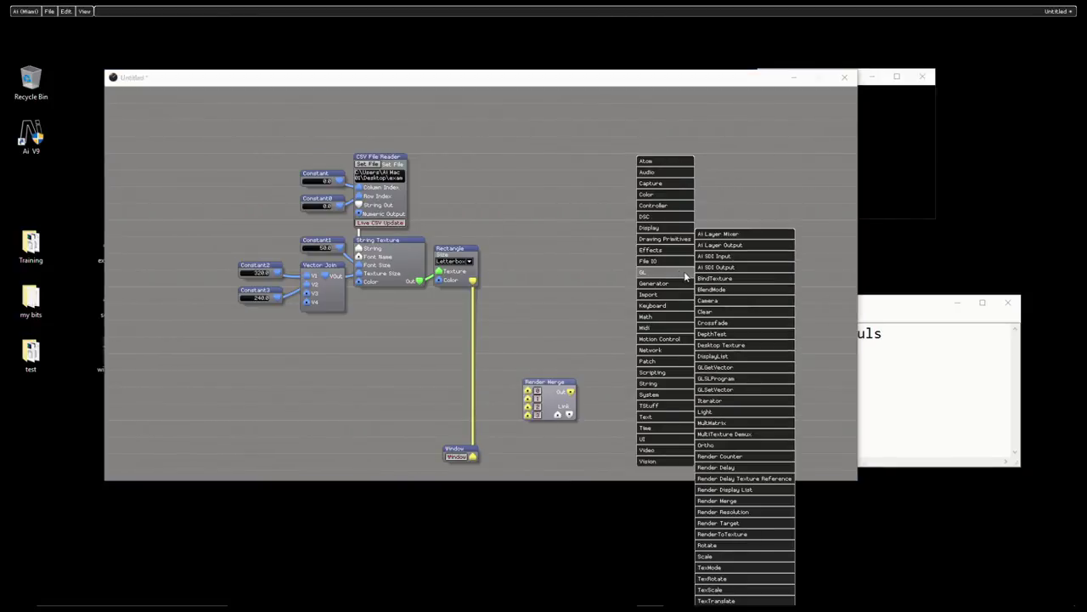
pyautogui.click(737, 557)
# Step: Browse the GL insert menu again and raise the patch editor window
pyautogui.rightClick(640, 295)
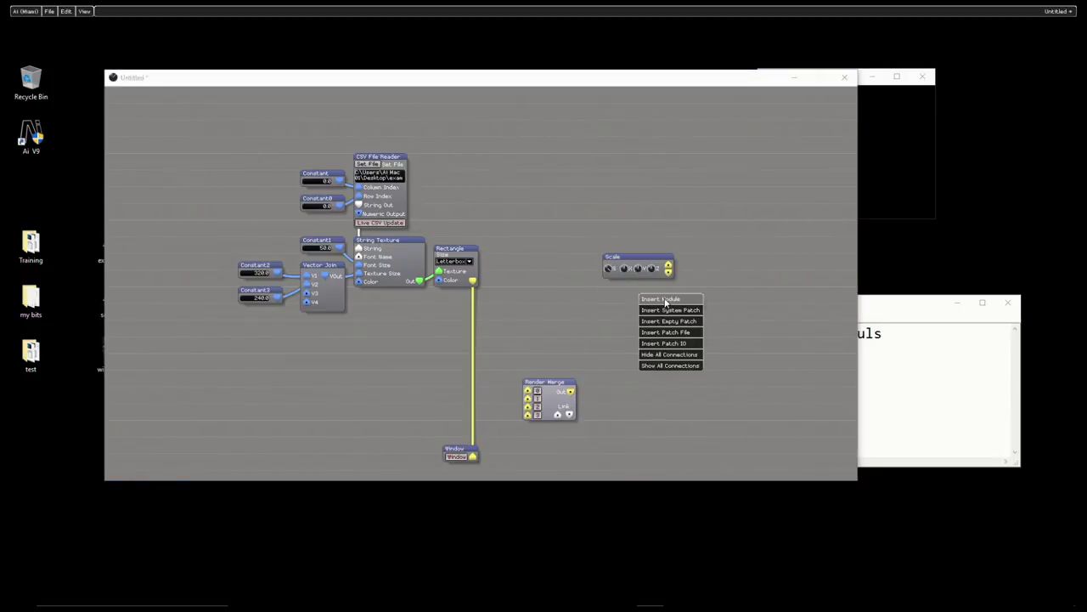
pyautogui.click(666, 300)
pyautogui.moveTo(662, 410)
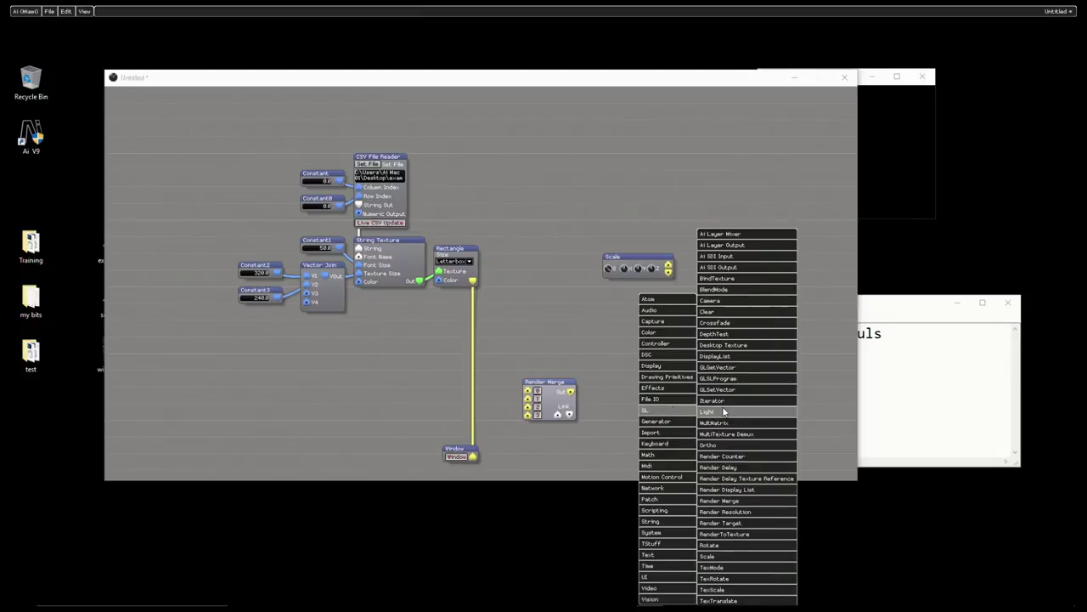
pyautogui.rightClick(693, 108)
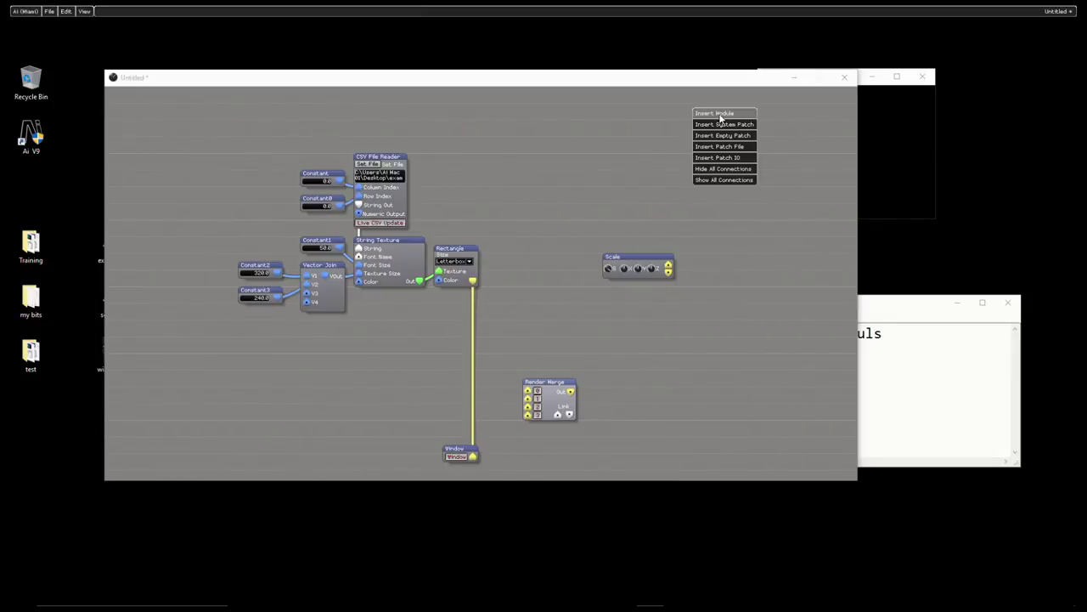
pyautogui.click(719, 113)
pyautogui.moveTo(723, 223)
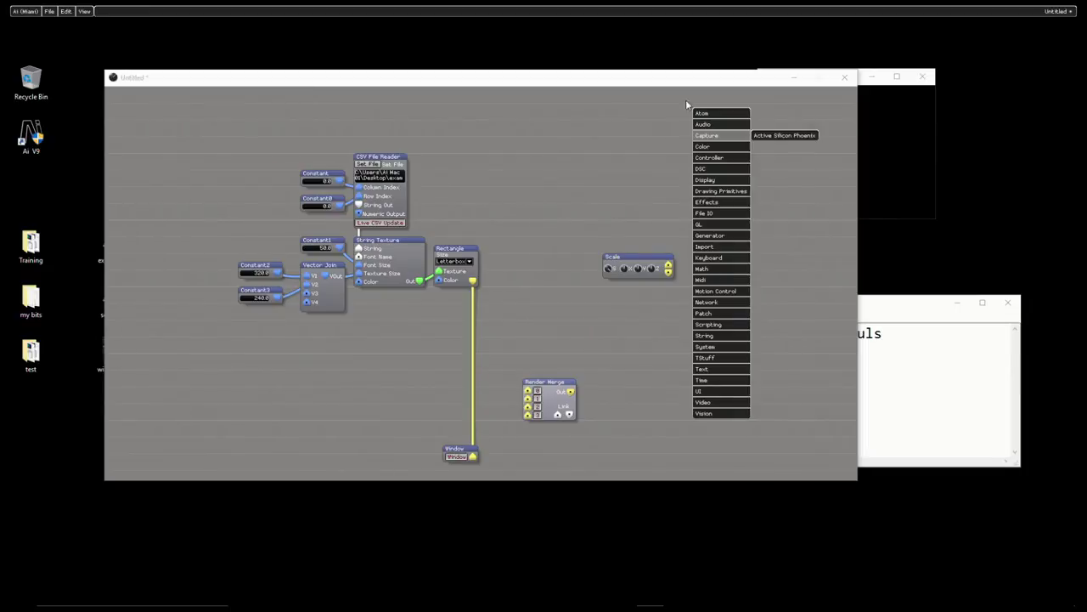
pyautogui.moveTo(667, 85); pyautogui.dragTo(680, 32)
# Step: Insert a GL Translate module and place it below Scale
pyautogui.rightClick(682, 42)
pyautogui.click(705, 42)
pyautogui.rightClick(701, 46)
pyautogui.click(726, 49)
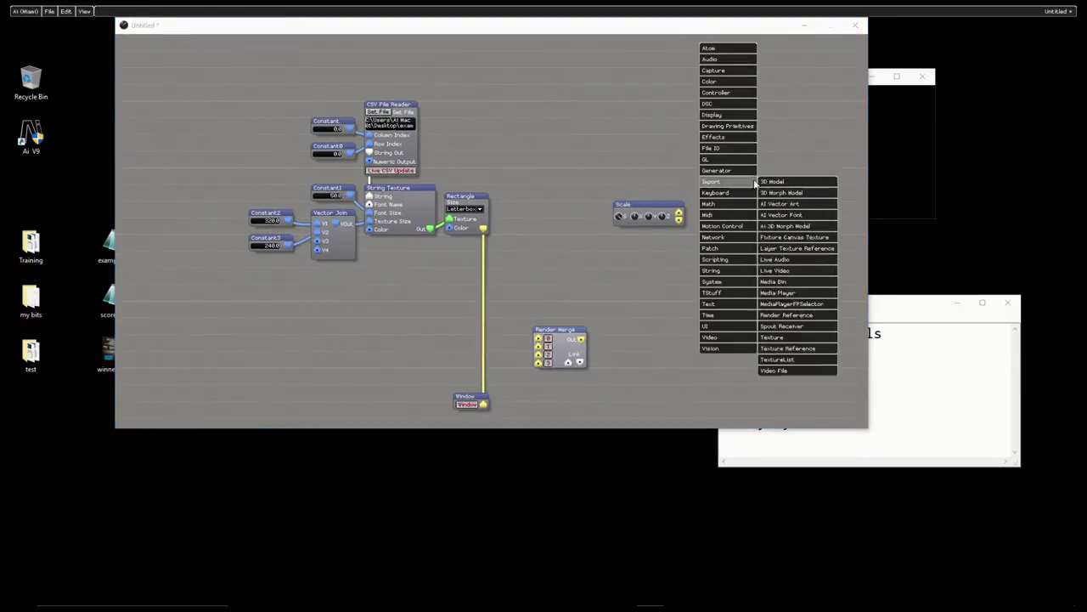
pyautogui.moveTo(722, 159)
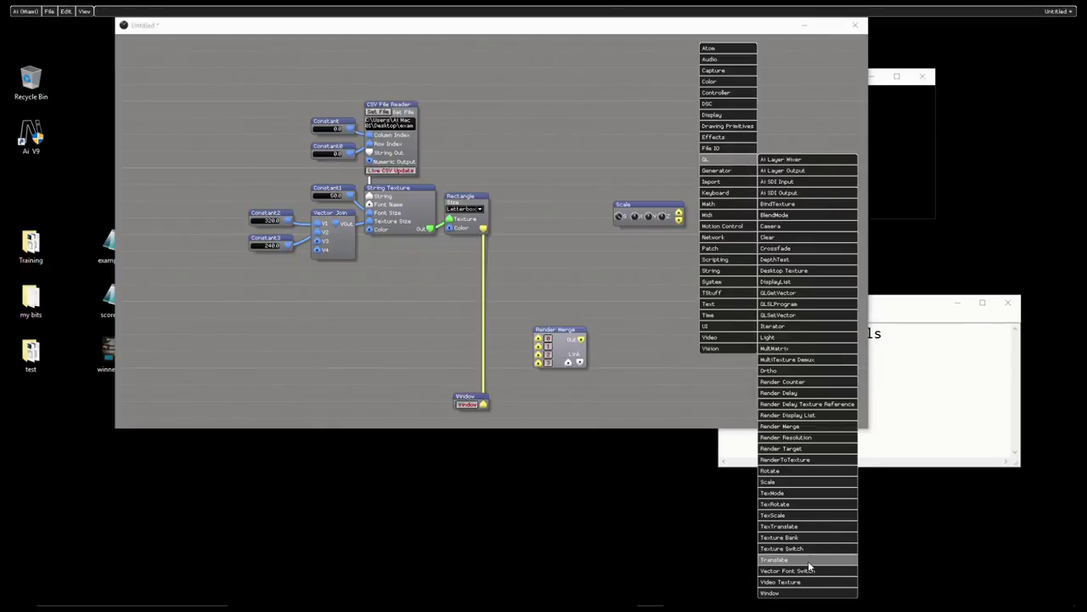
pyautogui.click(808, 561)
pyautogui.click(659, 246)
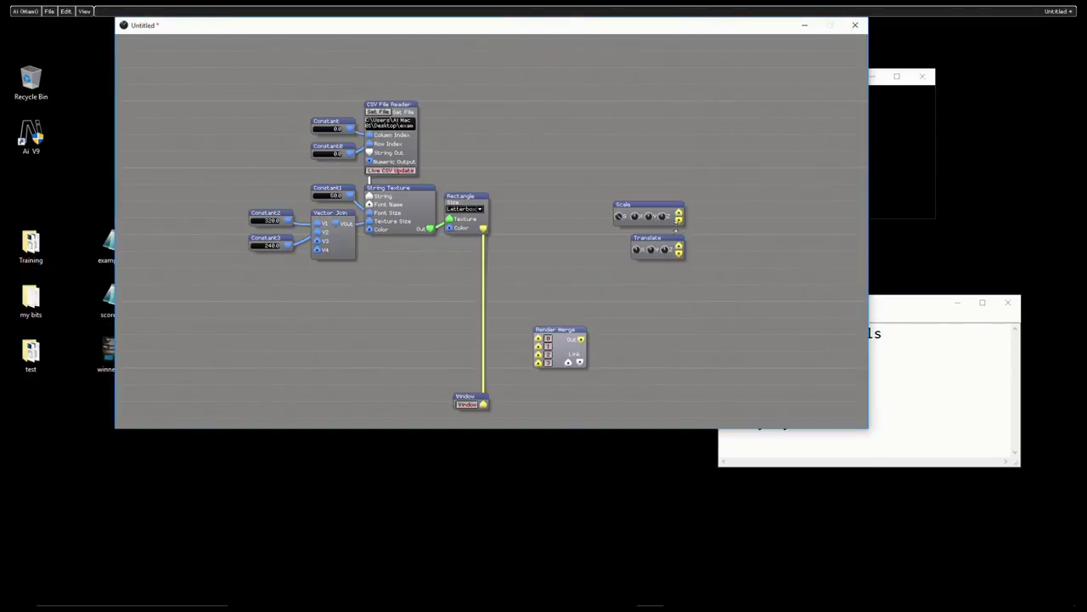
# Step: Wire Scale into Translate and Translate into Render Merge input 0
pyautogui.moveTo(680, 223); pyautogui.dragTo(483, 229)
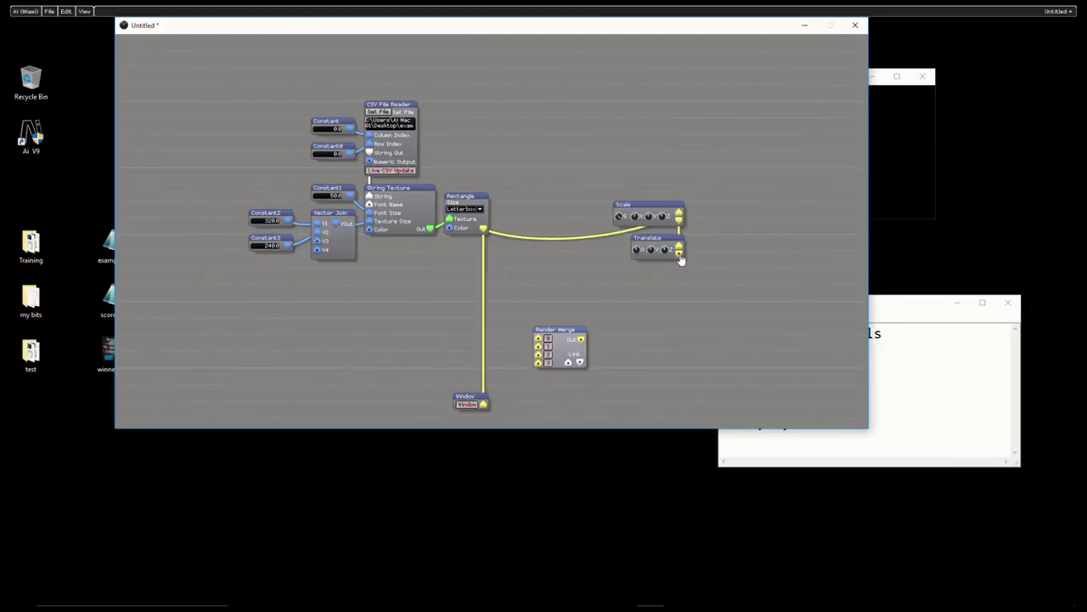
pyautogui.moveTo(681, 259); pyautogui.dragTo(484, 405)
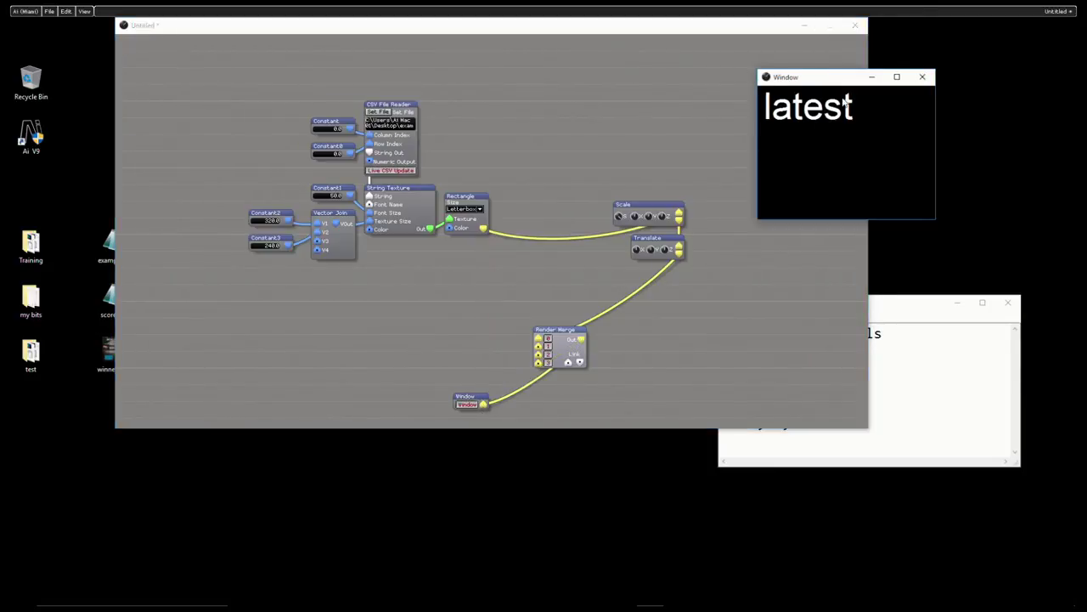
pyautogui.moveTo(839, 81); pyautogui.dragTo(962, 57)
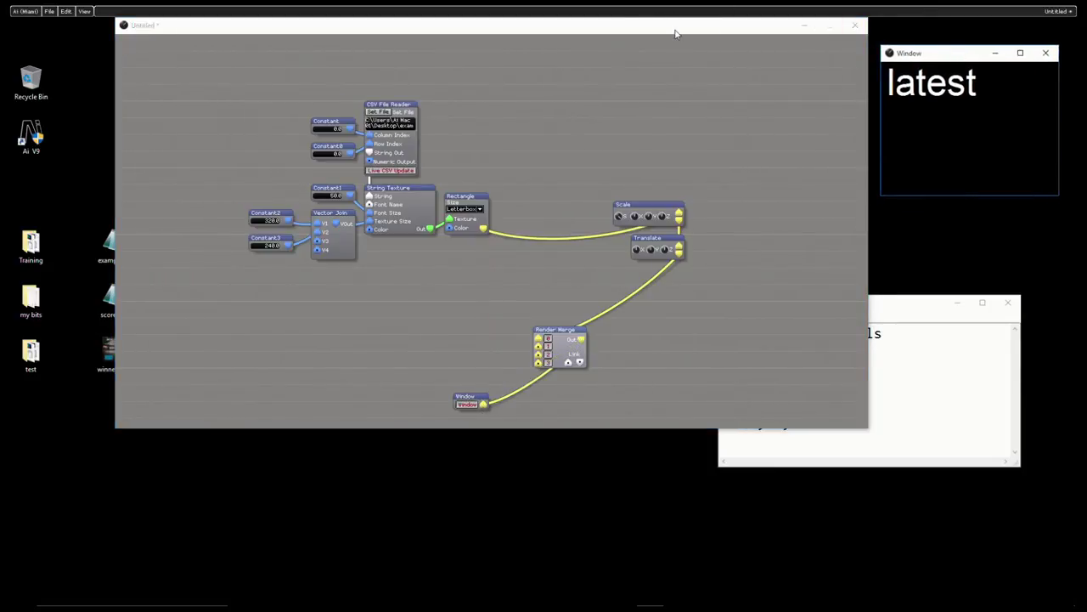
pyautogui.moveTo(675, 32)
pyautogui.mouseDown()
pyautogui.moveTo(633, 59)
pyautogui.moveTo(673, 47)
pyautogui.mouseUp()
# Step: Select Scale and Translate, and move the constants and Vector Join further left
pyautogui.moveTo(586, 206); pyautogui.dragTo(467, 260)
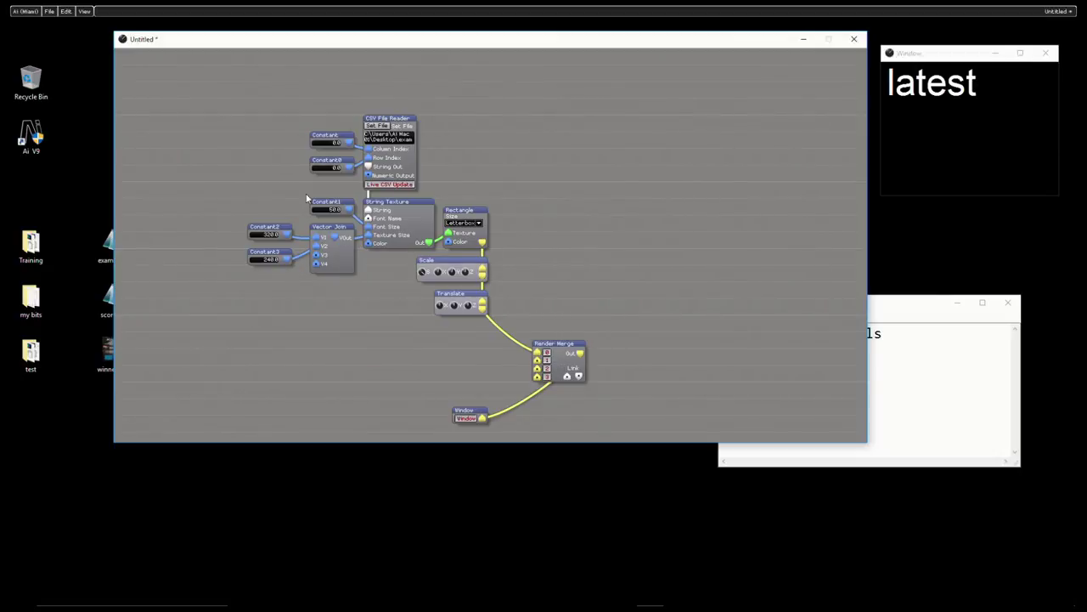
pyautogui.moveTo(339, 204); pyautogui.dragTo(282, 206)
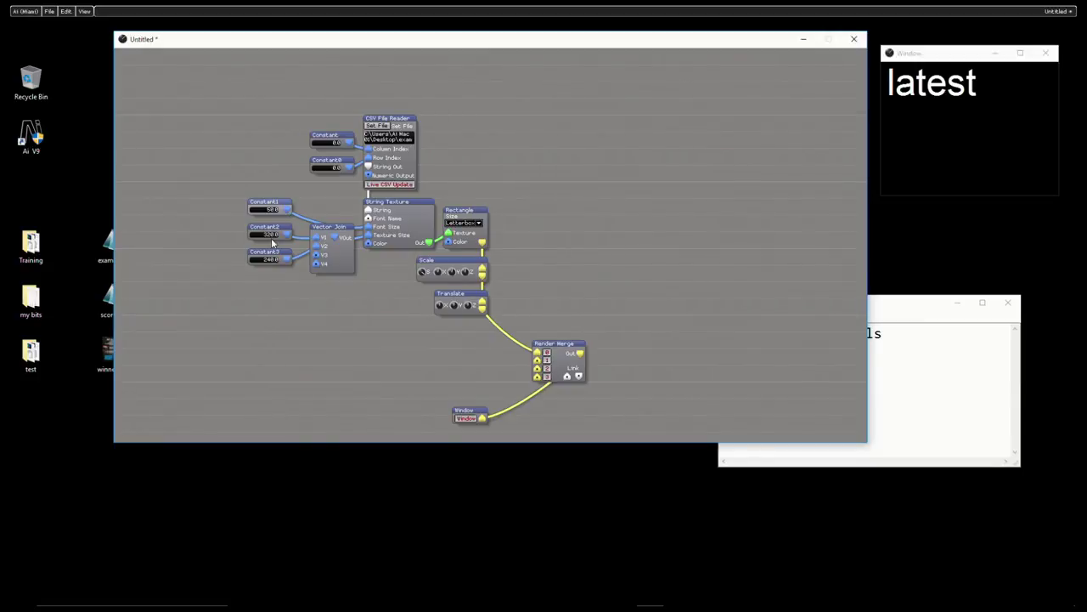
pyautogui.moveTo(229, 199); pyautogui.dragTo(245, 258)
# Step: Duplicate the CSV reader text chain and wire Translate0 into Render Merge input 1
pyautogui.moveTo(296, 85); pyautogui.dragTo(371, 87)
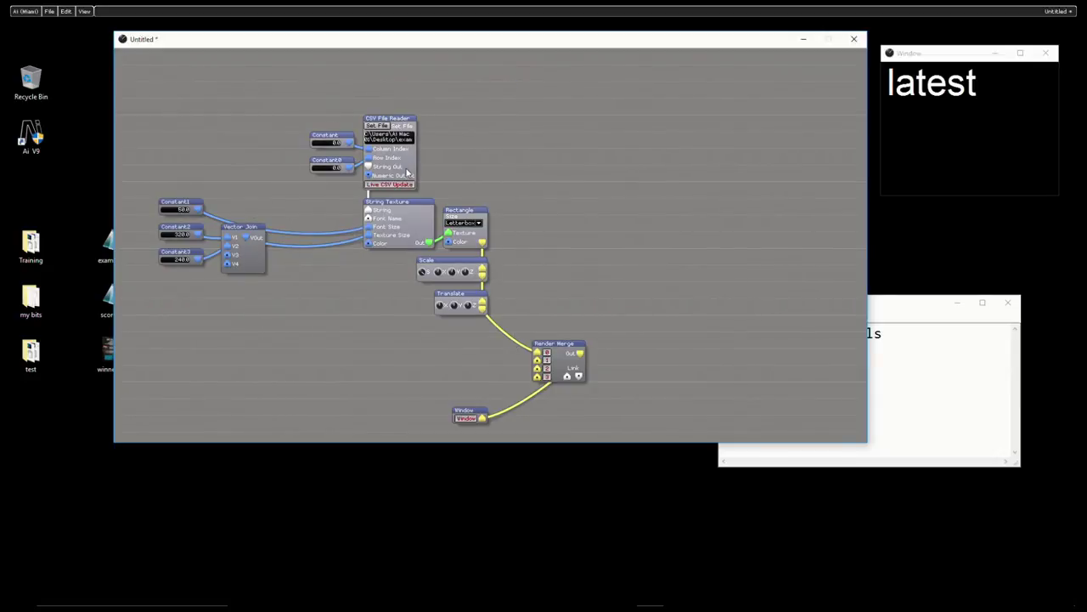
pyautogui.moveTo(407, 172); pyautogui.dragTo(597, 214)
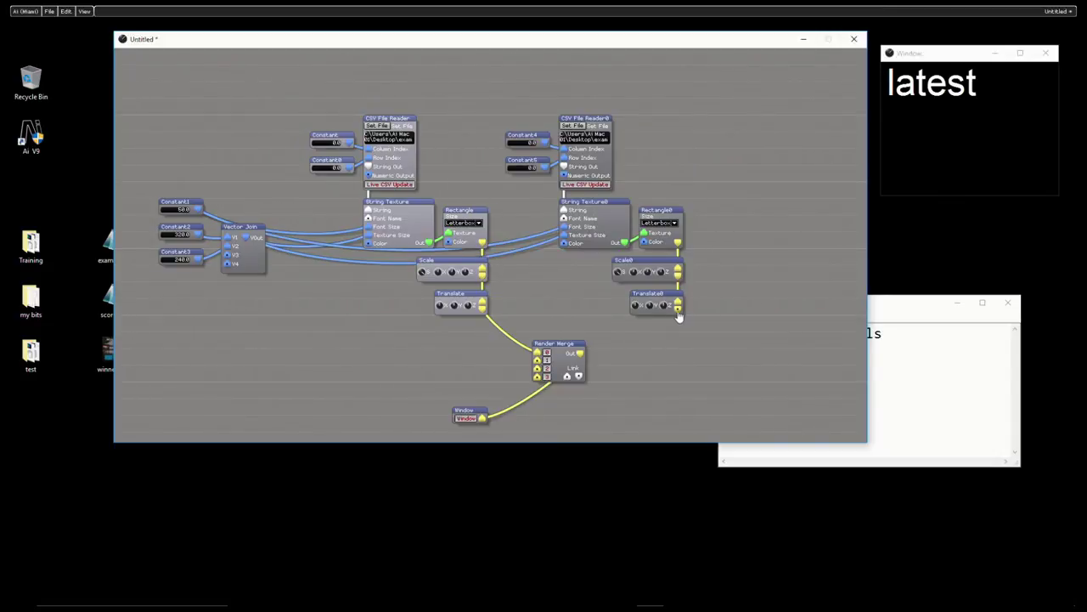
pyautogui.moveTo(678, 311); pyautogui.dragTo(538, 361)
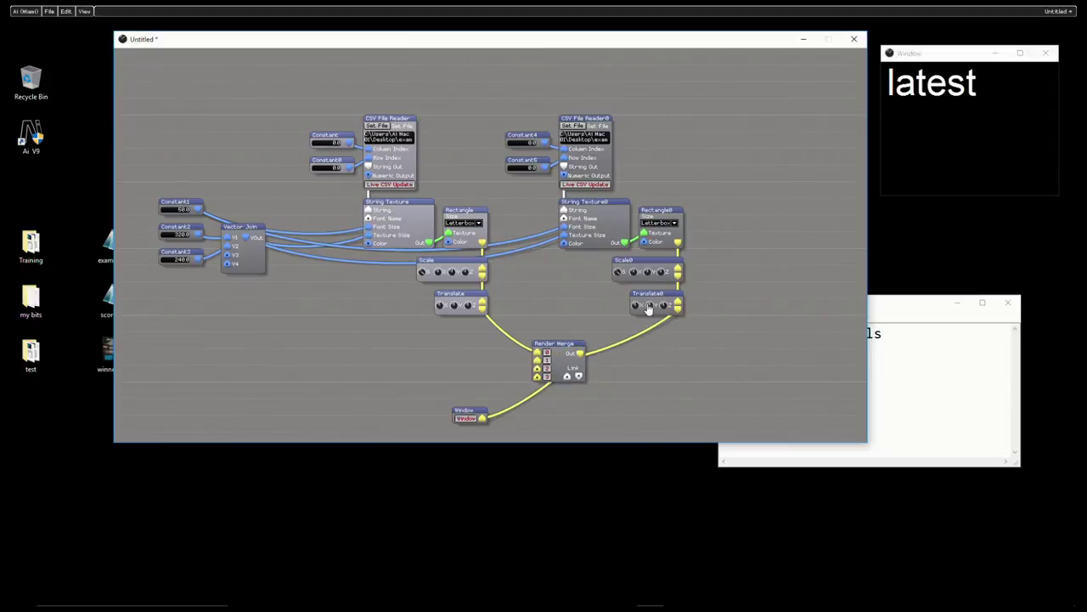
# Step: Shift the second 'latest' text right and widen the output window
pyautogui.moveTo(638, 311); pyautogui.dragTo(943, 293)
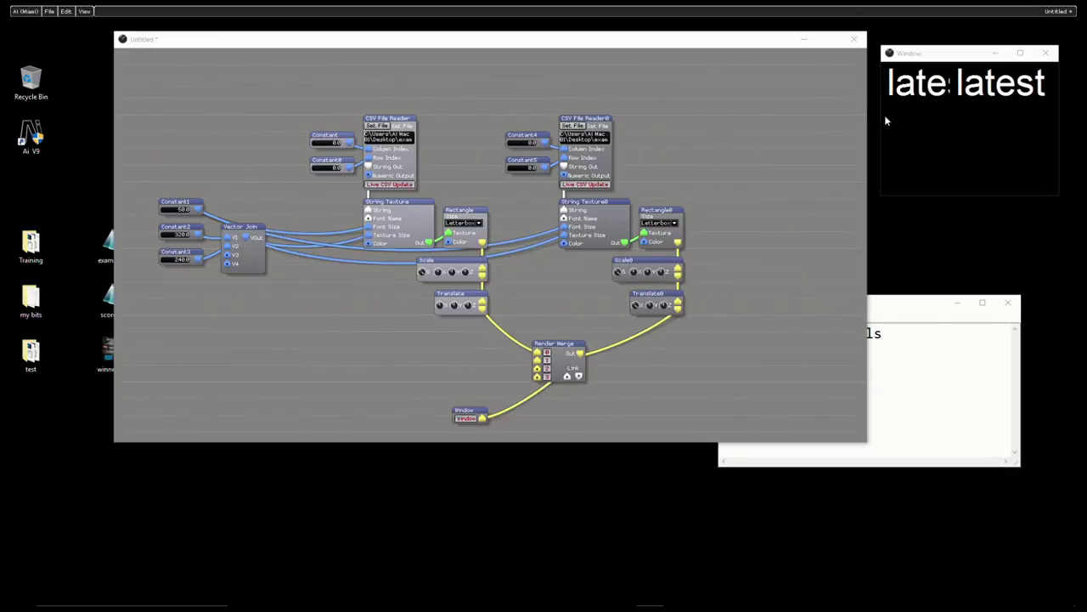
pyautogui.moveTo(881, 117); pyautogui.dragTo(716, 125)
pyautogui.moveTo(634, 306); pyautogui.dragTo(944, 315)
pyautogui.moveTo(541, 43); pyautogui.dragTo(516, 122)
# Step: Load Desktop\scores.csv into the first CSV File Reader
pyautogui.click(915, 317)
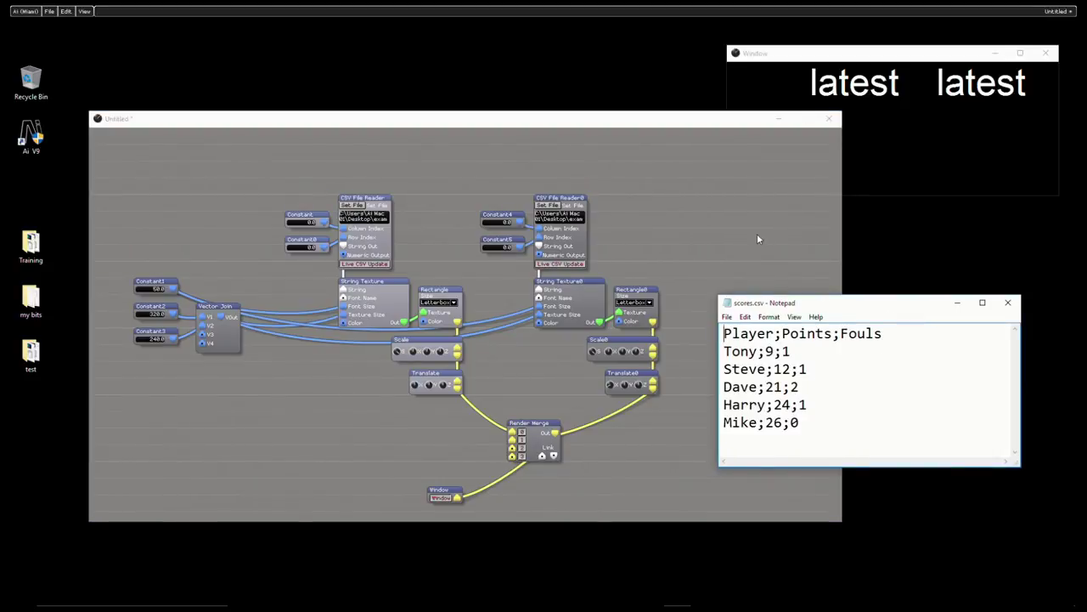
pyautogui.click(722, 219)
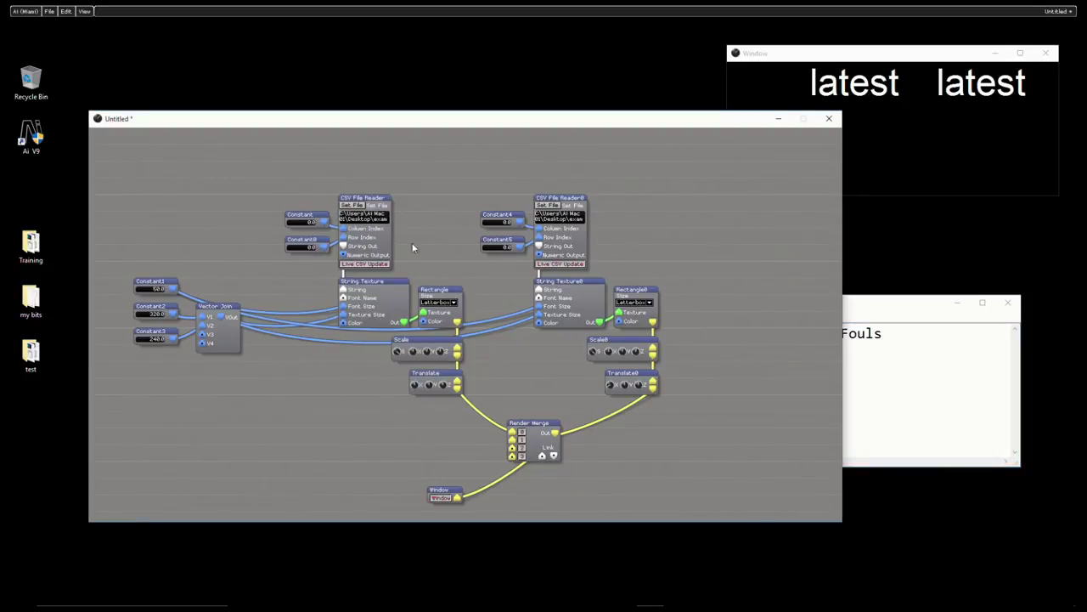
pyautogui.click(355, 206)
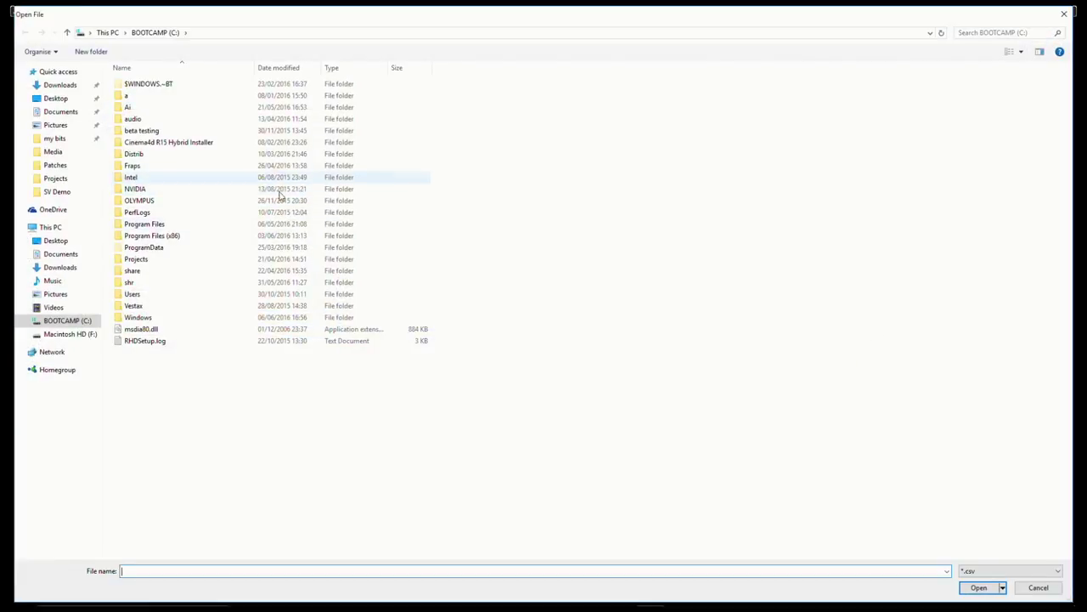
pyautogui.click(75, 99)
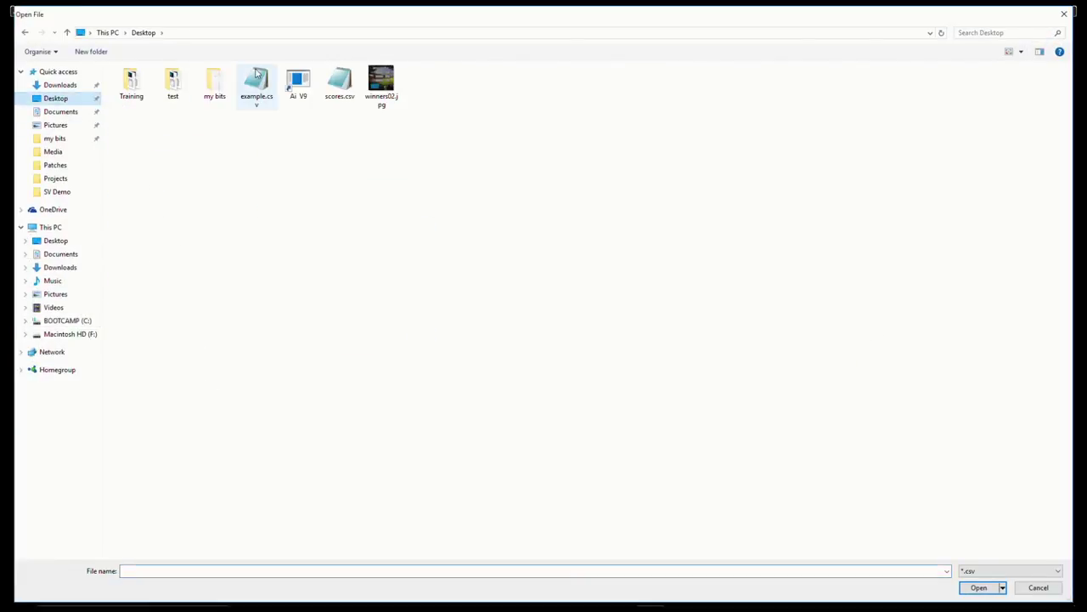
pyautogui.doubleClick(340, 82)
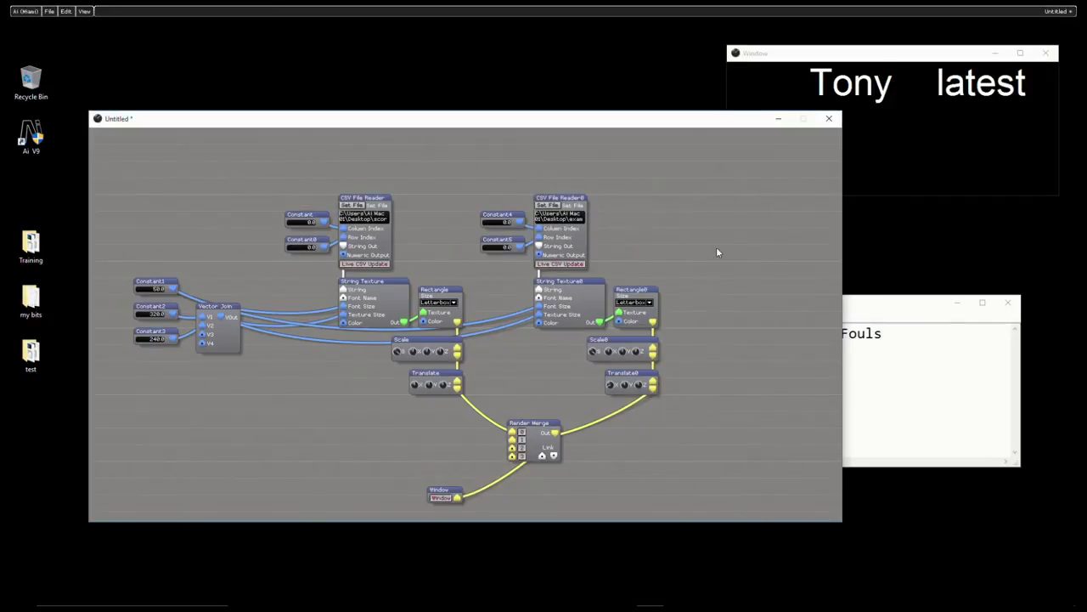
# Step: Load scores.csv into the second reader and set Constant4's column index to 1.0
pyautogui.click(548, 206)
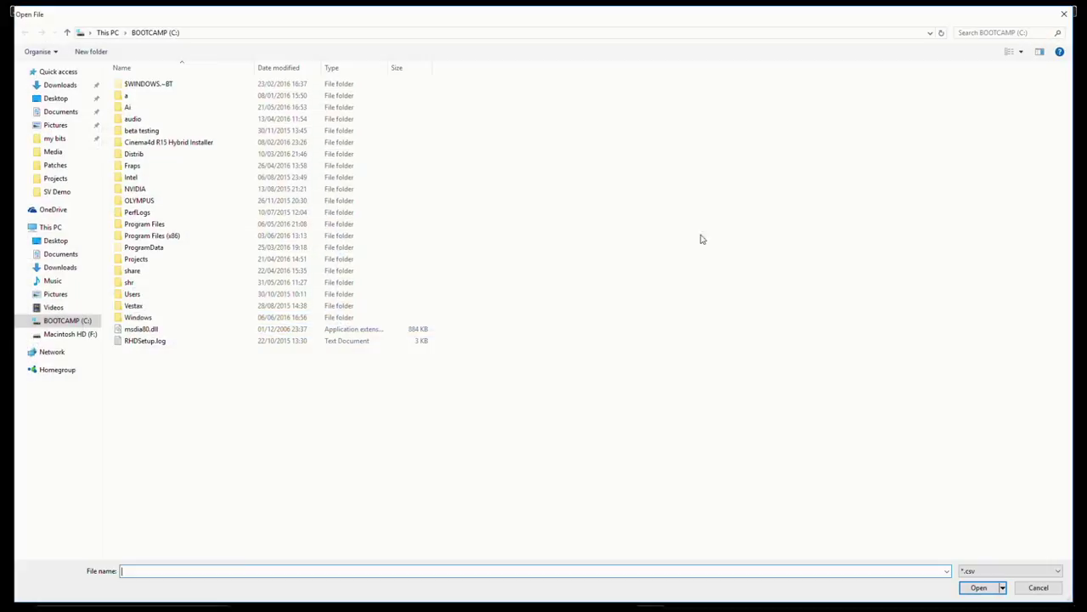
pyautogui.click(55, 98)
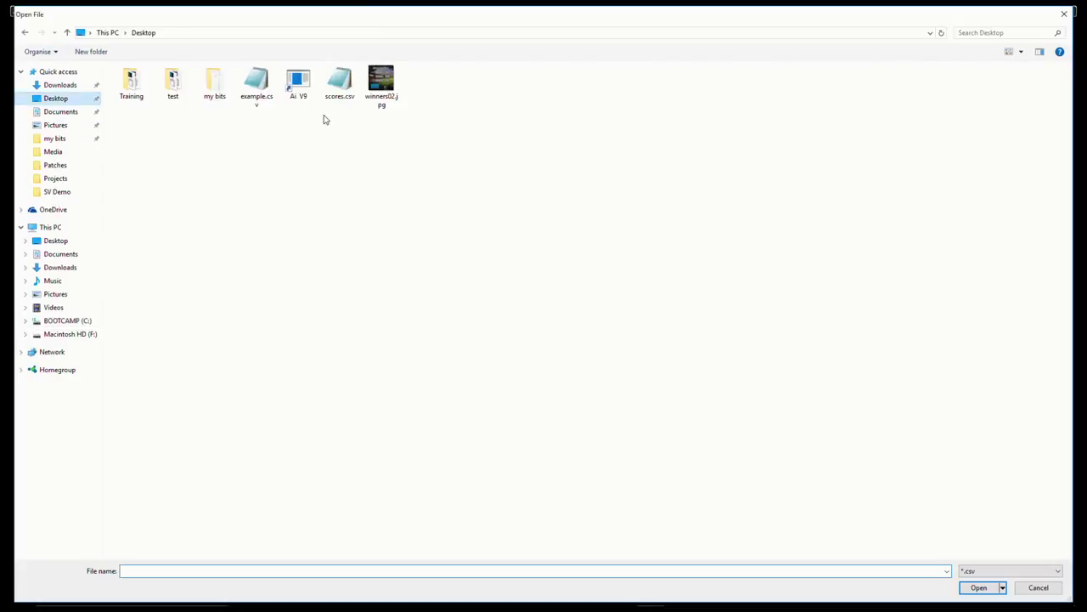
pyautogui.click(340, 85)
pyautogui.doubleClick(340, 85)
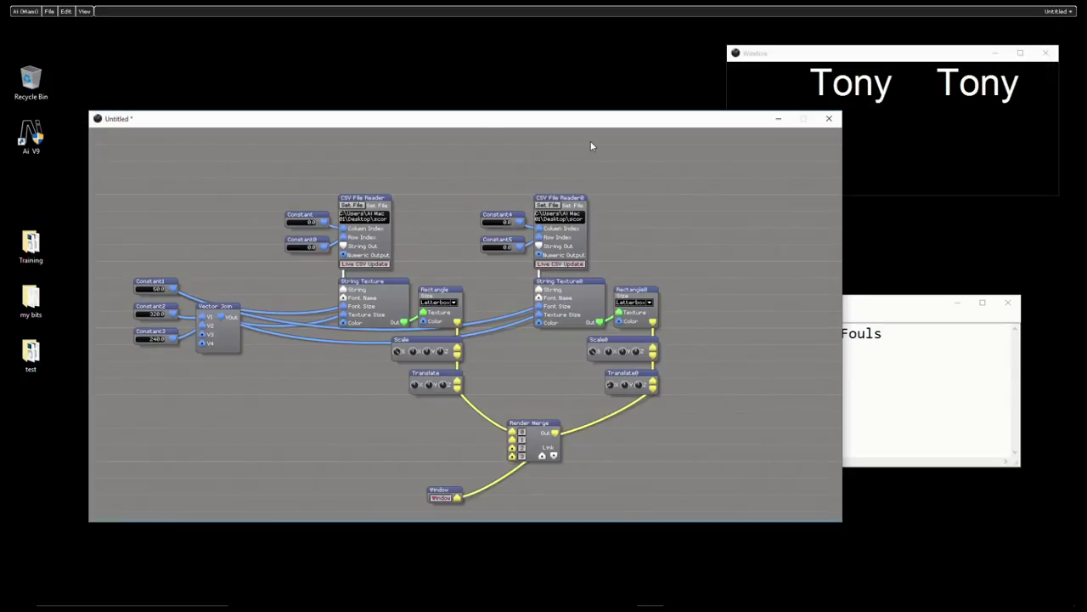
pyautogui.click(906, 314)
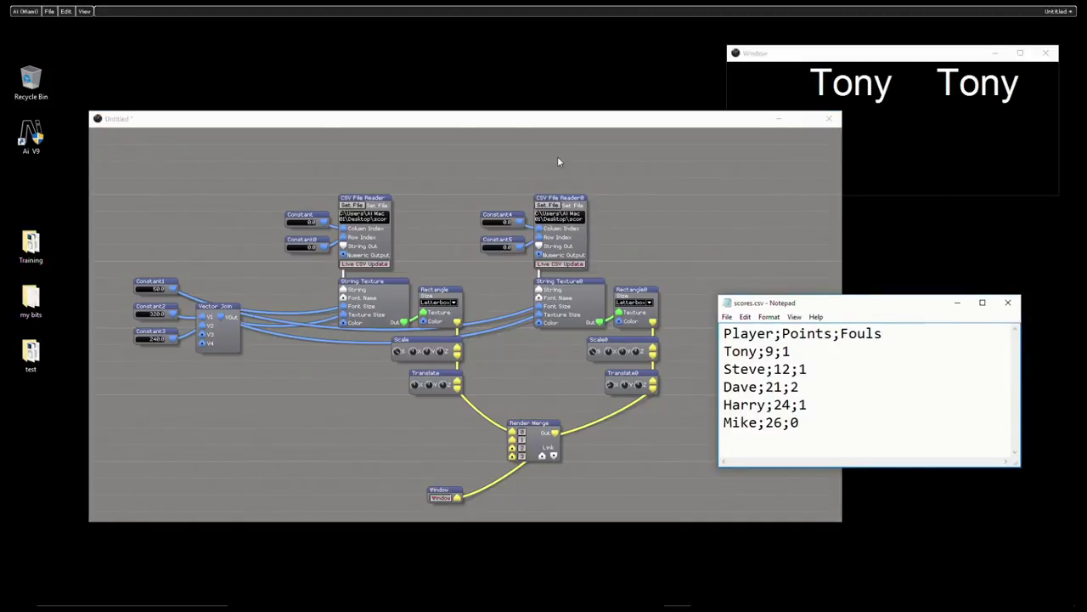
pyautogui.click(632, 224)
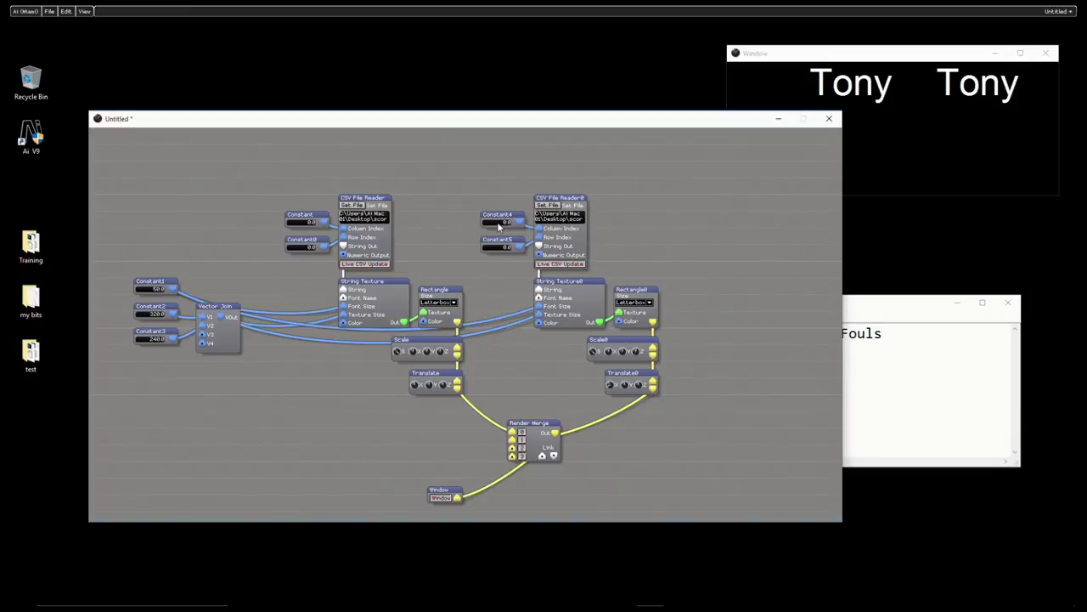
pyautogui.scroll(1, 500, 226)
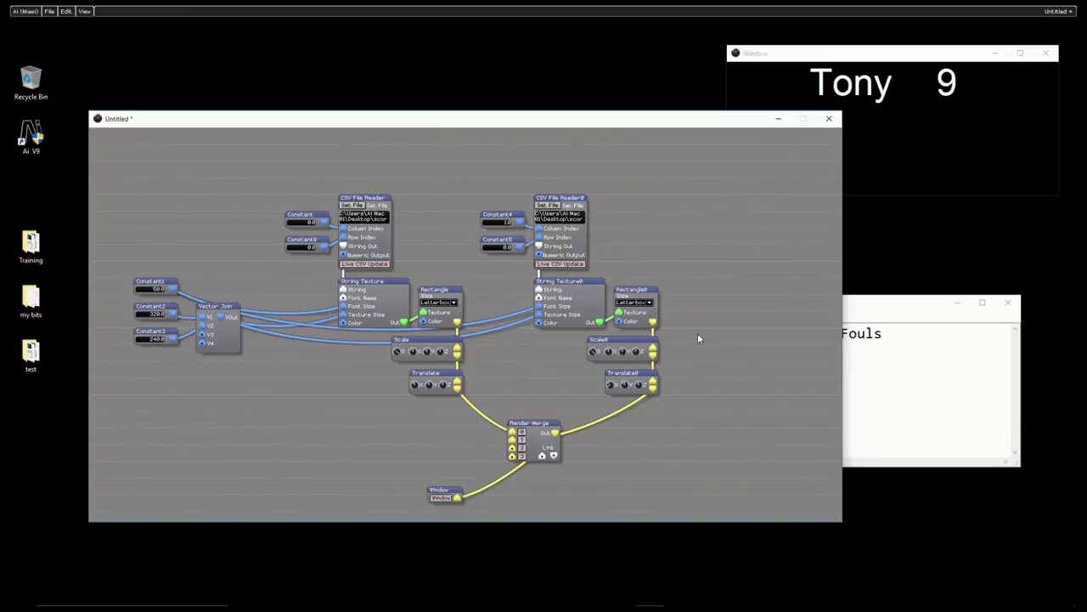
# Step: Enlarge the editor, lower the Window node, and group all text modules with Ctrl+G
pyautogui.moveTo(659, 127); pyautogui.dragTo(650, 93)
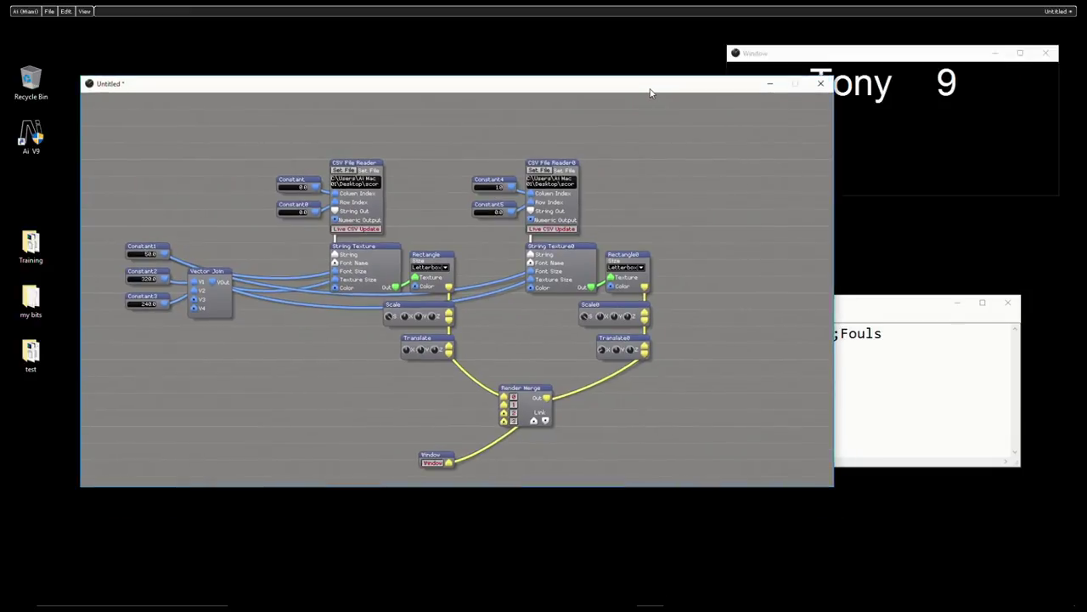
pyautogui.moveTo(590, 489); pyautogui.dragTo(587, 605)
pyautogui.moveTo(446, 460); pyautogui.dragTo(455, 542)
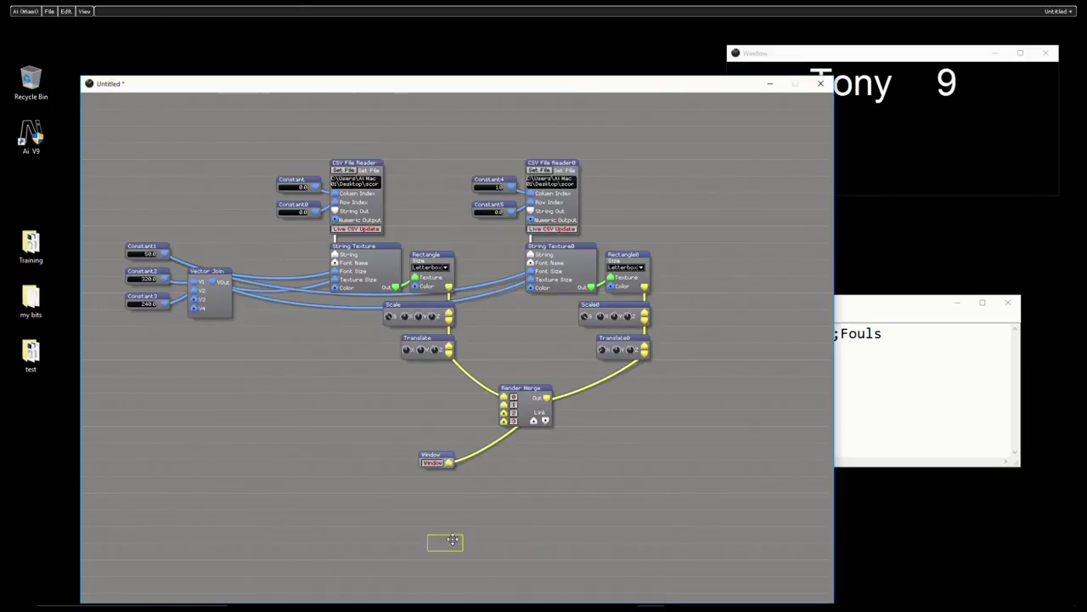
pyautogui.moveTo(268, 130); pyautogui.dragTo(744, 472)
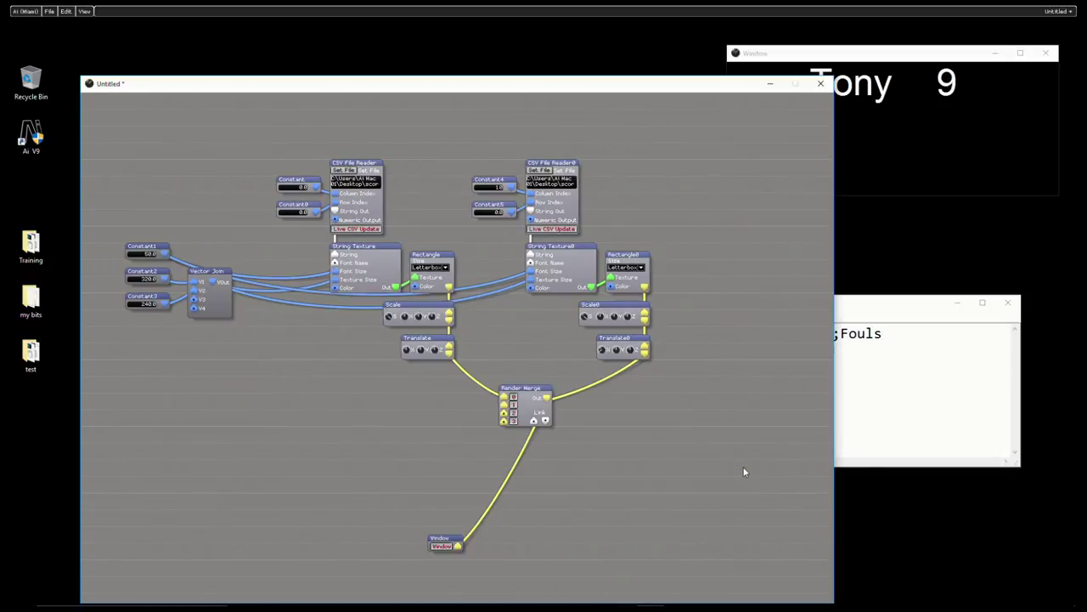
pyautogui.hotkey('ctrl', 'g')
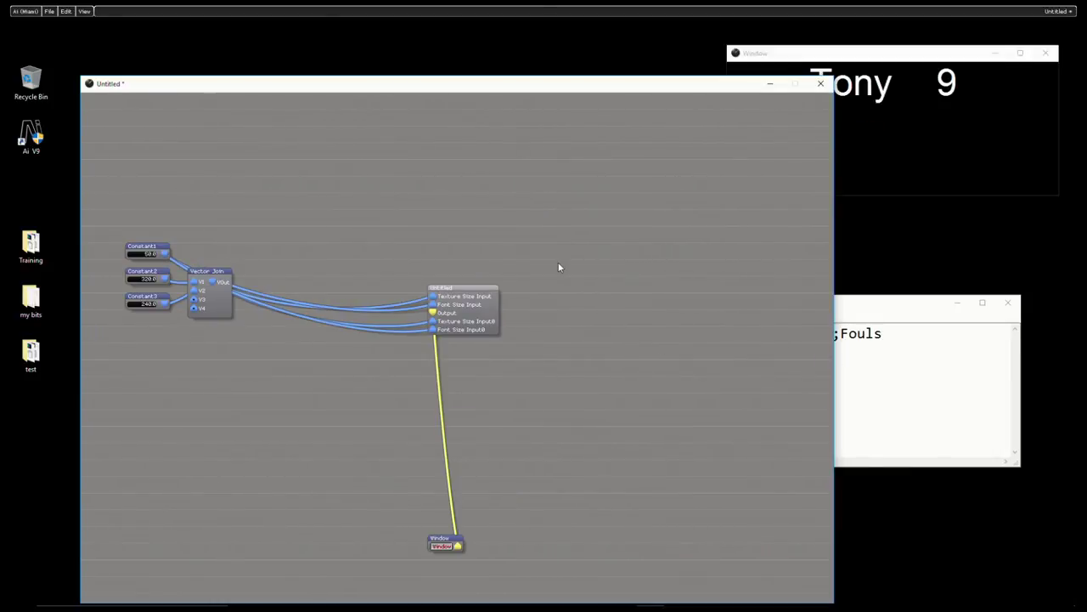
# Step: Paste a copy of the Untitled group node beside the original
pyautogui.rightClick(527, 291)
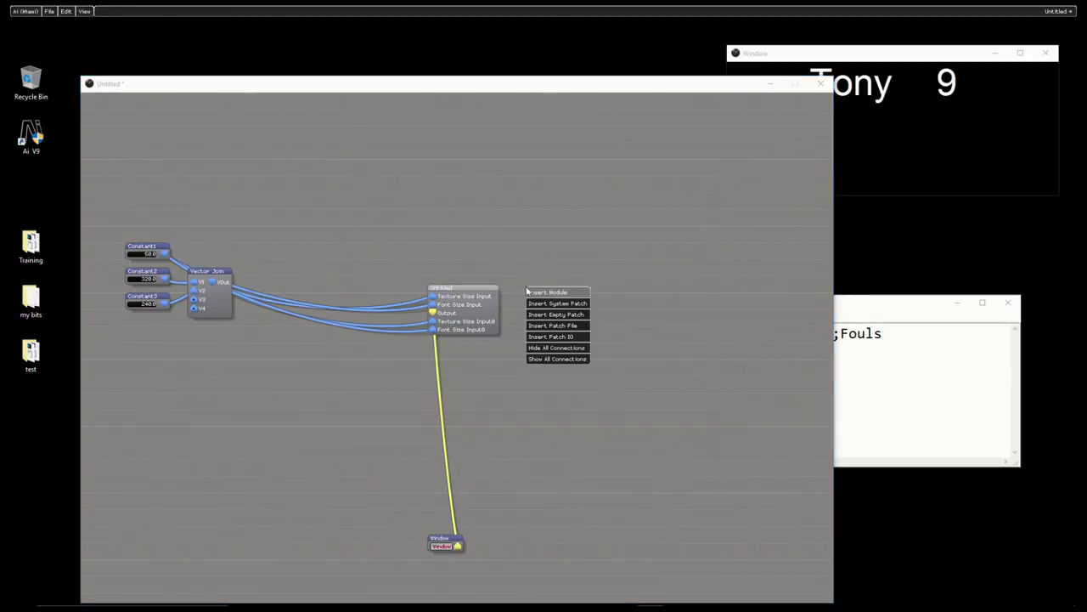
pyautogui.click(572, 403)
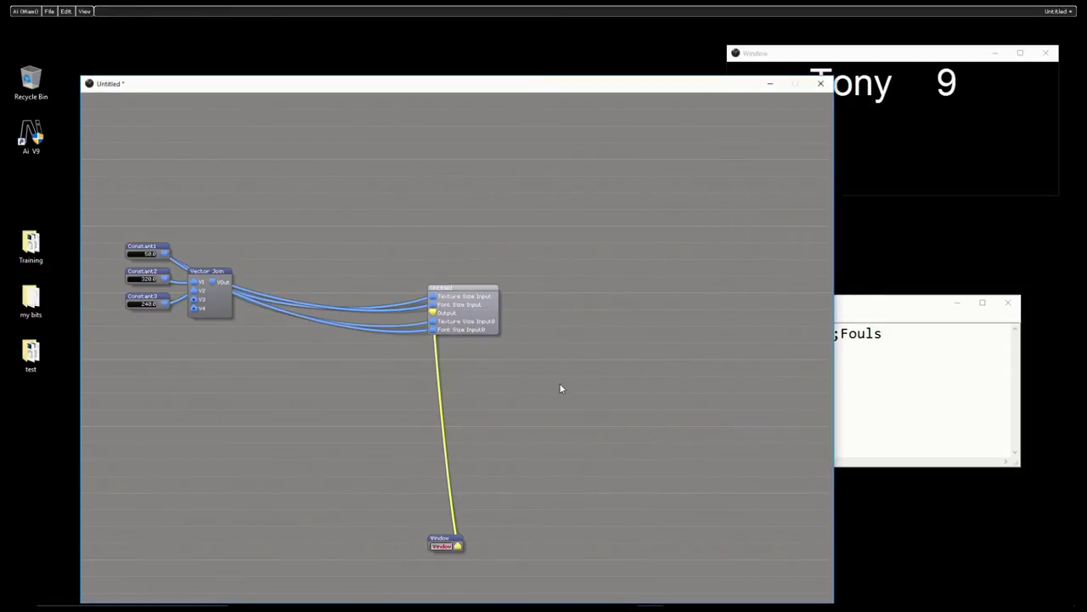
pyautogui.hotkey('ctrl', 'v')
pyautogui.click(545, 311)
# Step: Add a Render Merge and wire both groups' outputs into its inputs 0 and 1
pyautogui.rightClick(488, 367)
pyautogui.moveTo(509, 373)
pyautogui.moveTo(518, 478)
pyautogui.click(586, 500)
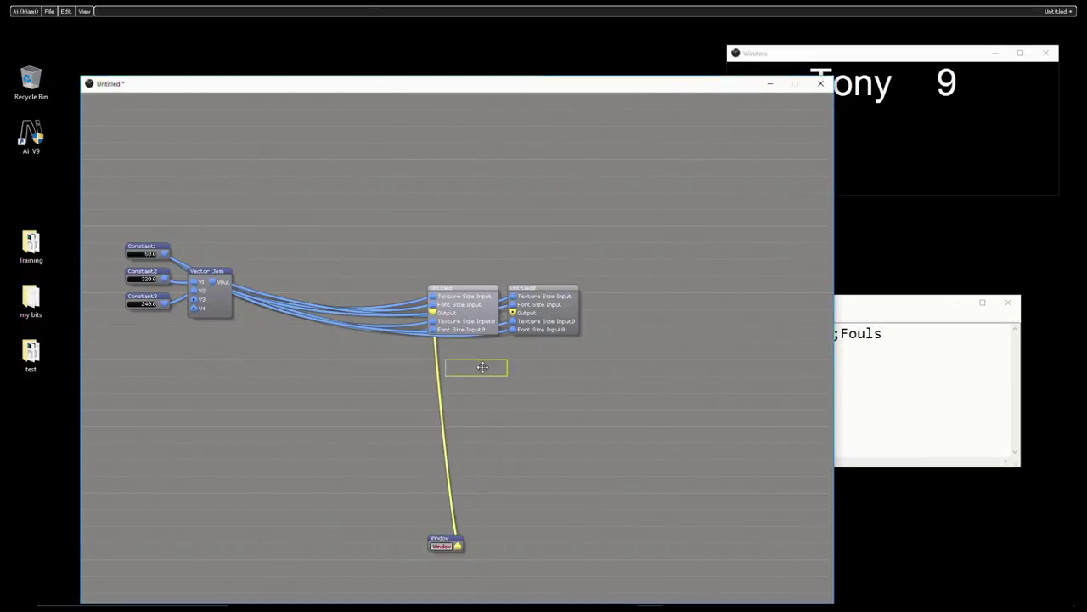
pyautogui.click(504, 365)
pyautogui.moveTo(434, 313); pyautogui.dragTo(478, 371)
pyautogui.moveTo(512, 312); pyautogui.dragTo(459, 551)
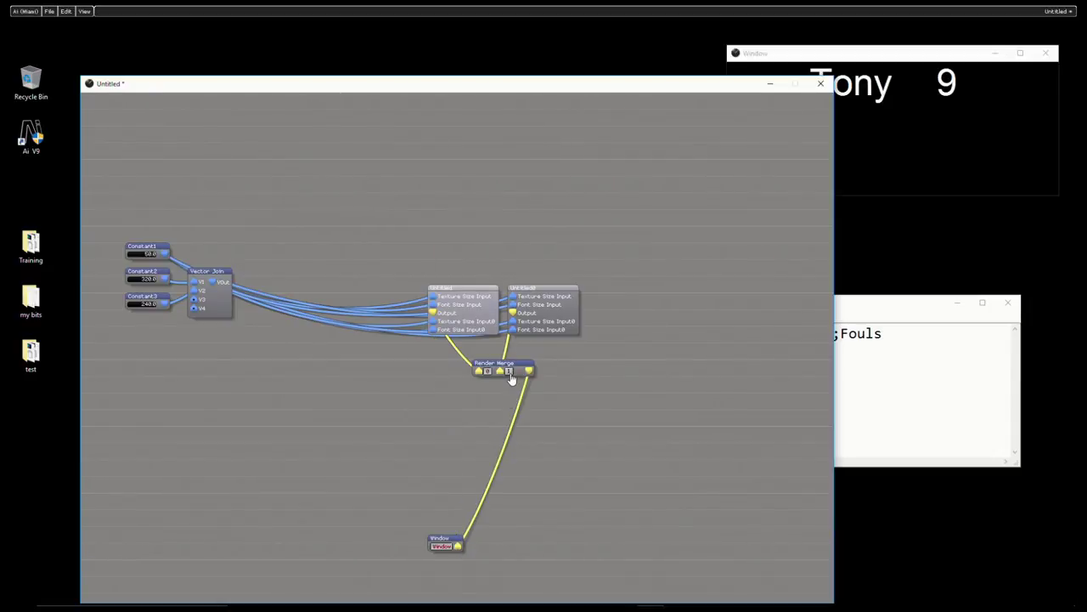
# Step: Open Untitled0 and lower its name and score with the Translate knobs
pyautogui.doubleClick(569, 314)
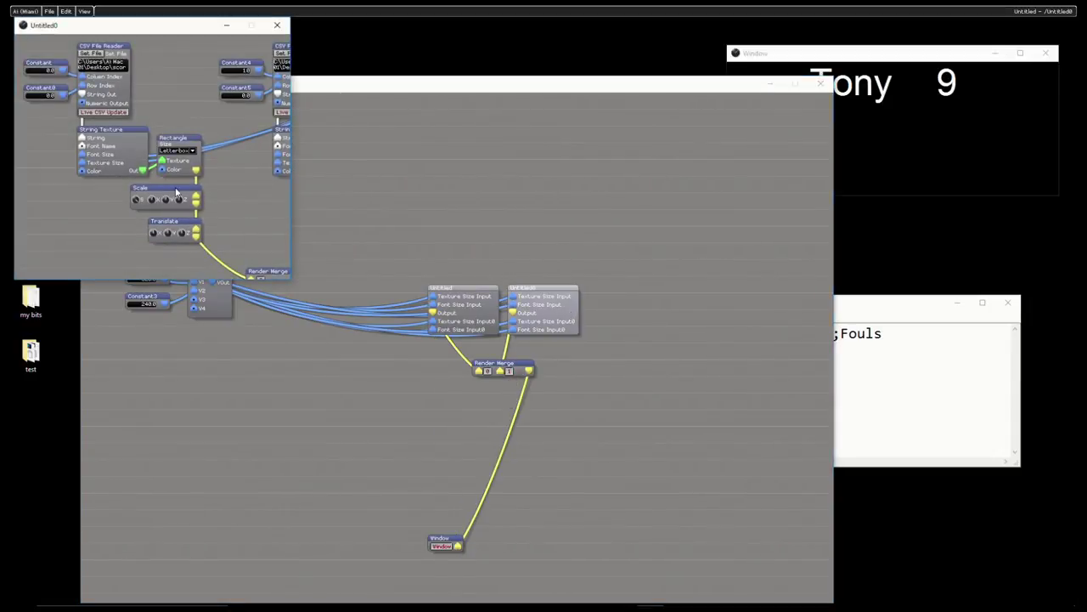
pyautogui.moveTo(290, 280); pyautogui.dragTo(468, 398)
pyautogui.moveTo(624, 88); pyautogui.dragTo(612, 455)
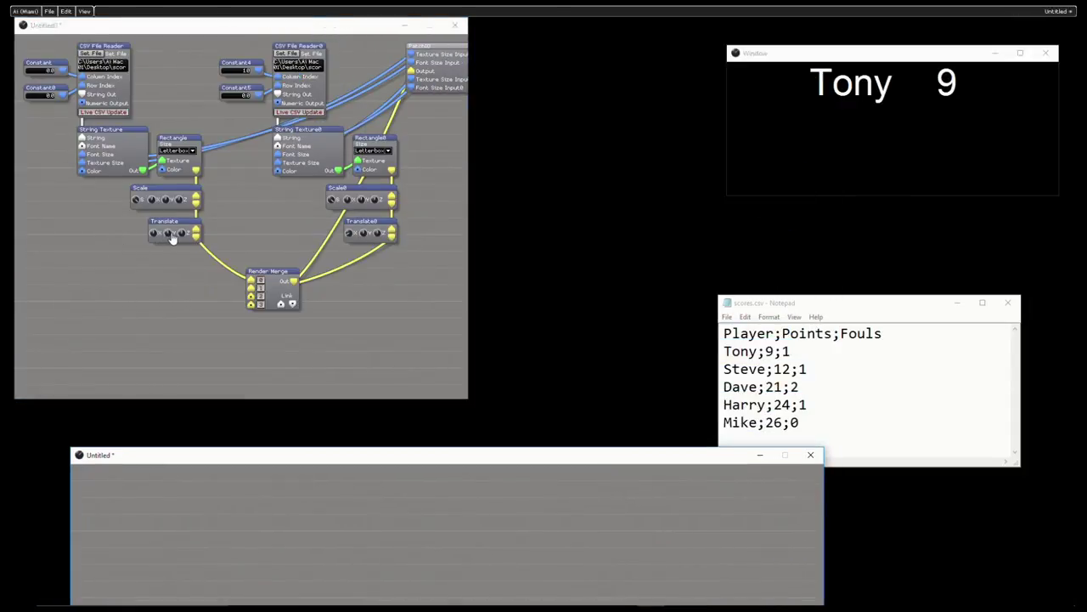
pyautogui.moveTo(167, 233); pyautogui.dragTo(980, 226)
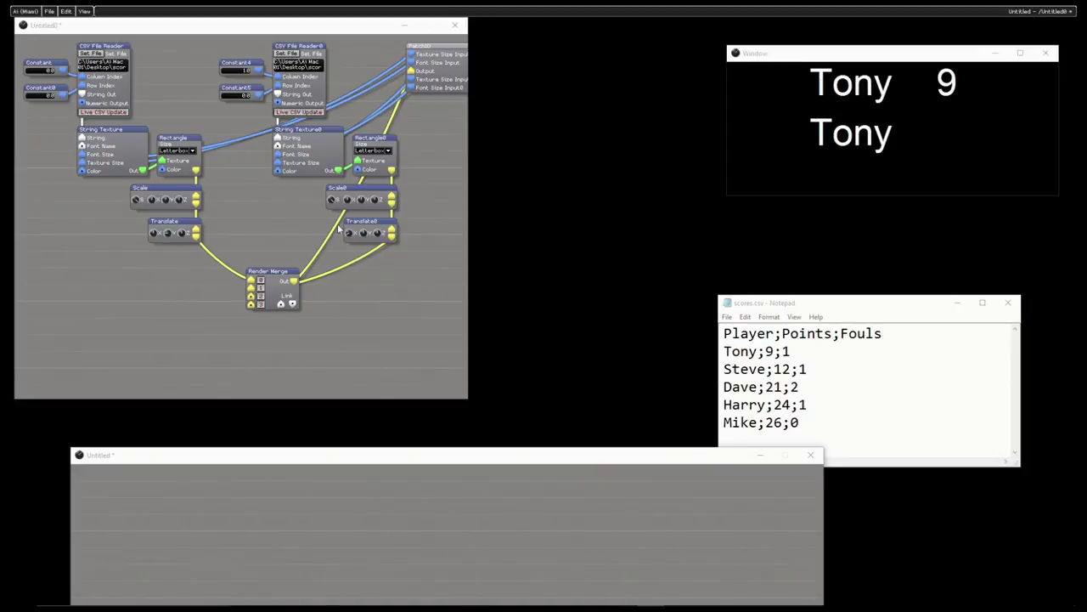
pyautogui.moveTo(363, 234); pyautogui.dragTo(102, 229)
pyautogui.click(380, 282)
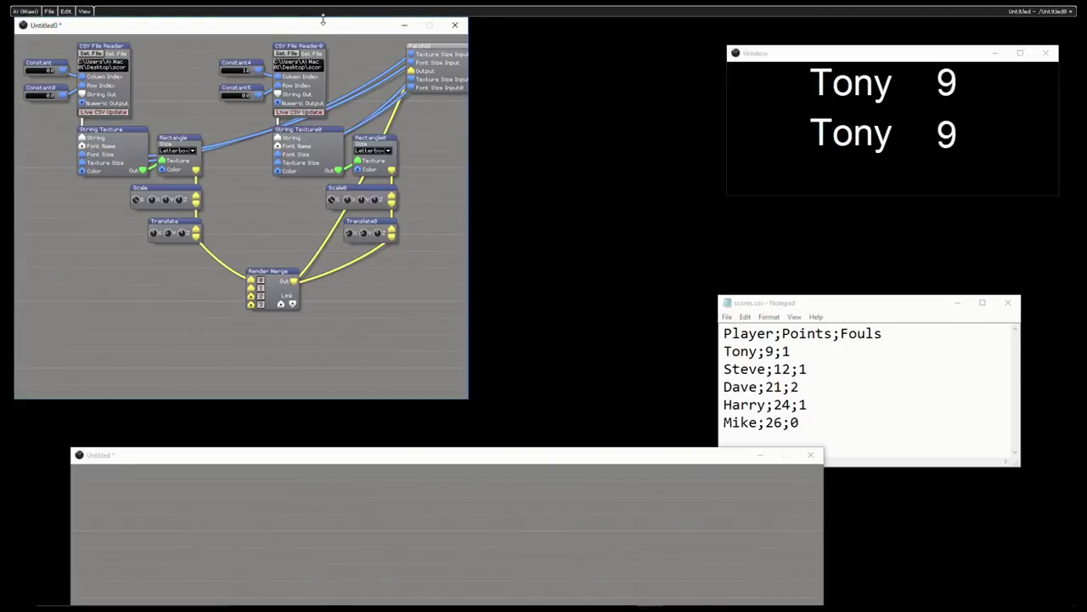
# Step: Set Constant0 and Constant5 to 1 to read the next CSV row, then close the sub-patch
pyautogui.moveTo(322, 24); pyautogui.dragTo(488, 46)
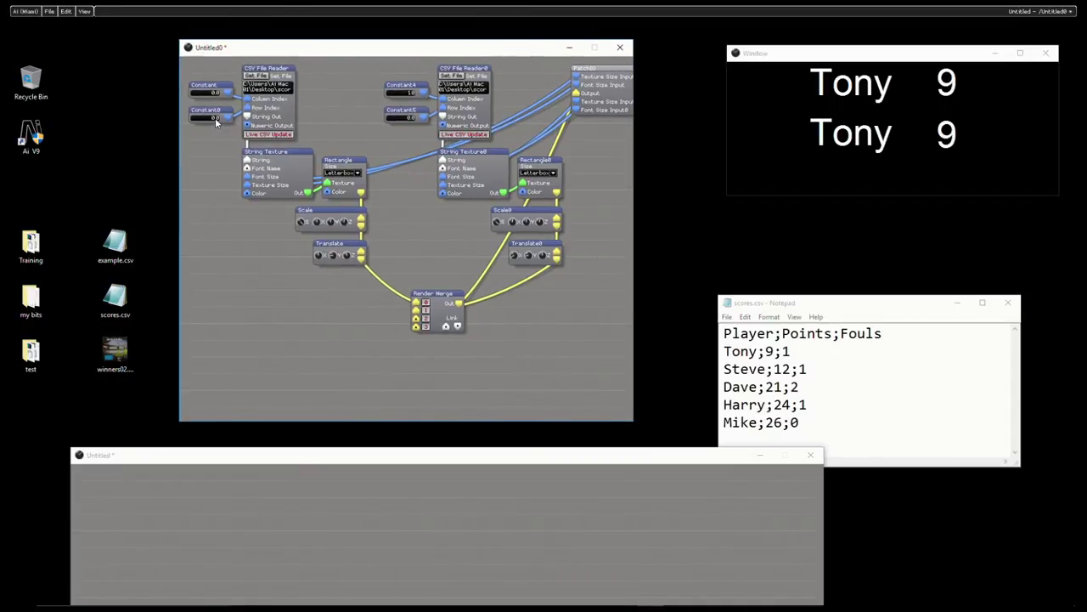
pyautogui.moveTo(217, 121); pyautogui.dragTo(220, 119)
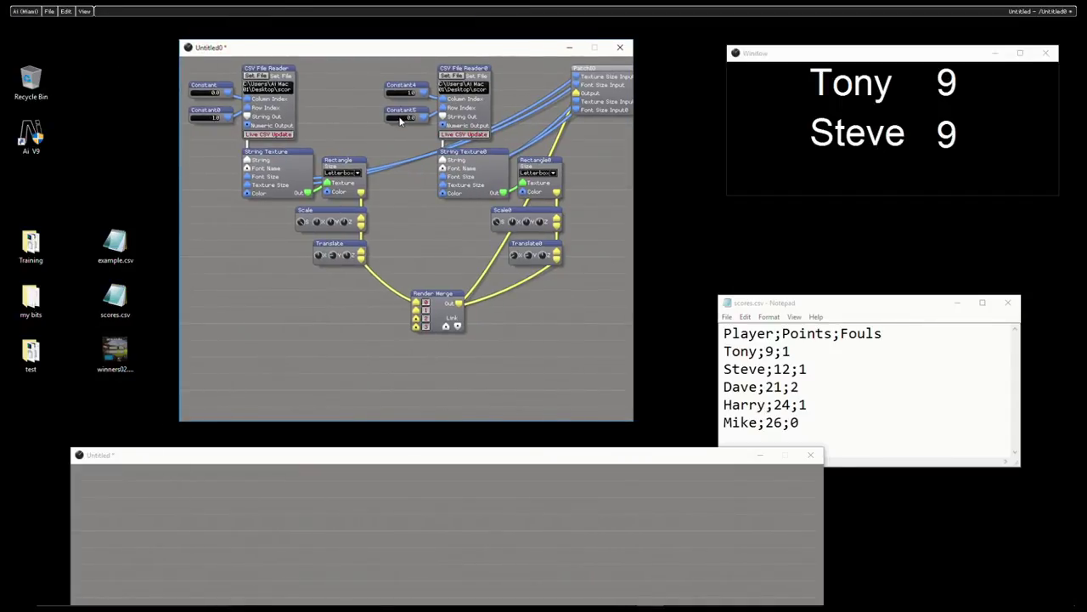
pyautogui.moveTo(401, 121); pyautogui.dragTo(401, 121)
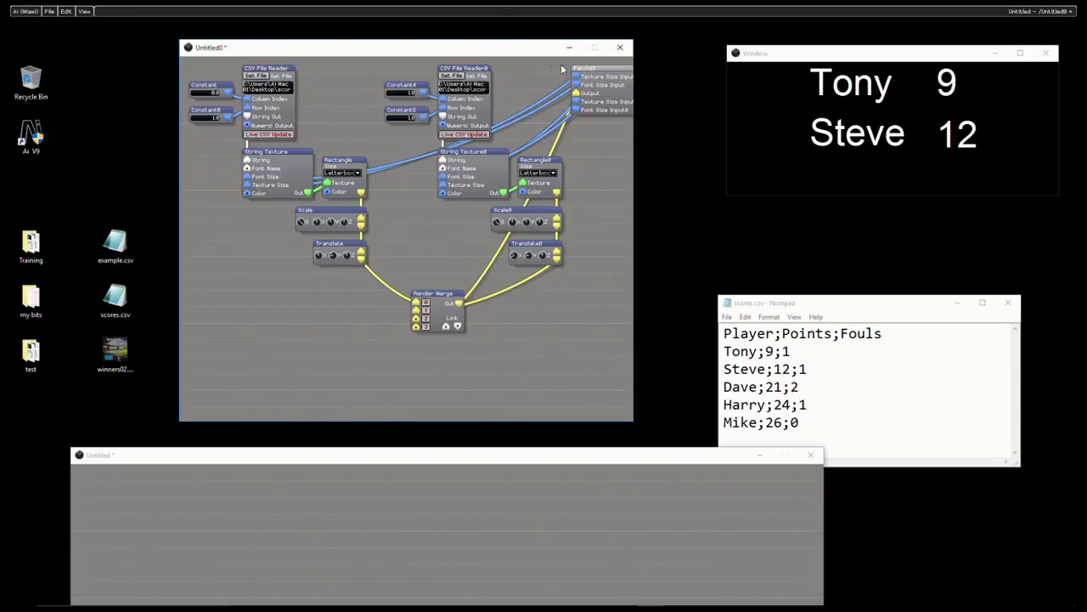
pyautogui.click(619, 49)
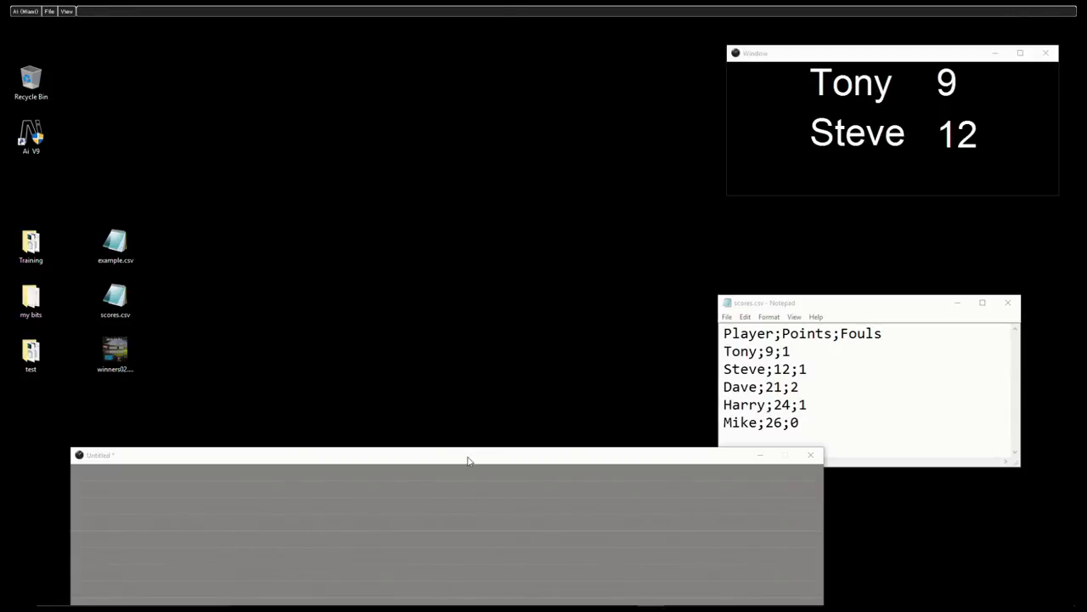
# Step: Add a third sub-patch copy, set Render Merge to 4Inputs, and wire it in
pyautogui.moveTo(466, 456); pyautogui.dragTo(446, 57)
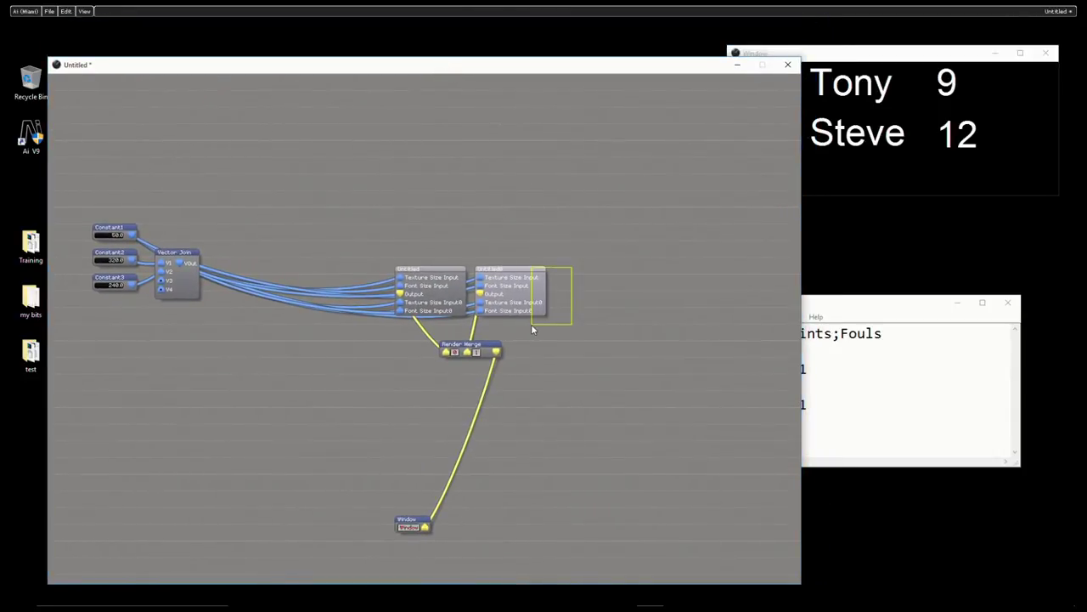
pyautogui.moveTo(532, 325); pyautogui.dragTo(593, 293)
pyautogui.rightClick(486, 351)
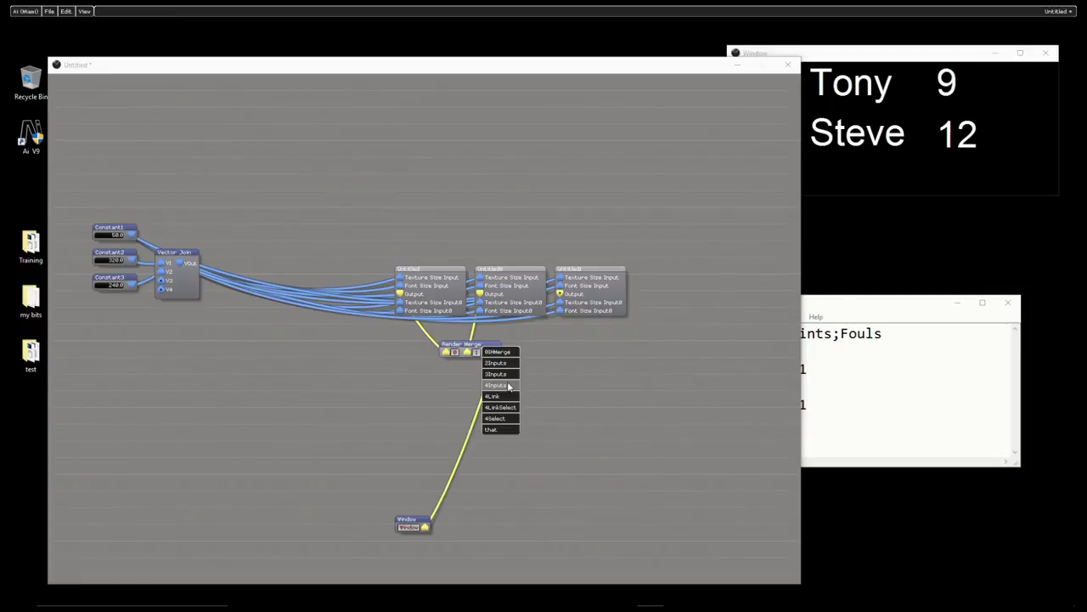
pyautogui.click(515, 385)
pyautogui.moveTo(454, 361); pyautogui.dragTo(560, 293)
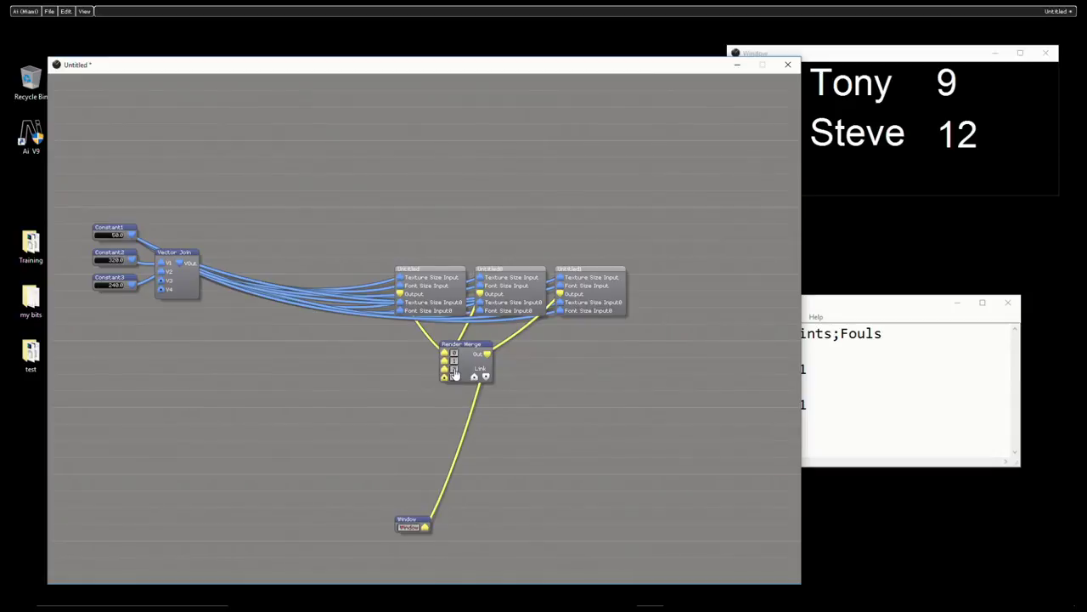
# Step: Move the third sub-patch's name and score to a third row reading CSV row 2
pyautogui.doubleClick(607, 302)
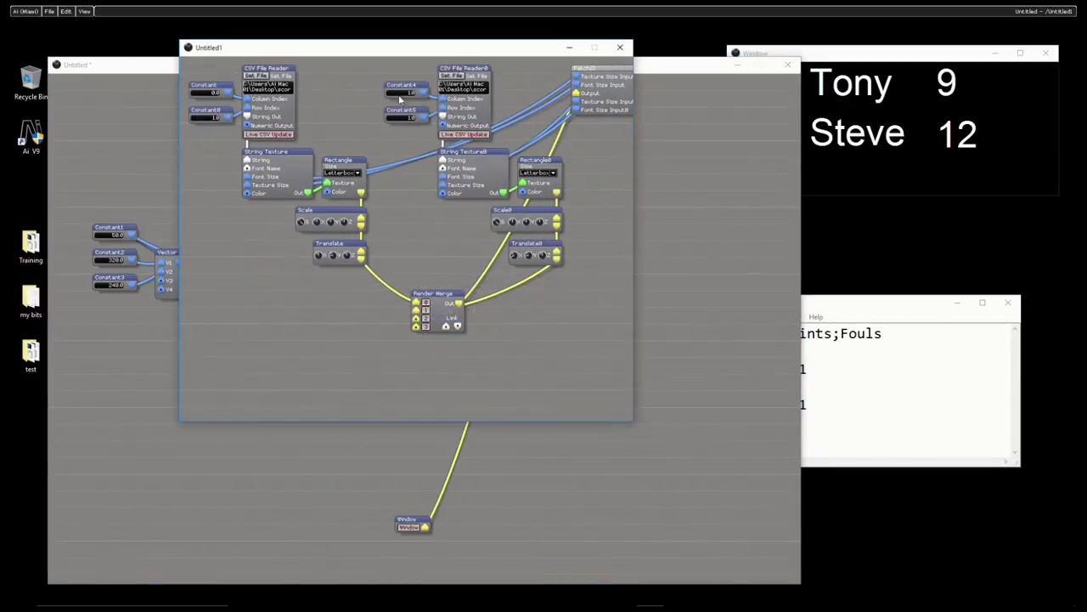
pyautogui.moveTo(330, 265); pyautogui.dragTo(411, 255)
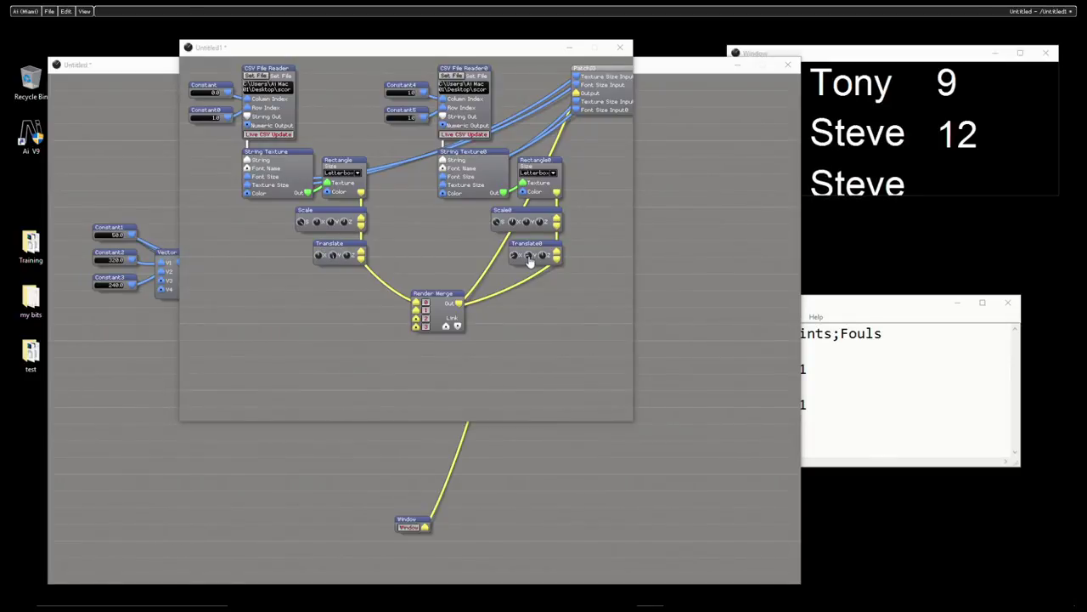
pyautogui.moveTo(527, 255); pyautogui.dragTo(246, 250)
pyautogui.click(1012, 194)
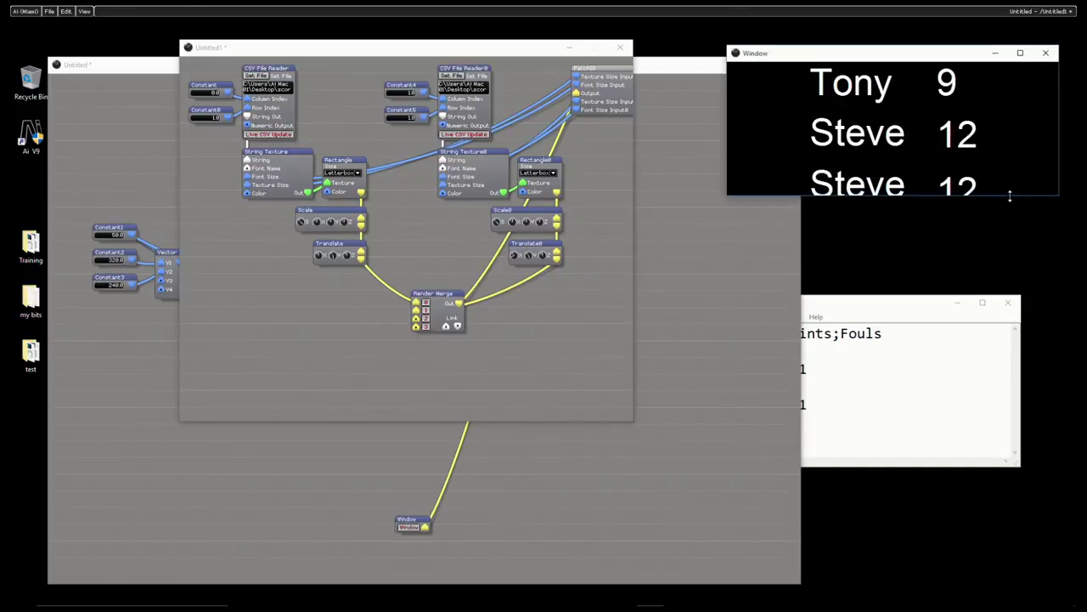
pyautogui.moveTo(1010, 198)
pyautogui.mouseDown()
pyautogui.moveTo(1011, 230)
pyautogui.moveTo(1020, 206)
pyautogui.mouseUp()
pyautogui.moveTo(1059, 155); pyautogui.dragTo(1010, 150)
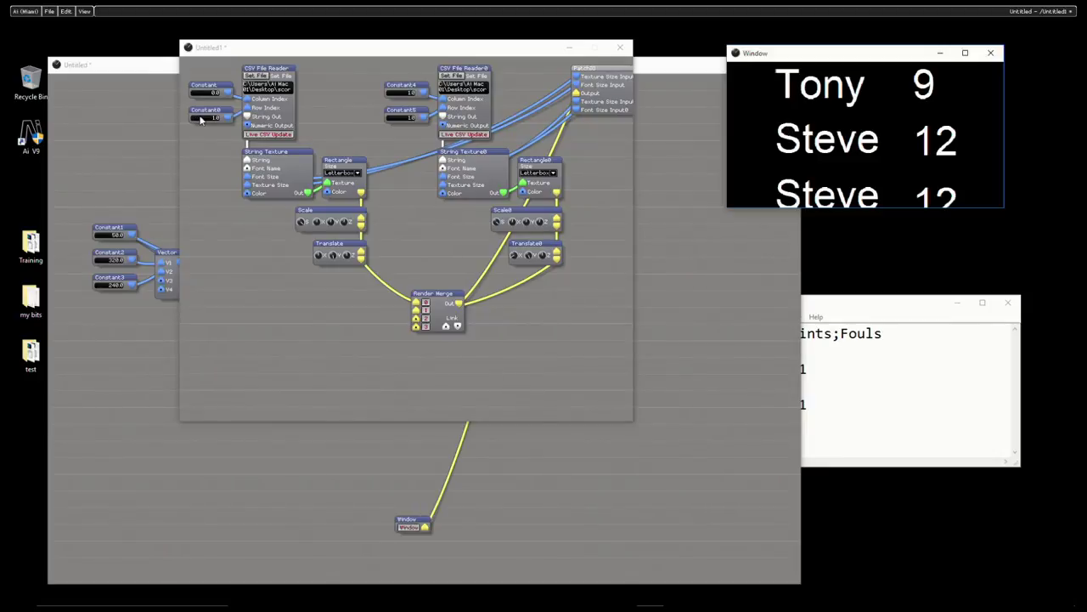
pyautogui.scroll(1, 395, 120)
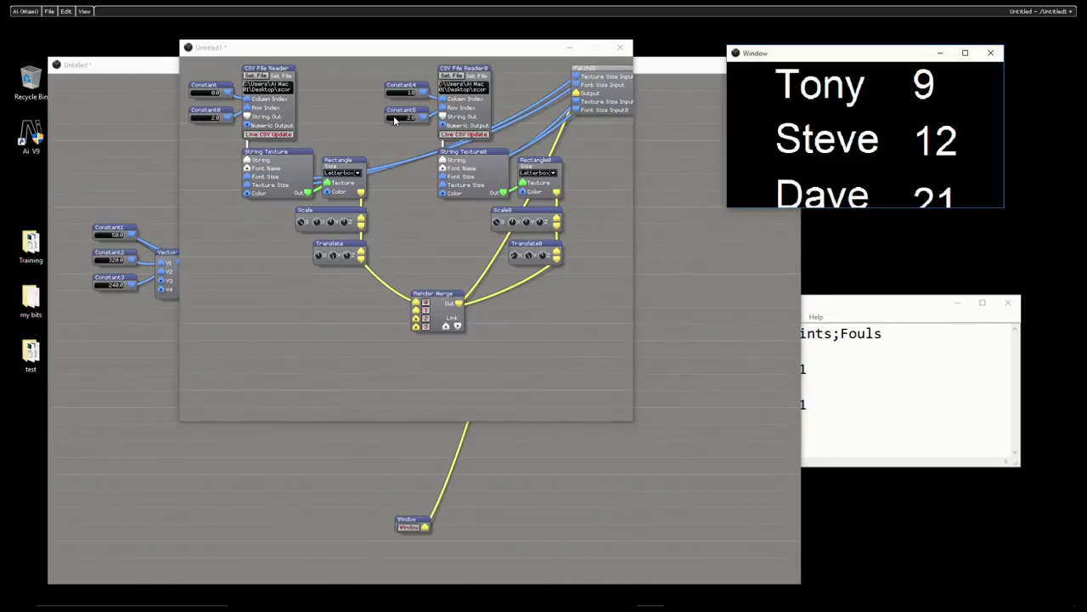
# Step: Close the sub-patch, compact the nodes toward the top-left, and shrink the patch window
pyautogui.click(620, 47)
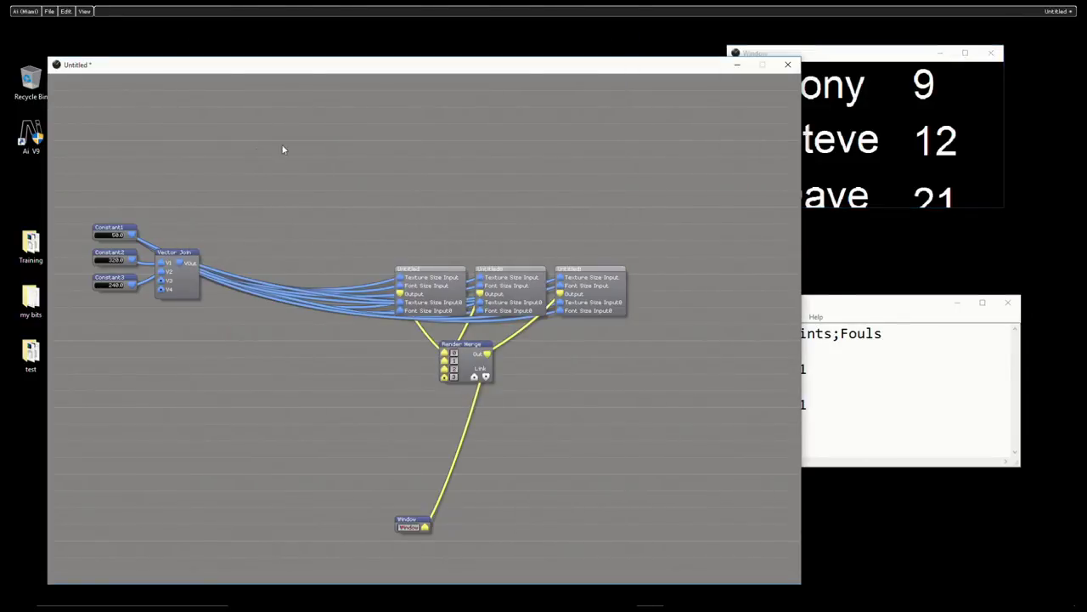
pyautogui.moveTo(448, 357); pyautogui.dragTo(436, 258)
pyautogui.moveTo(421, 524); pyautogui.dragTo(296, 374)
pyautogui.moveTo(88, 185); pyautogui.dragTo(598, 425)
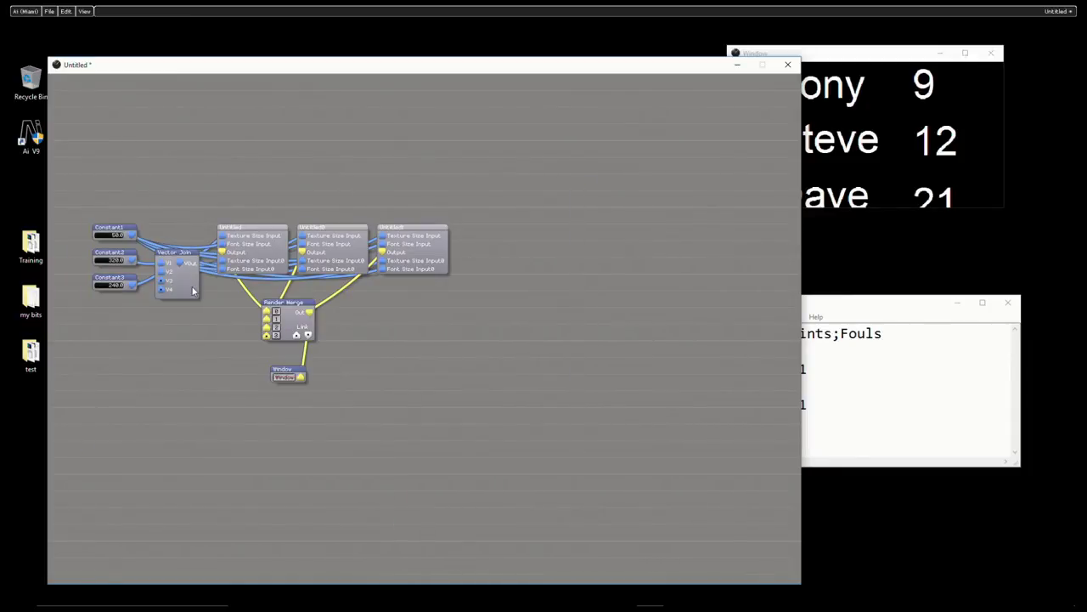
pyautogui.moveTo(194, 288)
pyautogui.mouseDown()
pyautogui.moveTo(176, 151)
pyautogui.moveTo(168, 162)
pyautogui.moveTo(177, 173)
pyautogui.mouseUp()
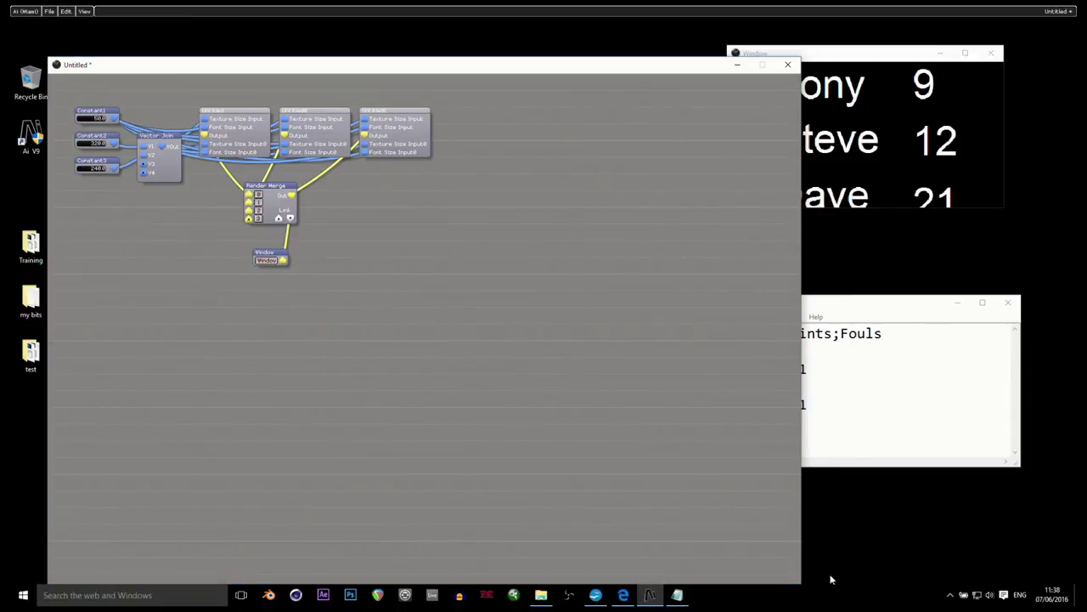
pyautogui.moveTo(801, 394); pyautogui.dragTo(453, 358)
pyautogui.moveTo(284, 57); pyautogui.dragTo(432, 69)
# Step: Save the patch as 'score chart.scb' via File > Save As
pyautogui.click(49, 12)
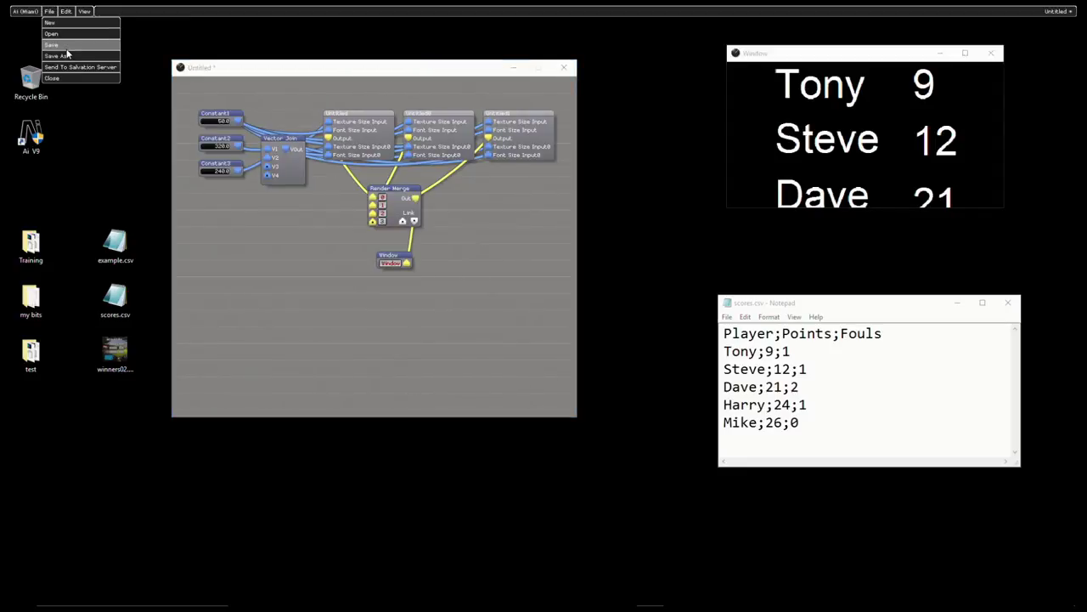
pyautogui.click(72, 57)
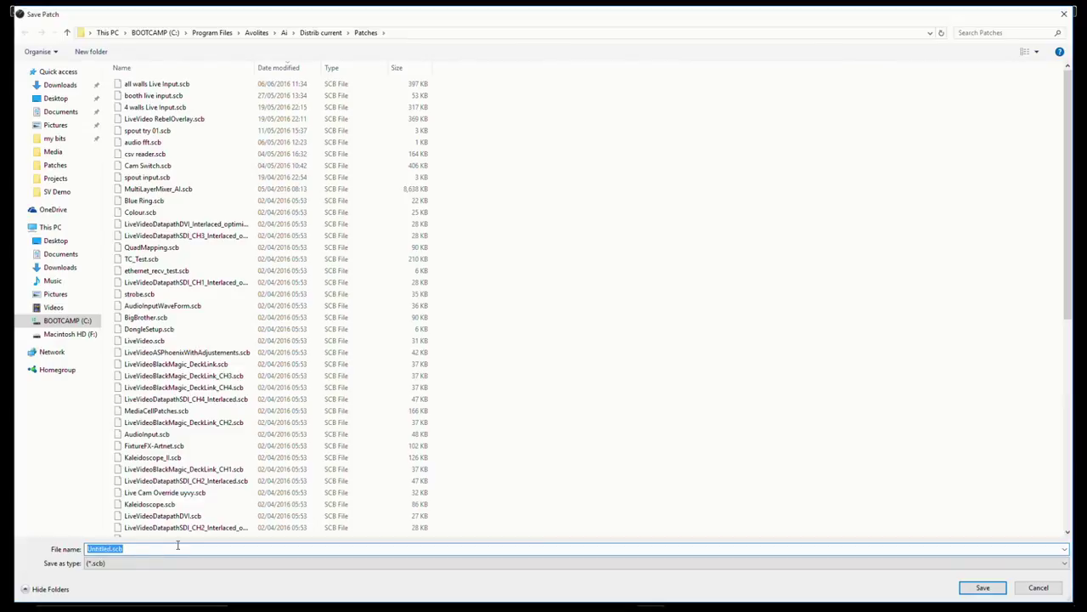
pyautogui.write('score chart')
pyautogui.press('Return')
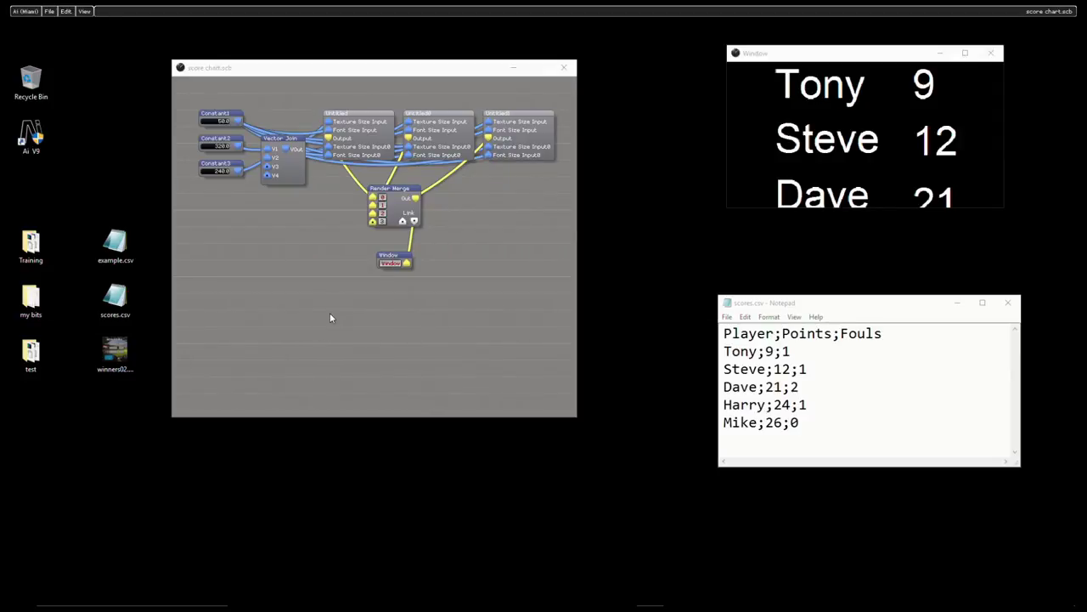
pyautogui.doubleClick(119, 350)
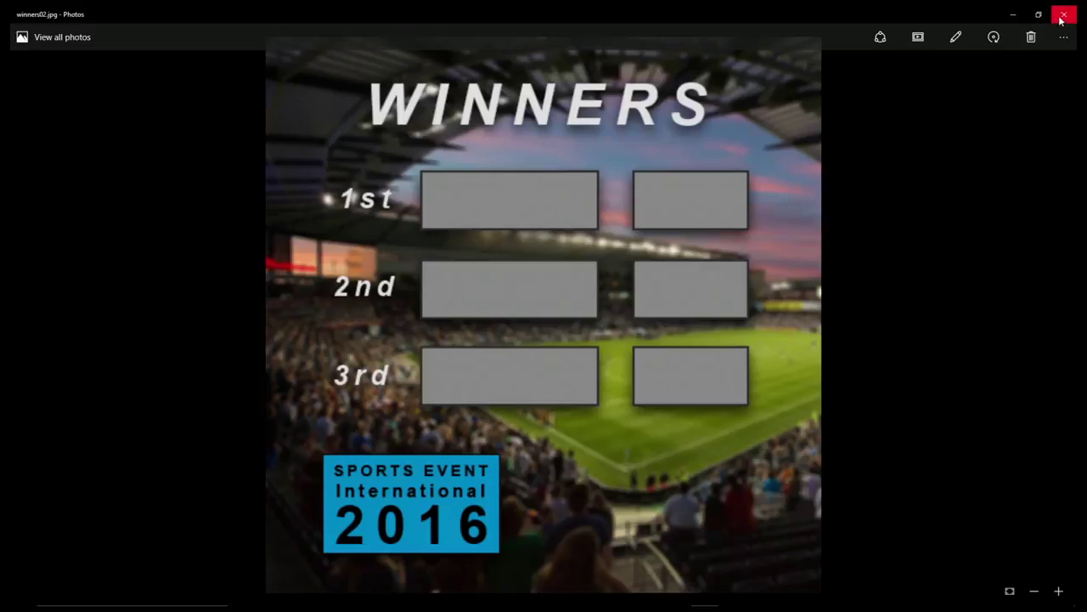
# Step: Add a Texture module loaded with the winners02 image from the Desktop
pyautogui.click(1062, 14)
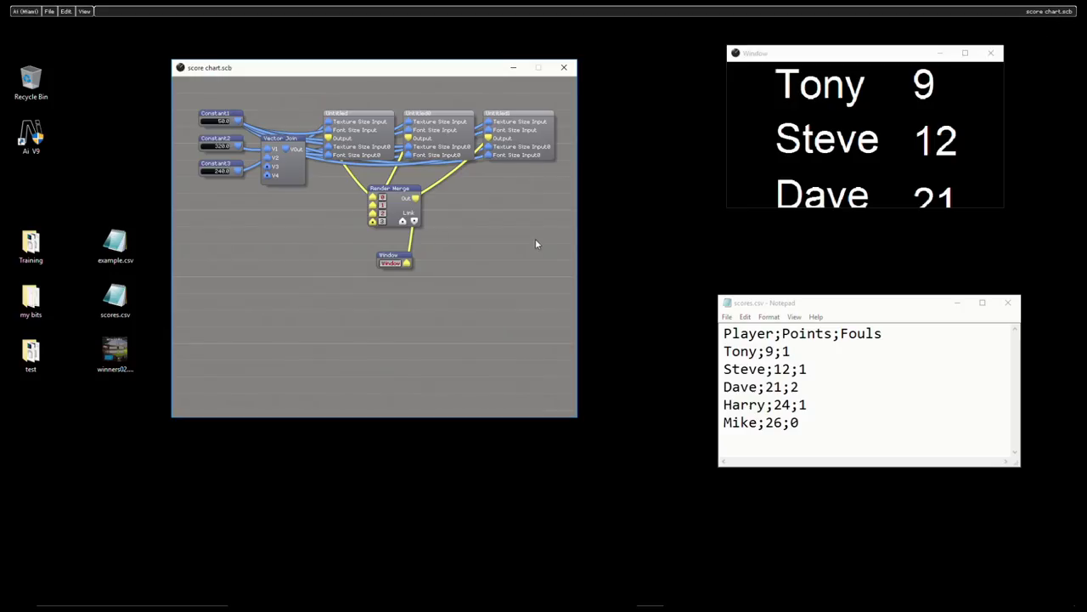
pyautogui.rightClick(341, 291)
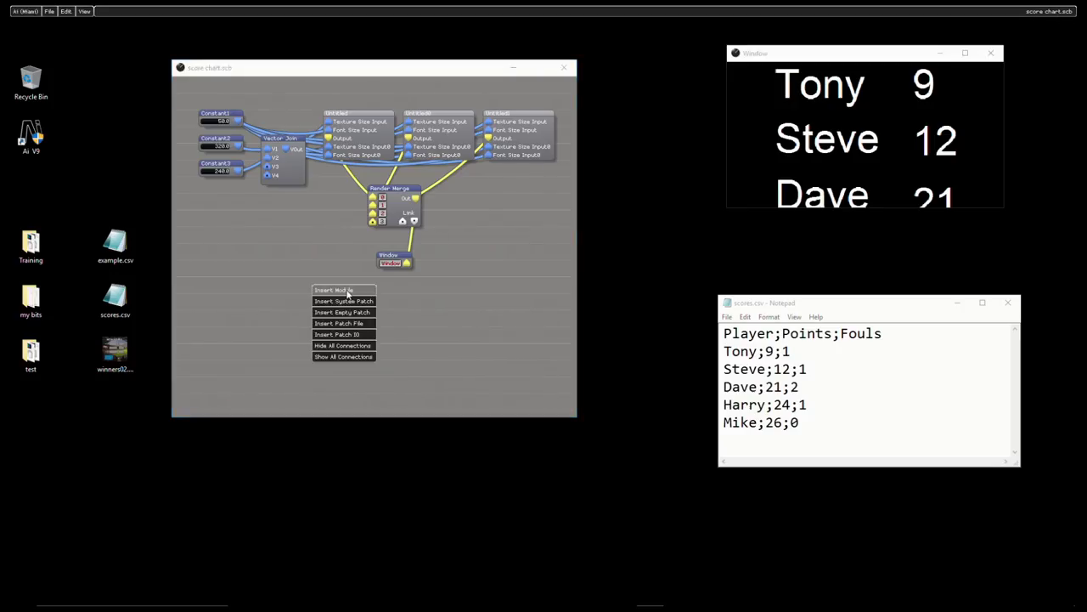
pyautogui.click(346, 290)
pyautogui.moveTo(340, 422)
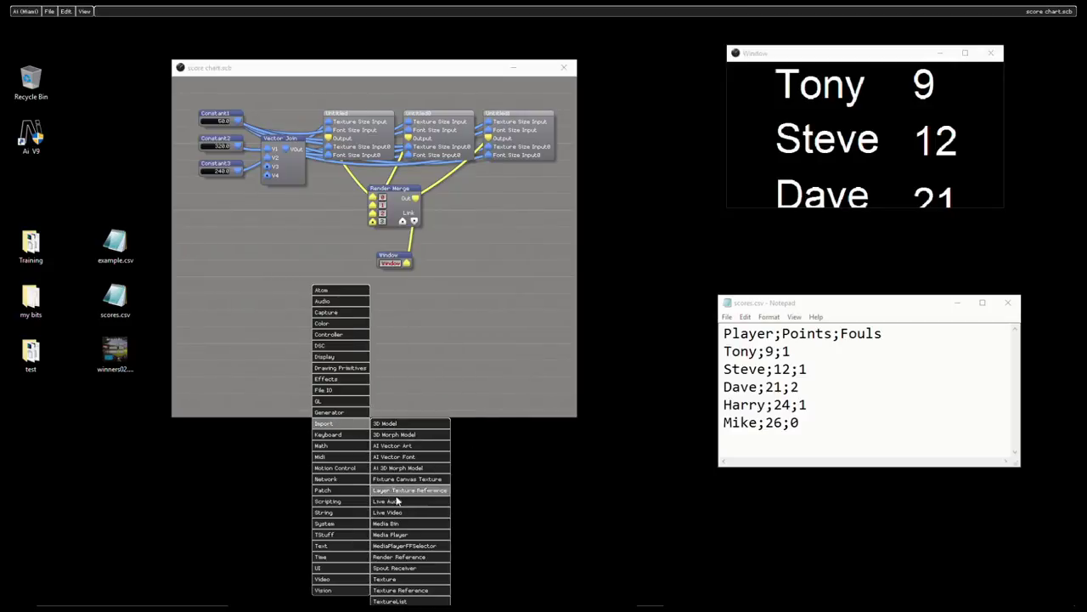
pyautogui.click(386, 578)
pyautogui.click(270, 246)
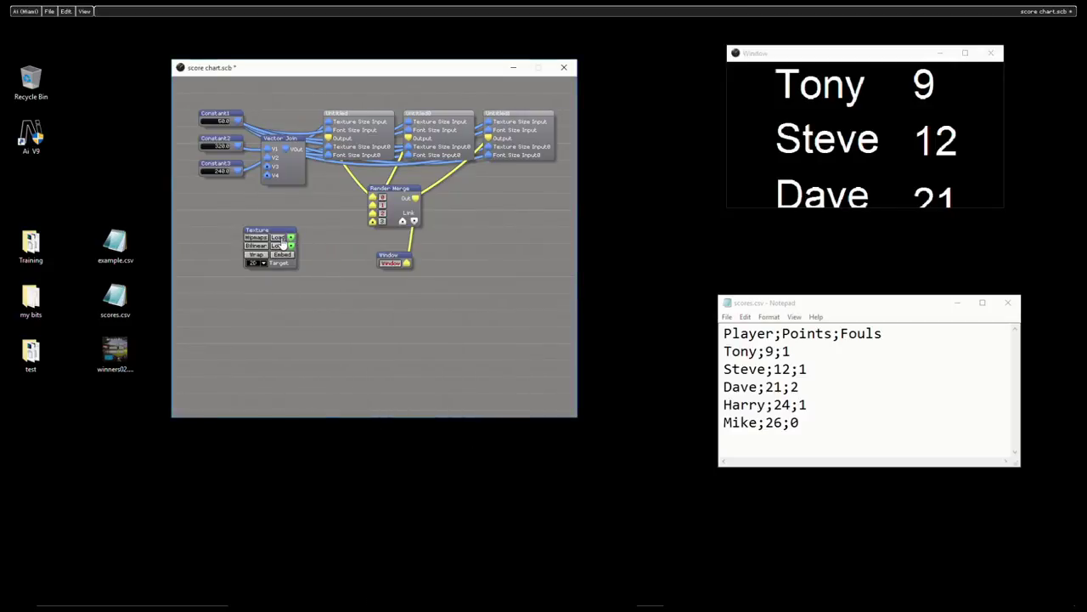
pyautogui.click(280, 240)
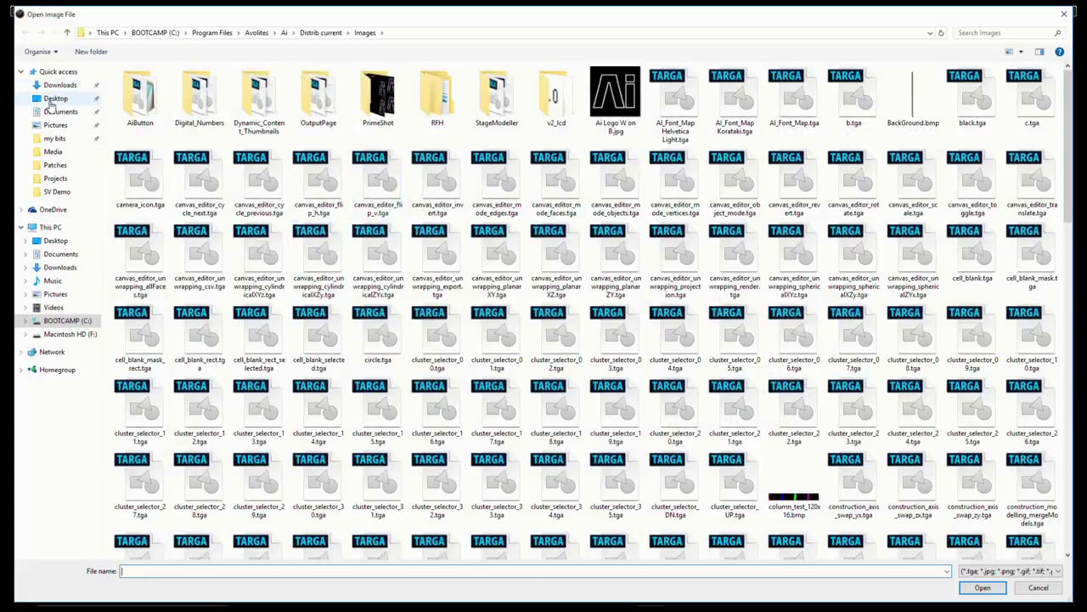
pyautogui.click(55, 99)
pyautogui.doubleClick(257, 90)
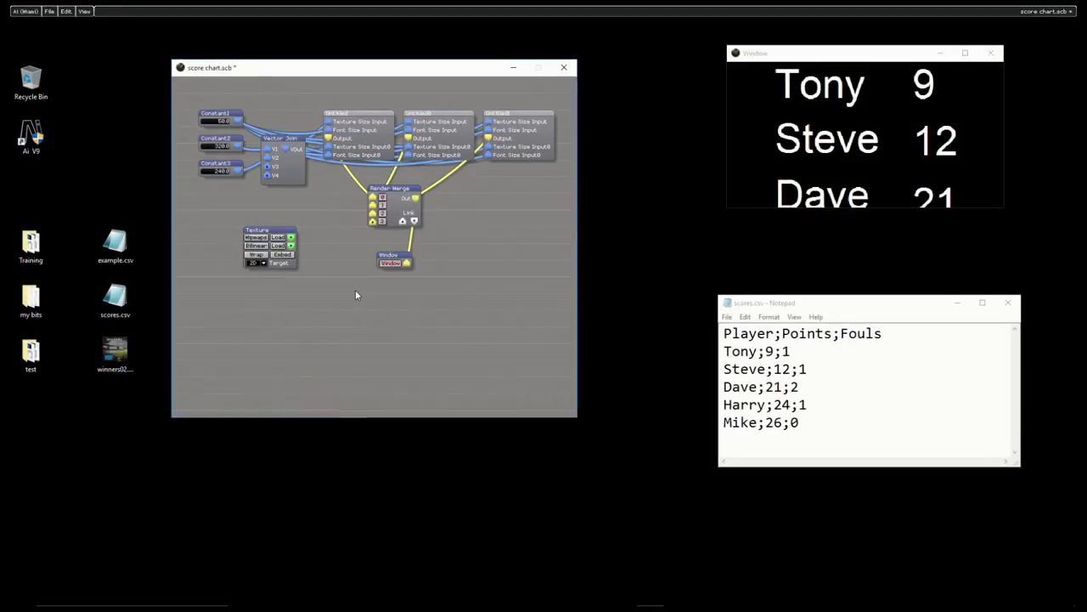
# Step: Add a Rectangle beside it, feed Texture into it, and link it to Render Merge
pyautogui.rightClick(527, 207)
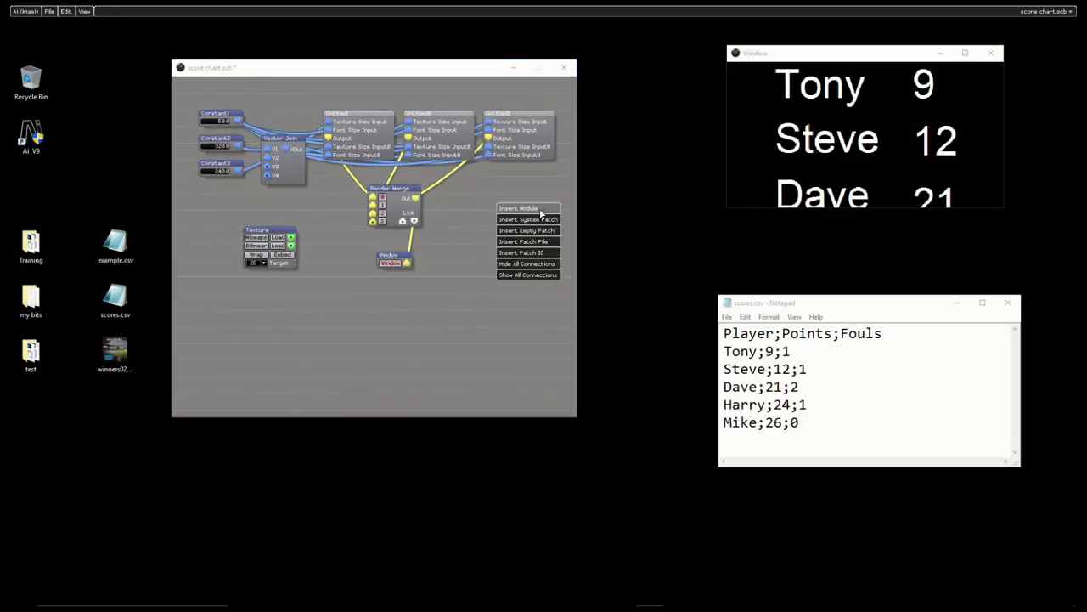
pyautogui.click(540, 210)
pyautogui.moveTo(539, 332)
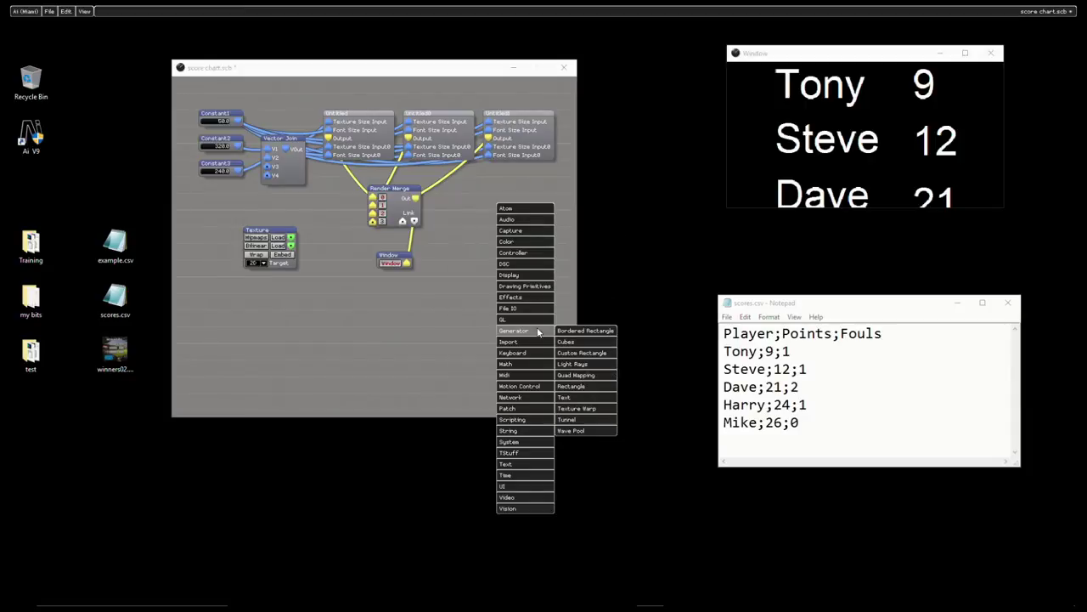
pyautogui.click(578, 386)
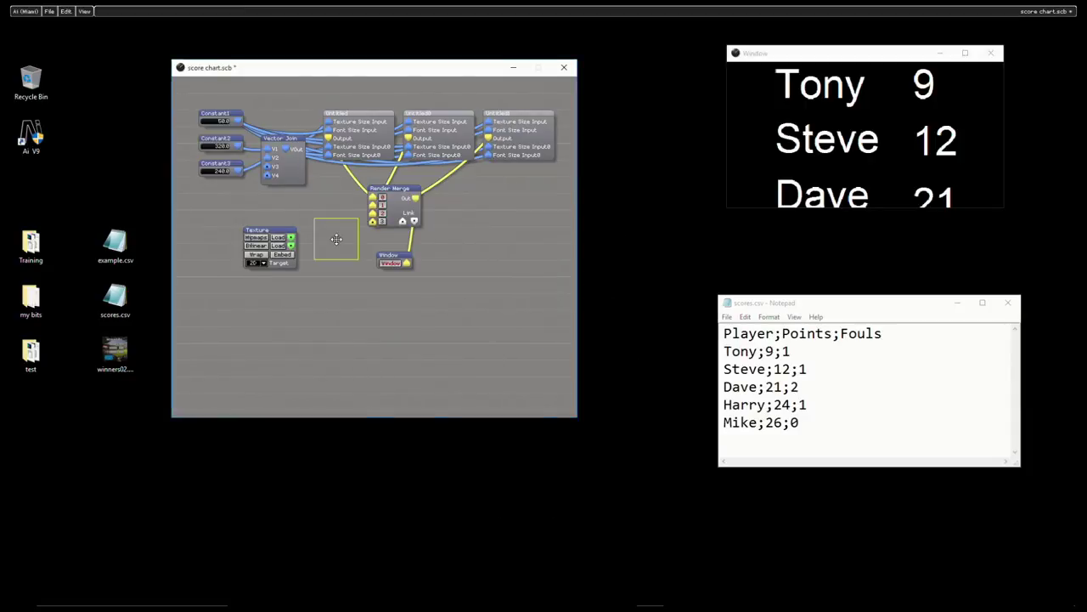
pyautogui.click(328, 246)
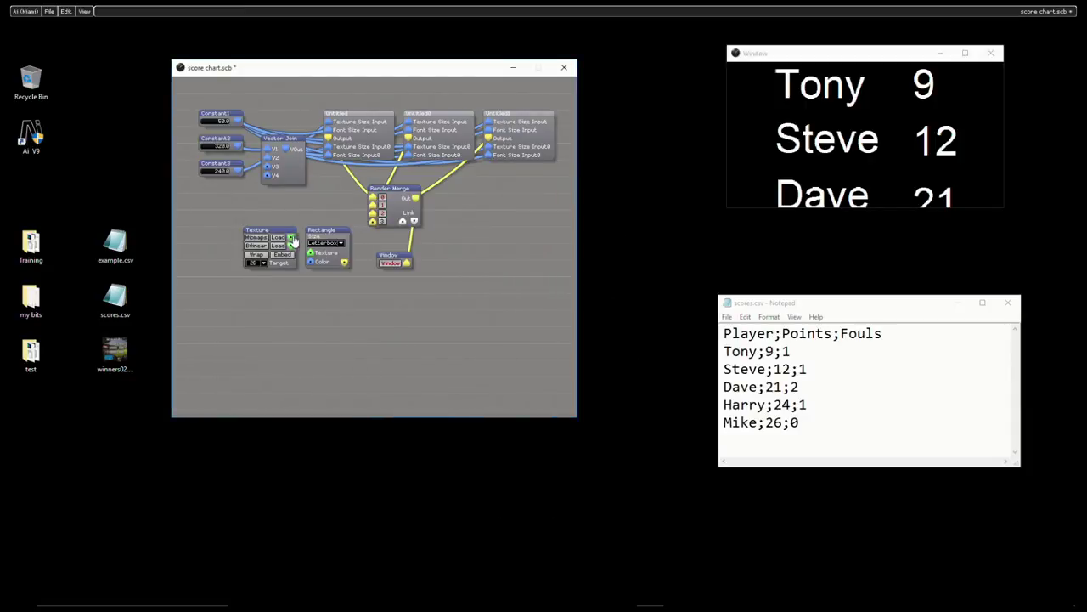
pyautogui.moveTo(292, 242); pyautogui.dragTo(376, 225)
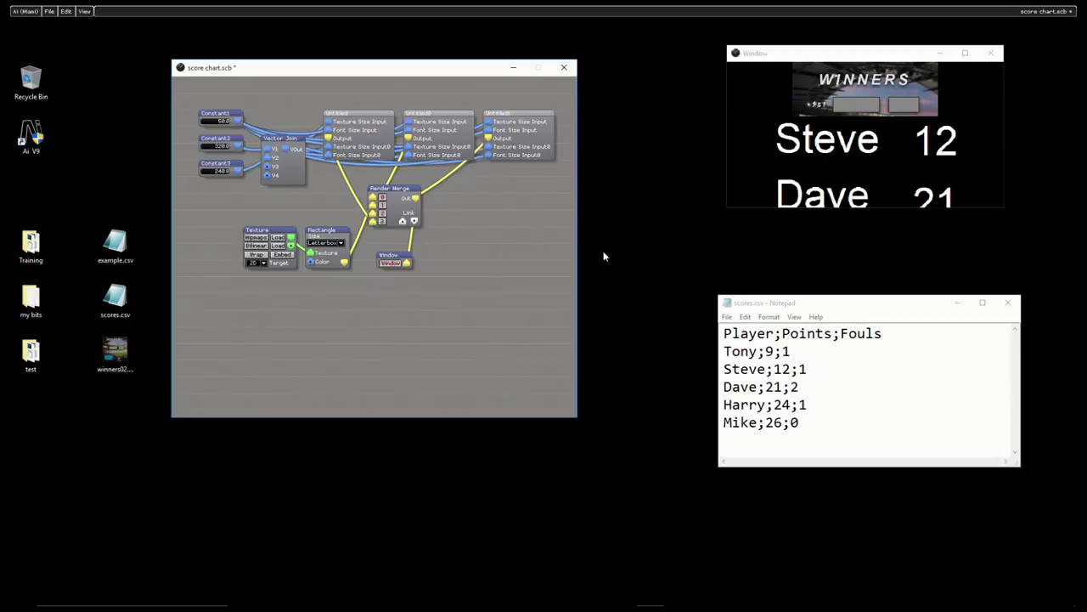
pyautogui.click(383, 222)
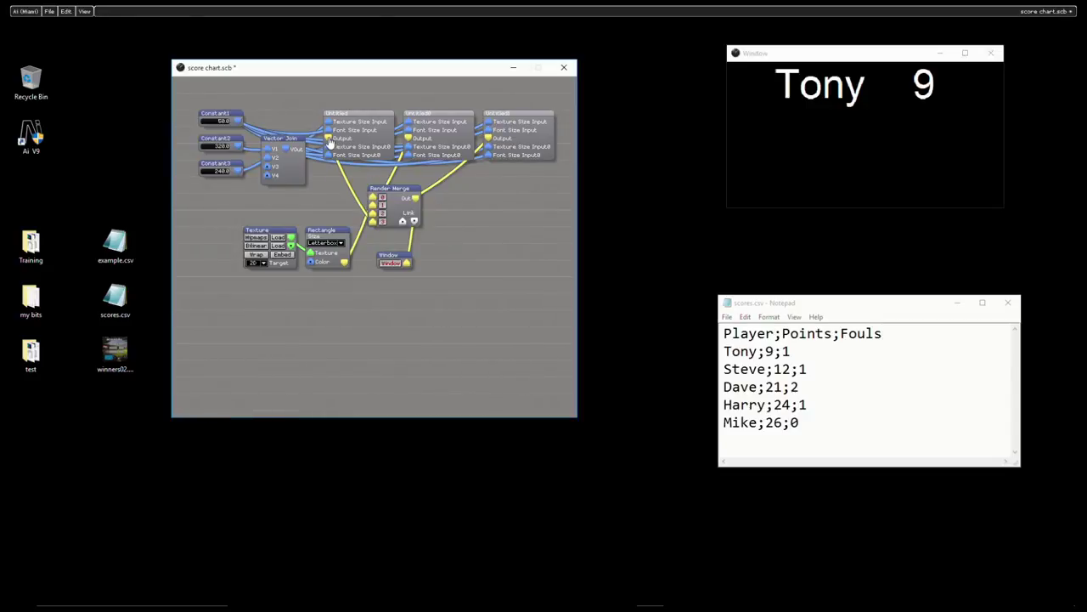
# Step: Reconnect Untitled1's output to Render Merge input 3, select Texture and Rectangle, and enlarge the patch window
pyautogui.moveTo(329, 138); pyautogui.dragTo(375, 210)
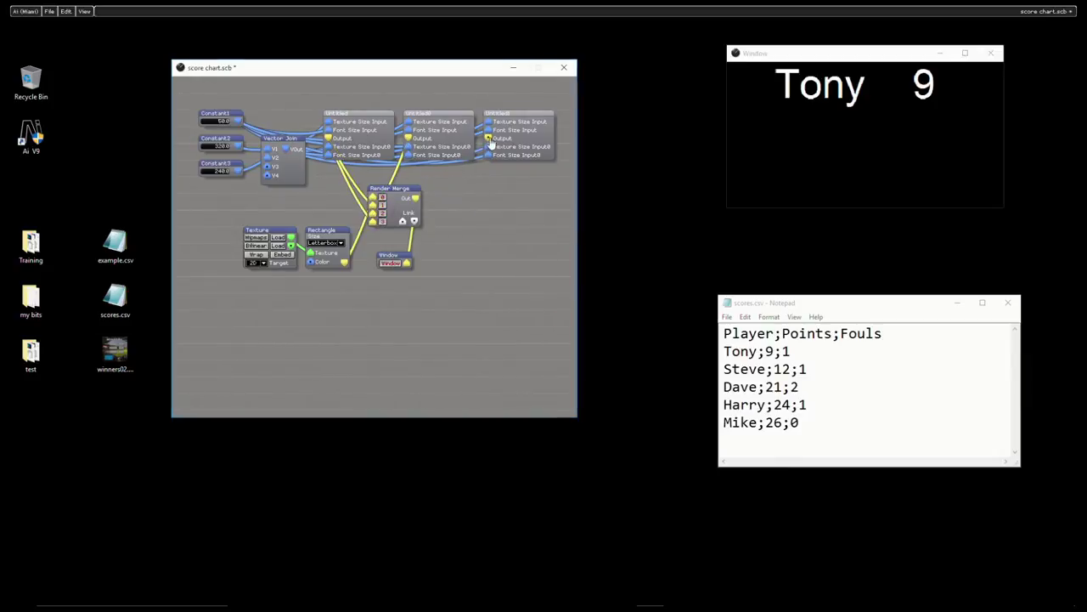
pyautogui.moveTo(487, 138); pyautogui.dragTo(374, 223)
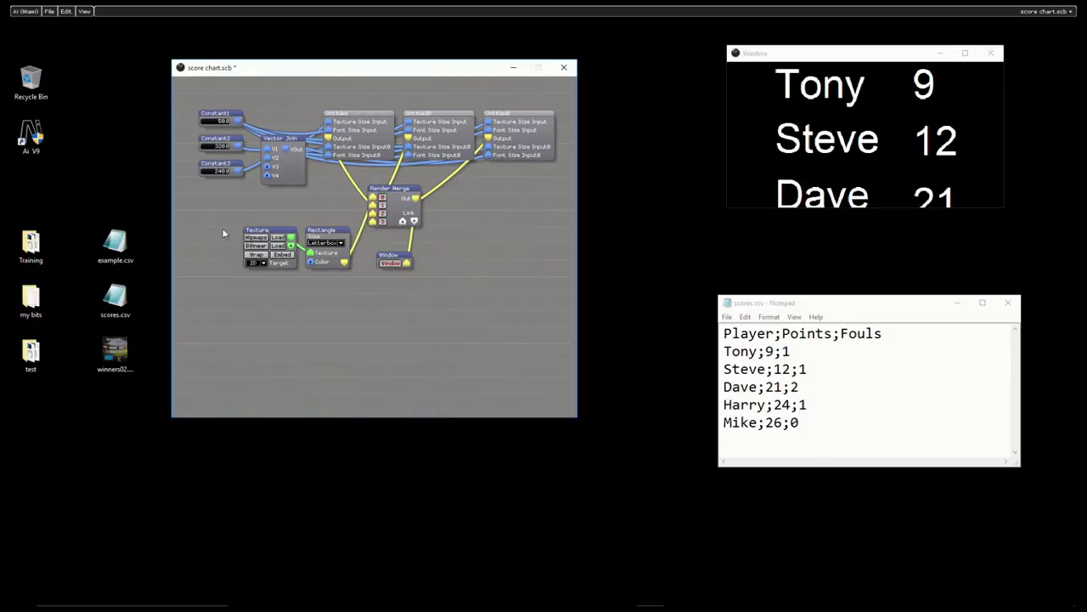
pyautogui.moveTo(219, 217); pyautogui.dragTo(342, 304)
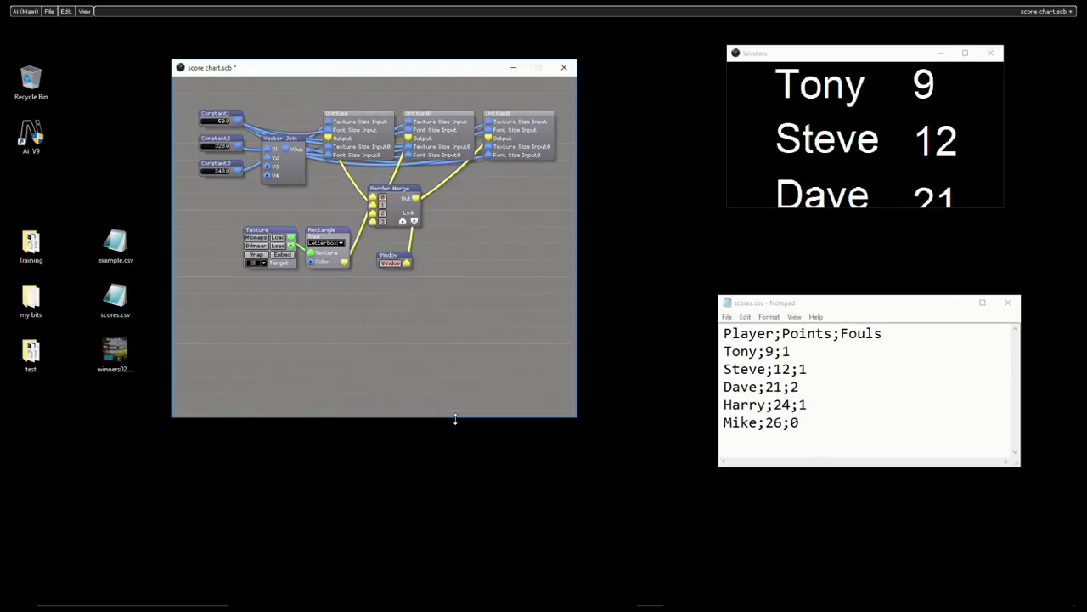
pyautogui.moveTo(454, 418); pyautogui.dragTo(459, 508)
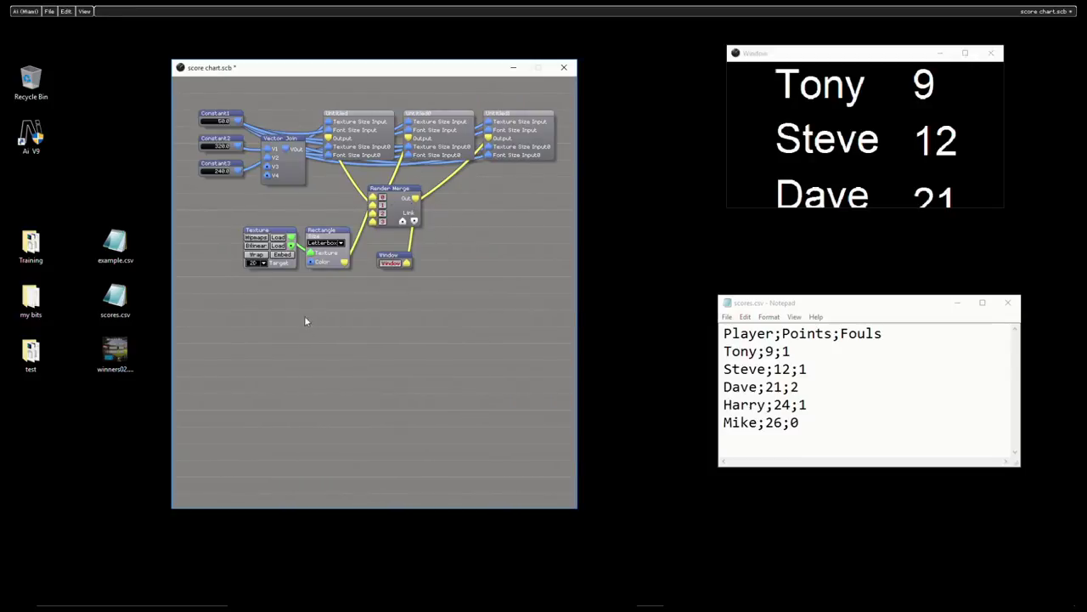
# Step: Add a second Render Merge and move the Rectangle's connection into it
pyautogui.rightClick(426, 363)
pyautogui.click(429, 336)
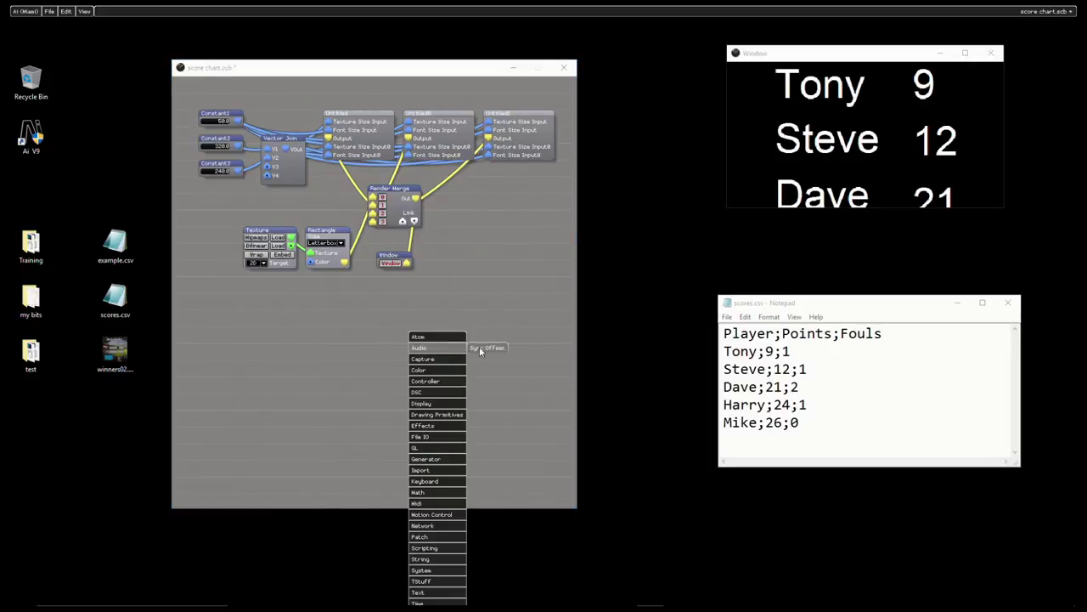
pyautogui.moveTo(441, 442)
pyautogui.click(520, 502)
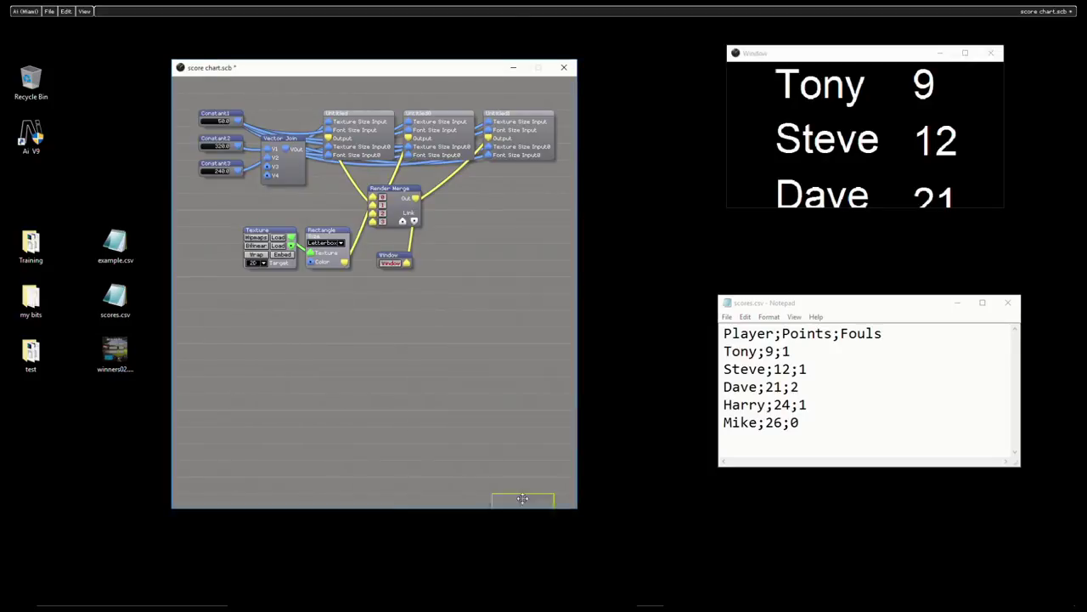
pyautogui.click(435, 361)
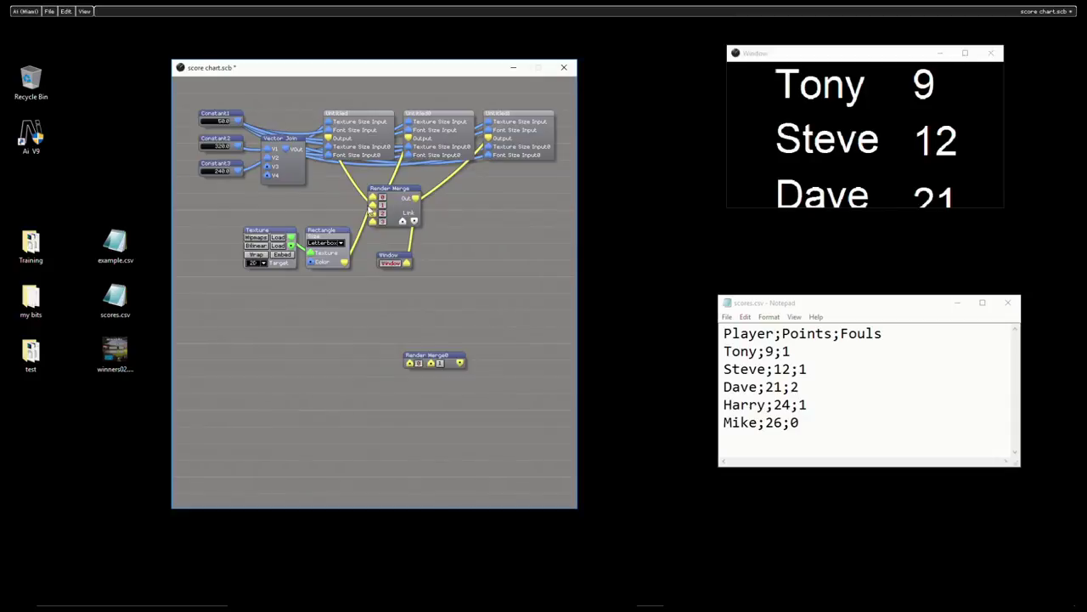
pyautogui.rightClick(374, 199)
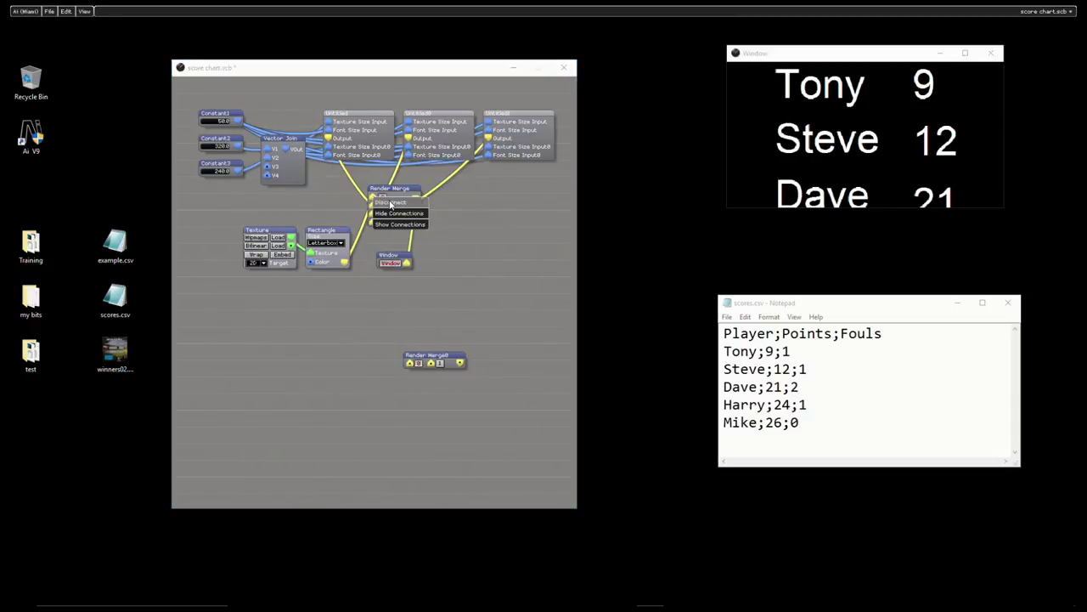
pyautogui.click(384, 203)
pyautogui.moveTo(345, 262); pyautogui.dragTo(409, 366)
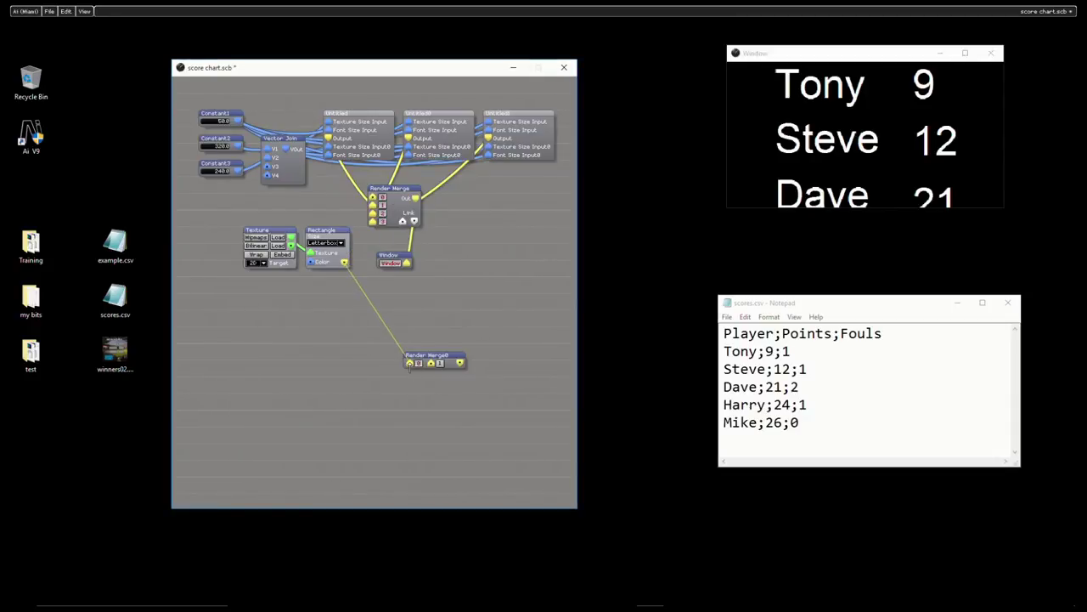
# Step: Insert a BlendMode between the text Render Merge and Render Merge0, then feed Render Merge0 to Window
pyautogui.rightClick(468, 246)
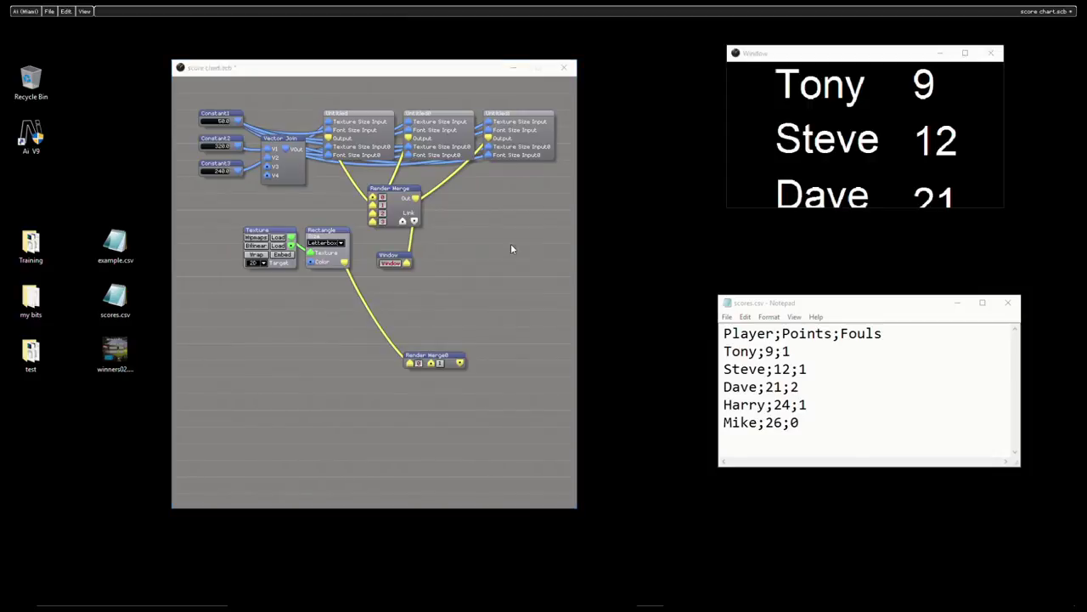
pyautogui.click(514, 248)
pyautogui.moveTo(516, 363)
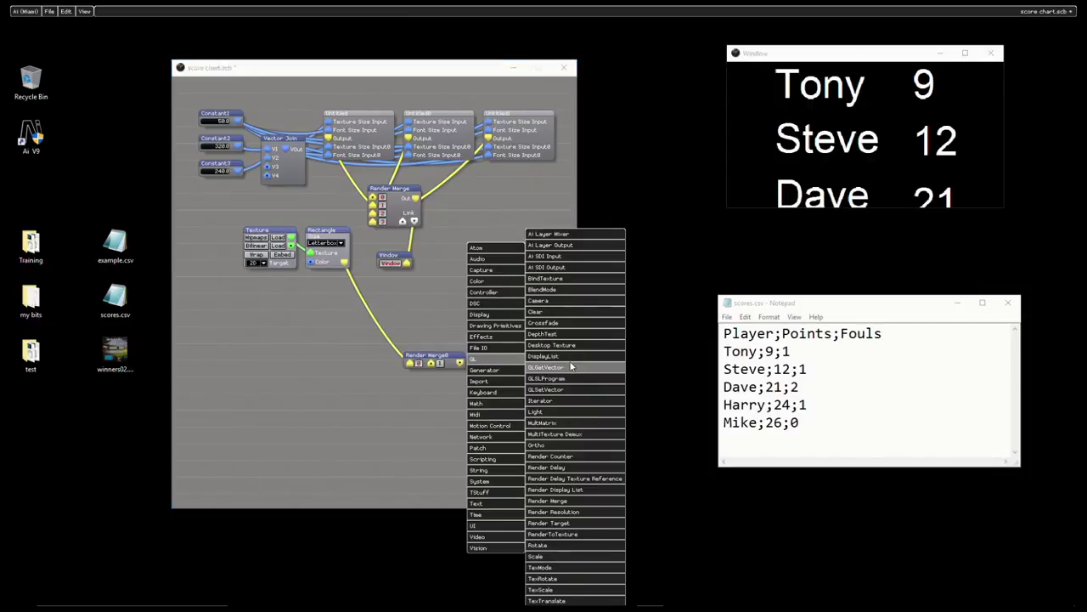
pyautogui.click(568, 291)
pyautogui.click(463, 311)
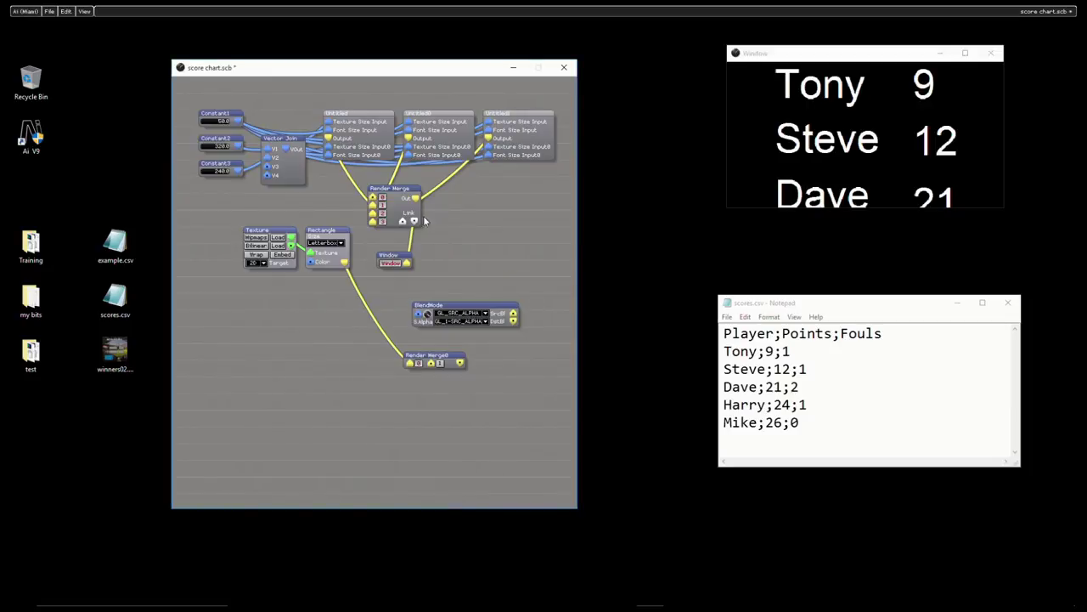
pyautogui.moveTo(416, 206); pyautogui.dragTo(431, 366)
pyautogui.moveTo(406, 262); pyautogui.dragTo(463, 363)
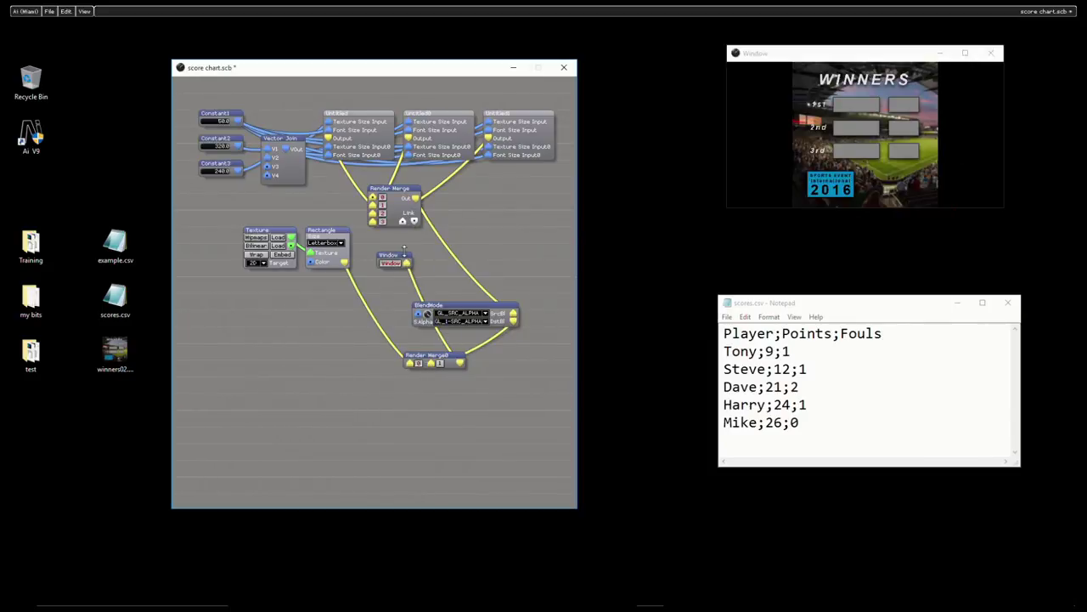
pyautogui.moveTo(406, 255); pyautogui.dragTo(433, 397)
pyautogui.click(441, 364)
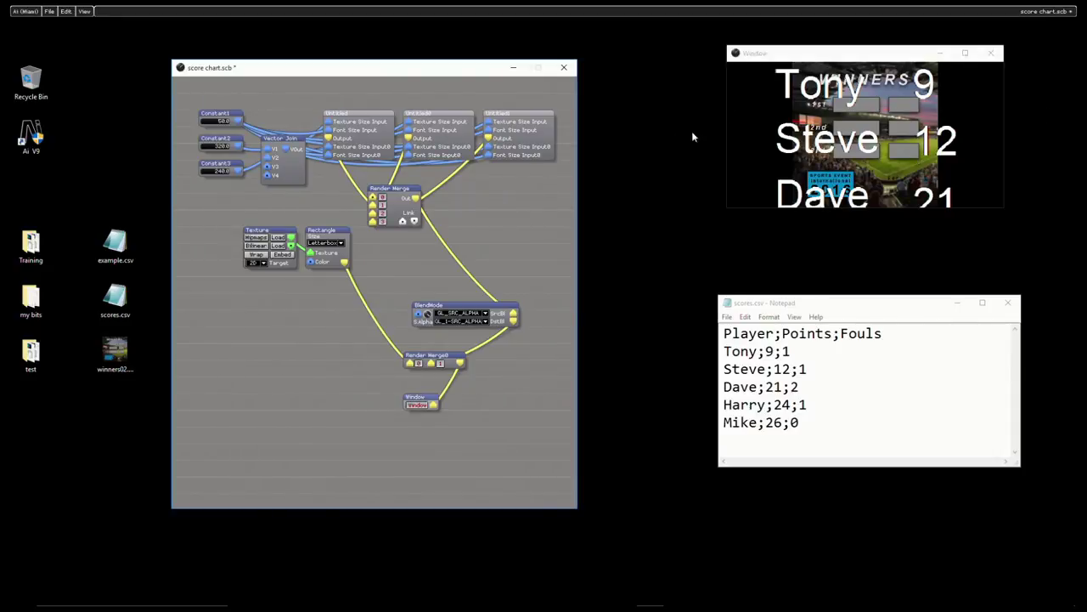
# Step: Widen and heighten the output preview, and shift the score chart.scb editor left beside it
pyautogui.moveTo(724, 130); pyautogui.dragTo(338, 127)
pyautogui.moveTo(486, 209); pyautogui.dragTo(523, 410)
pyautogui.moveTo(304, 68); pyautogui.dragTo(186, 86)
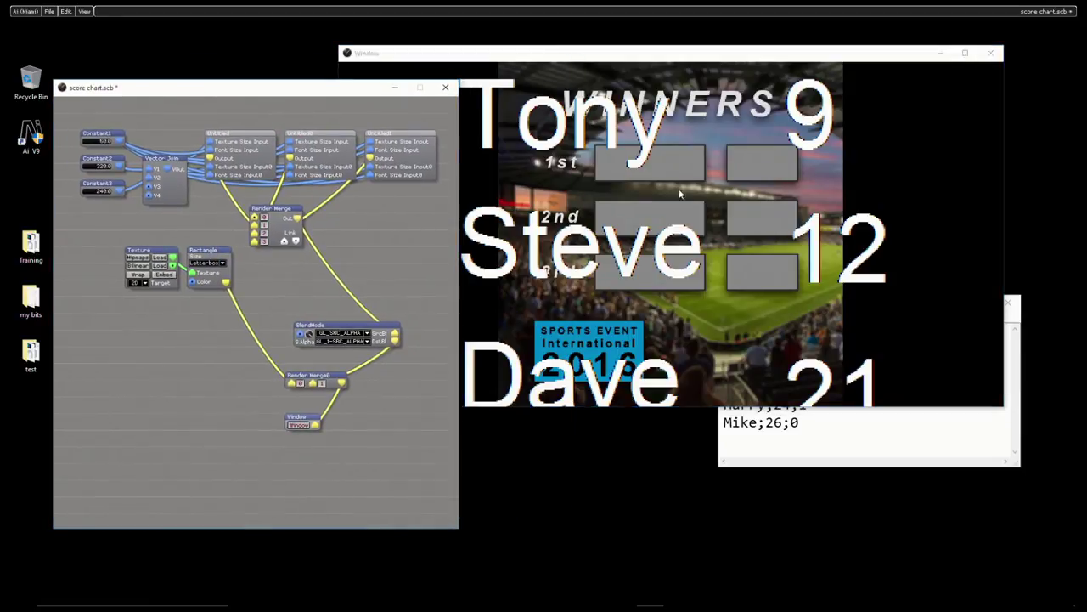
# Step: Inspect the first Untitled text sub-patch in a widened window, then close it
pyautogui.doubleClick(266, 158)
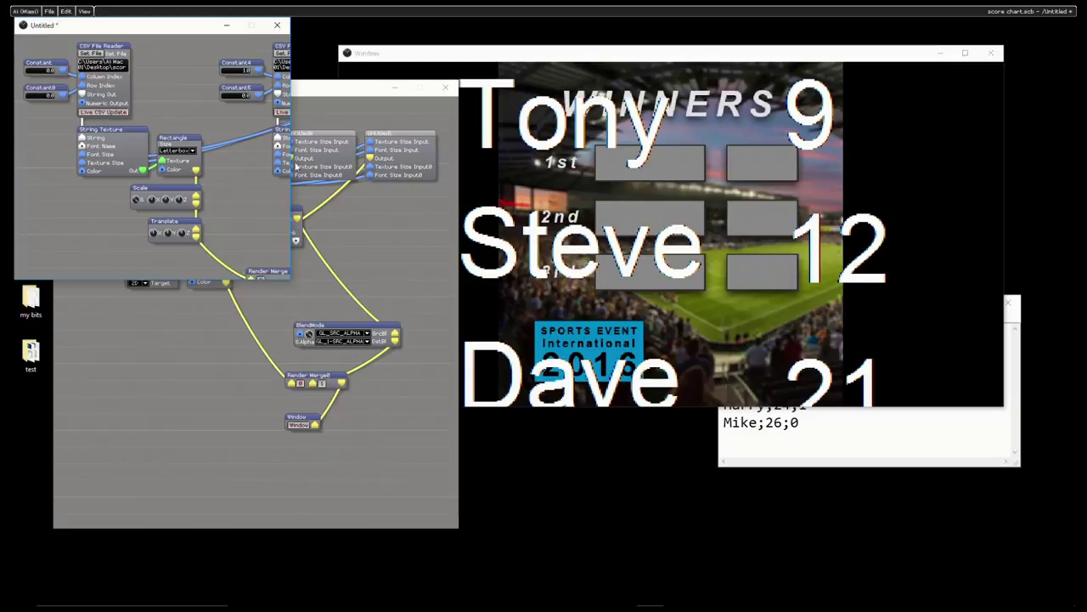
pyautogui.click(296, 174)
pyautogui.moveTo(290, 218); pyautogui.dragTo(562, 210)
pyautogui.moveTo(377, 29); pyautogui.dragTo(508, 325)
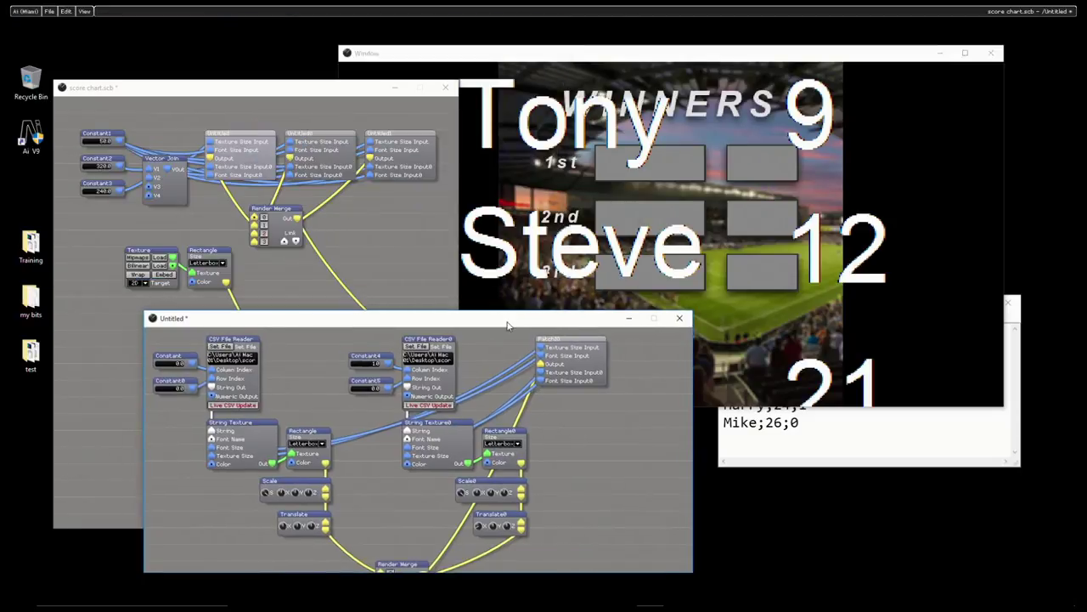
pyautogui.click(680, 318)
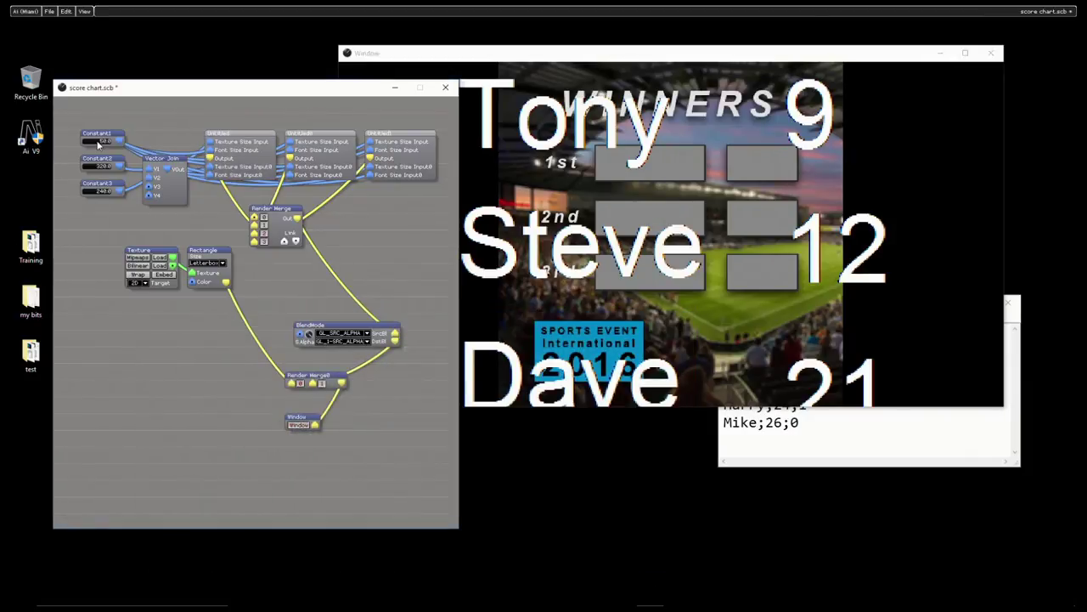
# Step: Lower the Constant1 font size so the names and scores render smaller
pyautogui.scroll(-3, 107, 143)
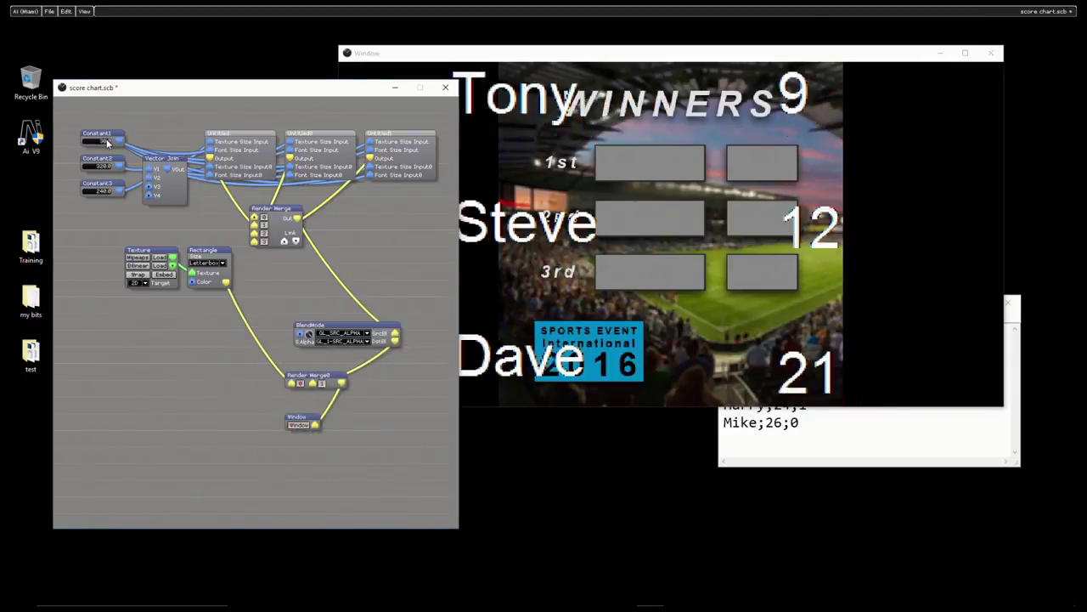
pyautogui.scroll(-2, 107, 142)
pyautogui.scroll(1, 107, 143)
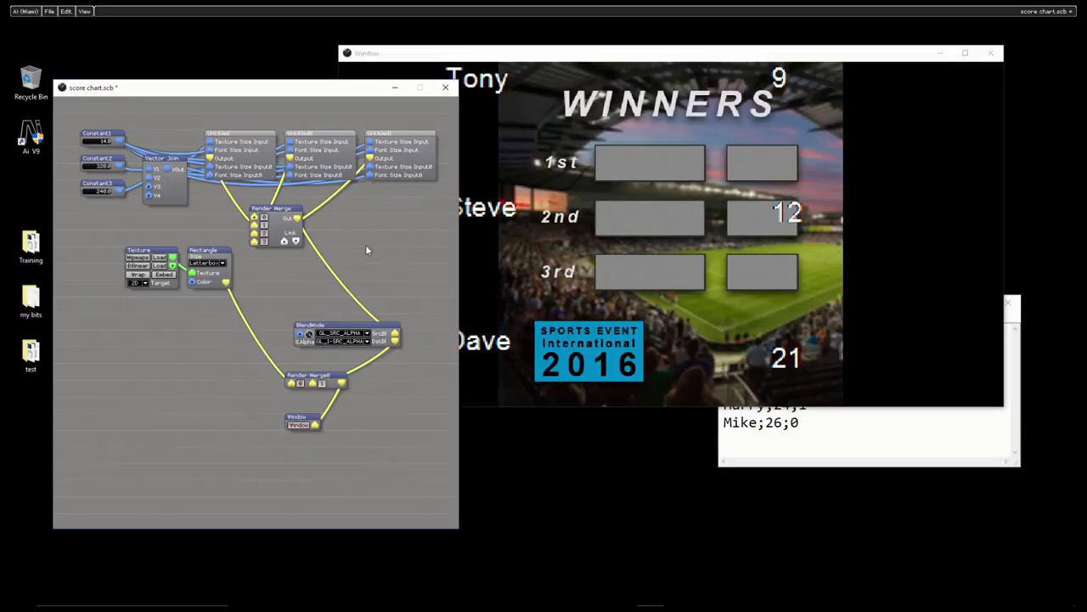
# Step: Adjust the Untitled sub-patch's Translate knobs to put Tony and 9 in the 1st-place boxes
pyautogui.doubleClick(268, 158)
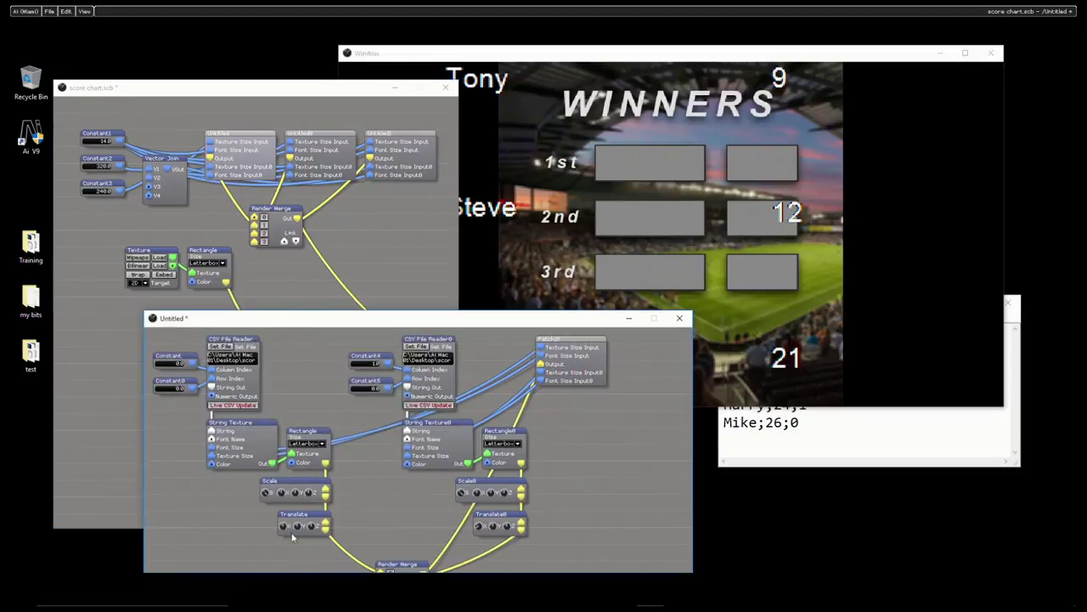
pyautogui.moveTo(297, 530); pyautogui.dragTo(149, 505)
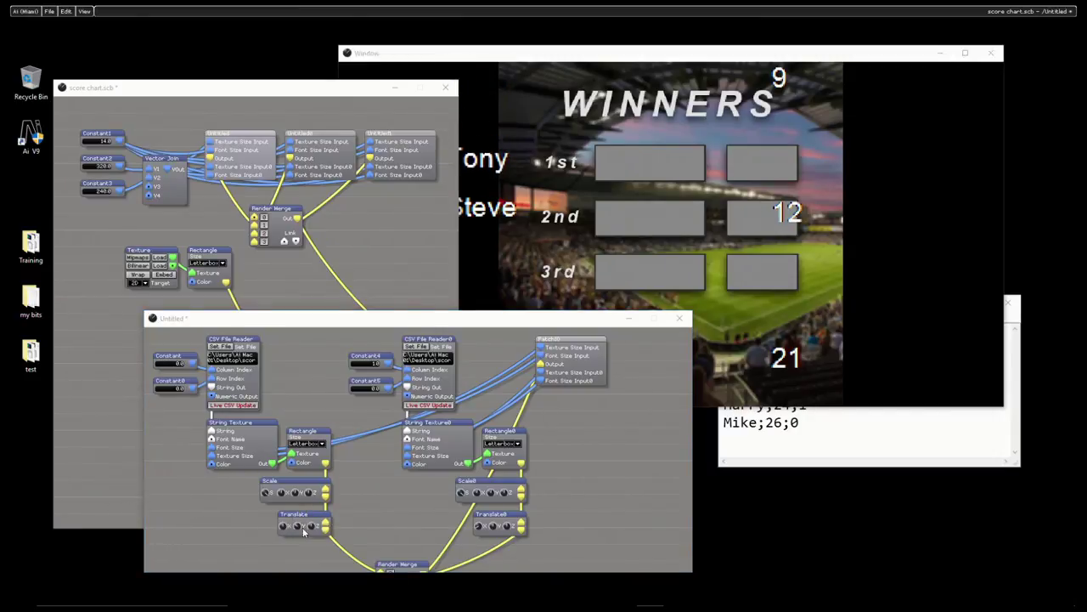
pyautogui.moveTo(284, 526); pyautogui.dragTo(659, 523)
pyautogui.moveTo(297, 528); pyautogui.dragTo(376, 527)
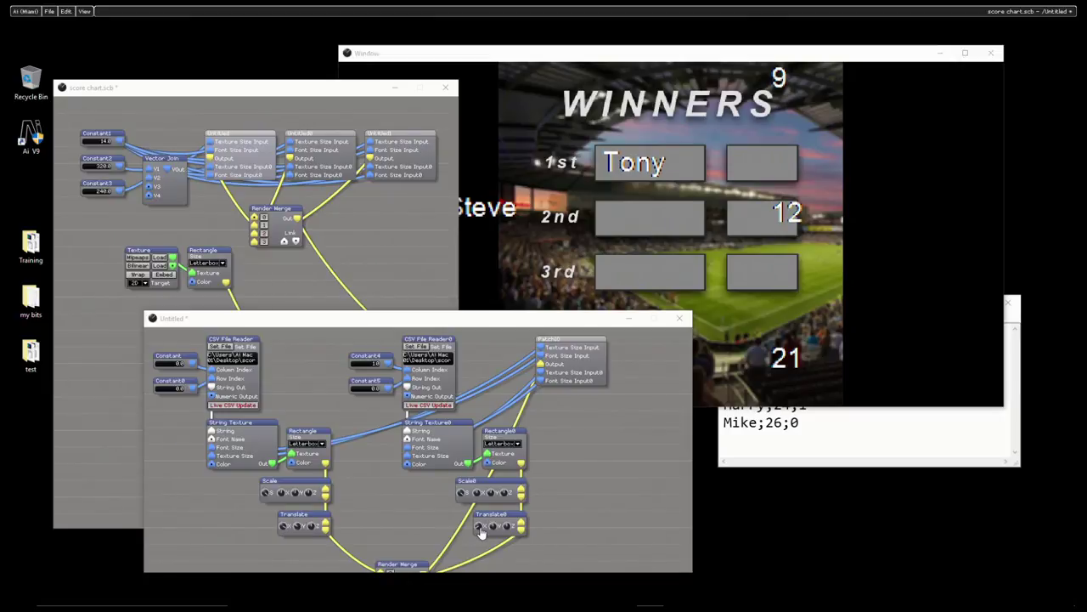
pyautogui.moveTo(482, 532); pyautogui.dragTo(456, 533)
# Step: Adjust Untitled0's Translate knobs to put Steve and 12 in the 2nd-place boxes
pyautogui.click(679, 318)
pyautogui.doubleClick(343, 155)
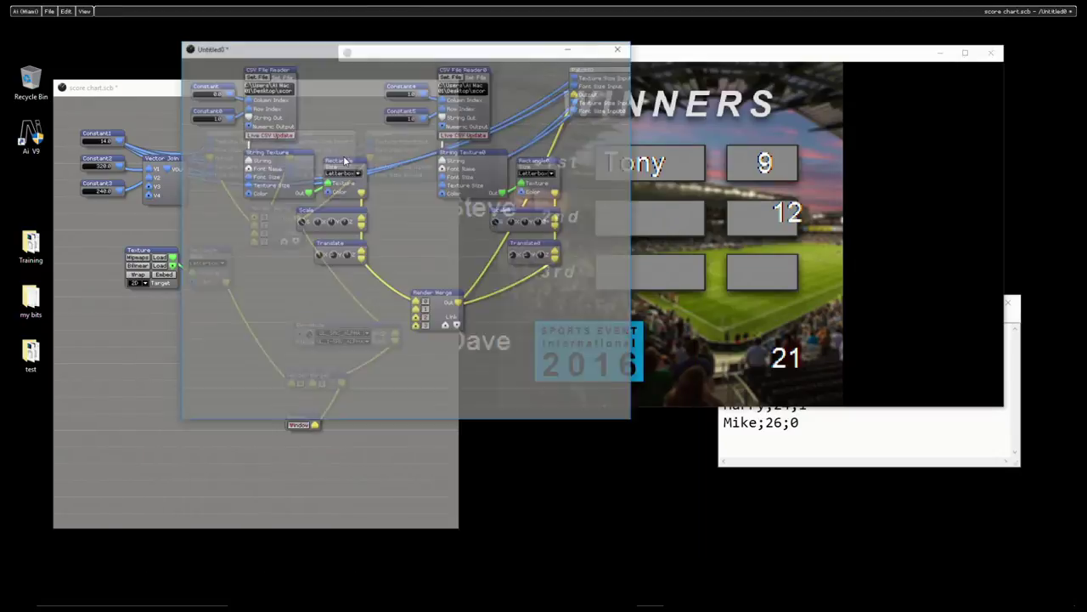
pyautogui.moveTo(354, 55); pyautogui.dragTo(219, 207)
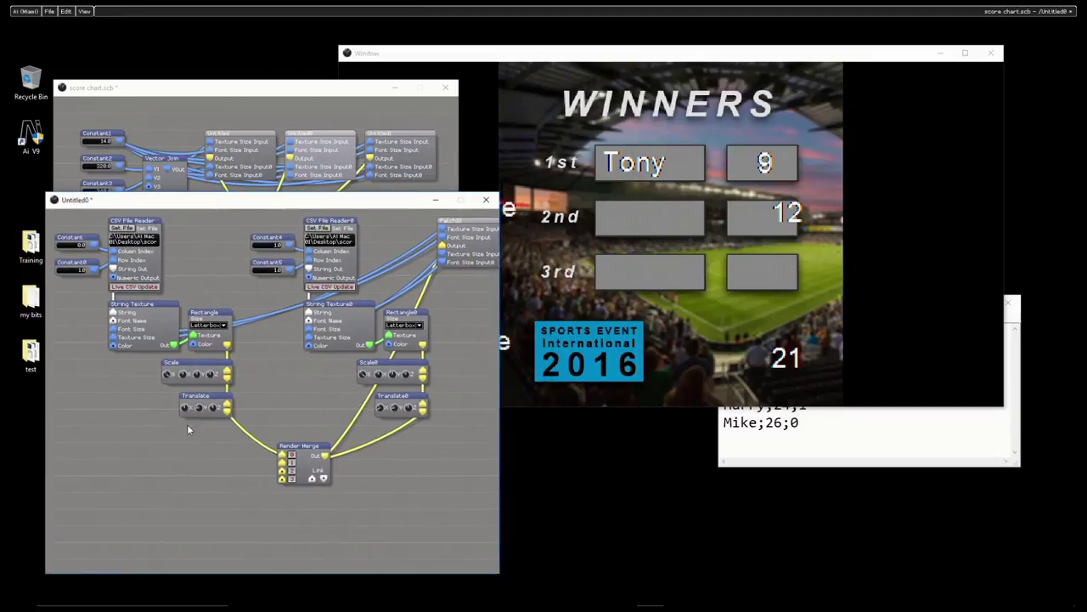
pyautogui.moveTo(186, 414); pyautogui.dragTo(496, 411)
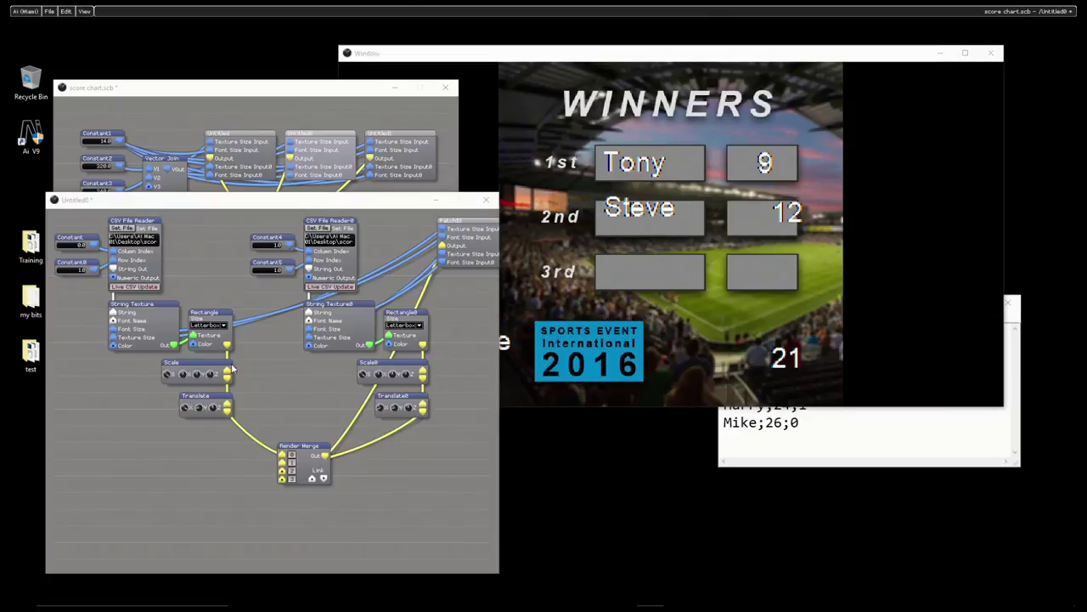
pyautogui.moveTo(201, 414); pyautogui.dragTo(170, 416)
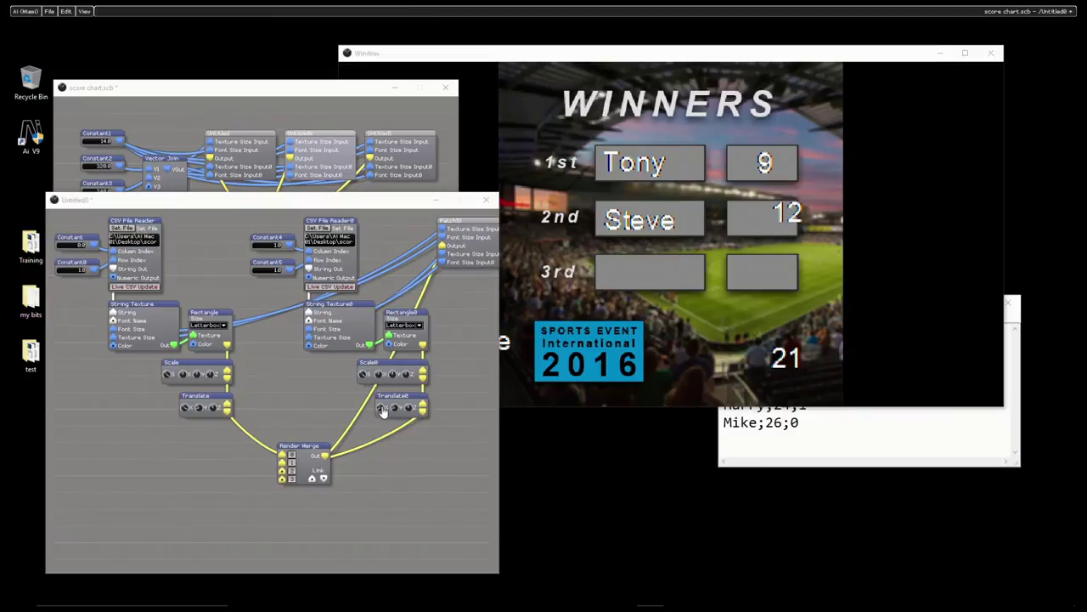
pyautogui.moveTo(382, 411)
pyautogui.mouseDown()
pyautogui.moveTo(434, 412)
pyautogui.moveTo(339, 420)
pyautogui.moveTo(408, 411)
pyautogui.moveTo(369, 408)
pyautogui.moveTo(392, 411)
pyautogui.mouseUp()
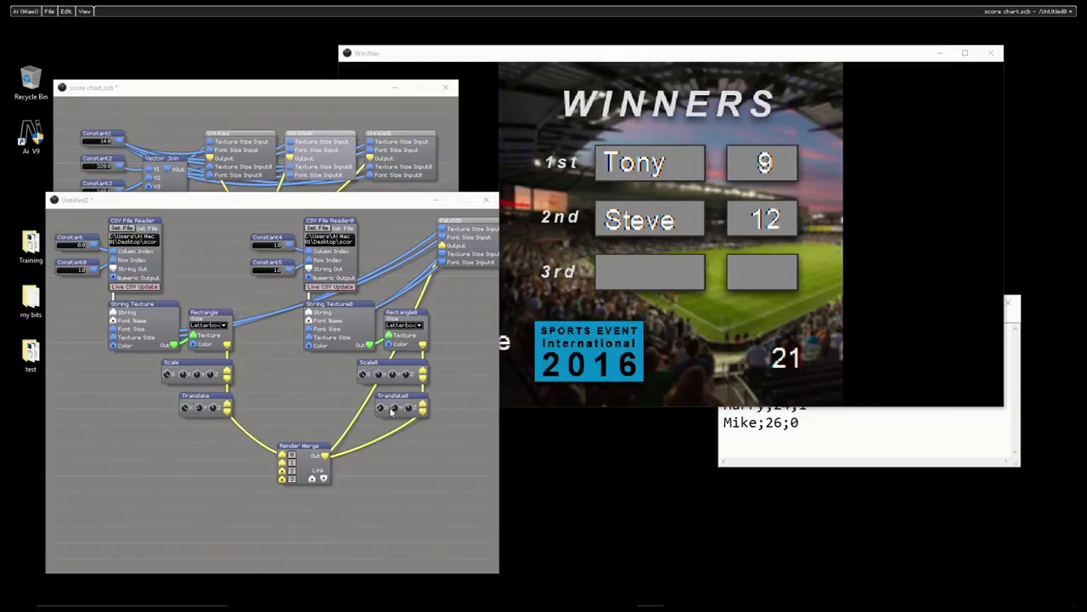
# Step: Adjust Untitled1's Translate knobs to put Dave and 21 in the 3rd-place boxes
pyautogui.click(486, 200)
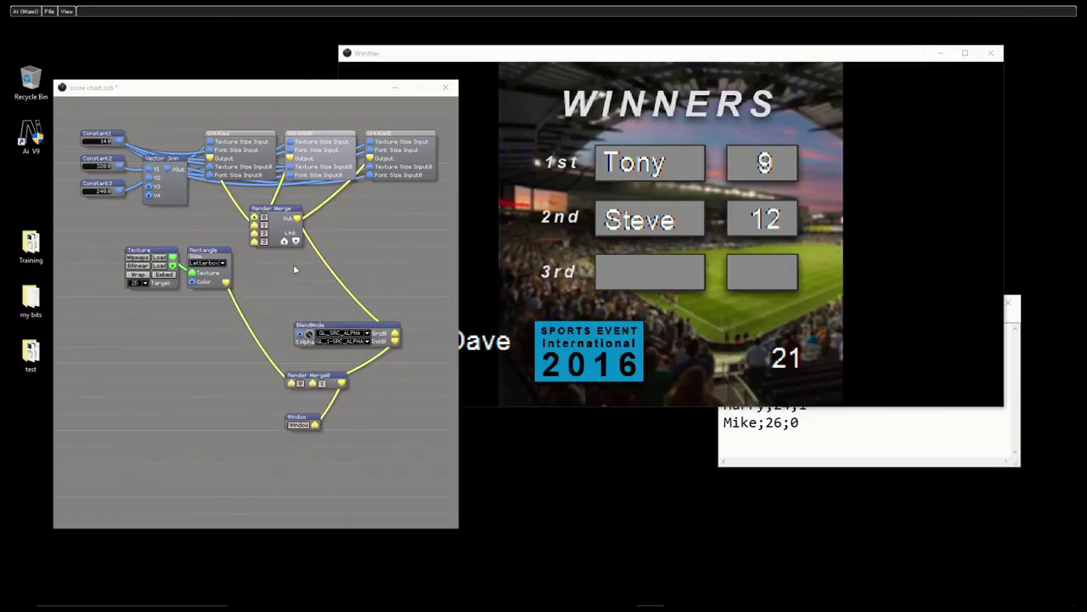
pyautogui.doubleClick(428, 153)
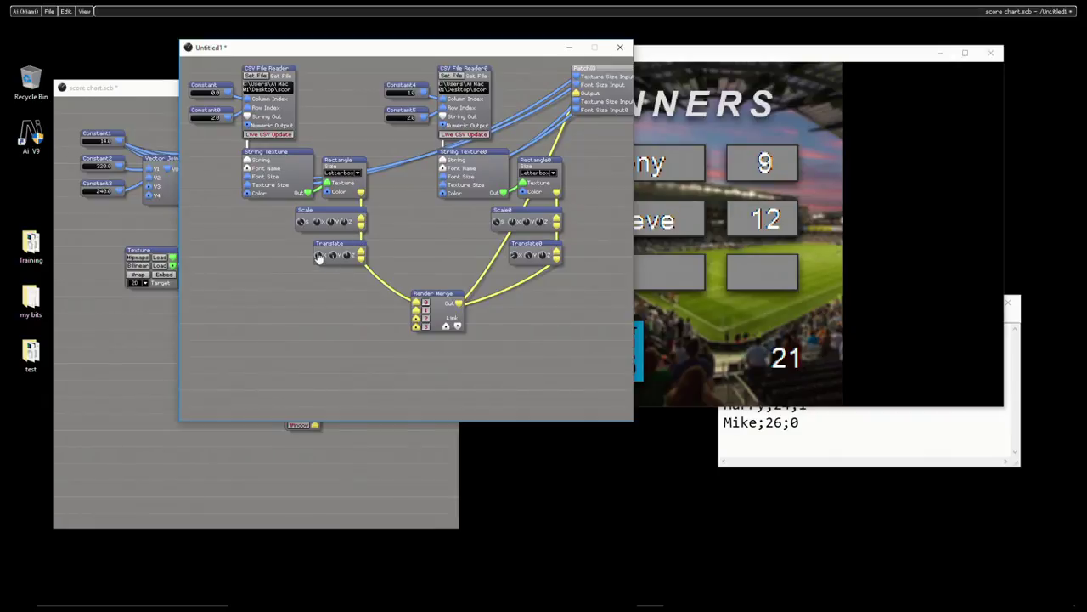
pyautogui.moveTo(319, 257); pyautogui.dragTo(315, 261)
pyautogui.moveTo(408, 42); pyautogui.dragTo(247, 67)
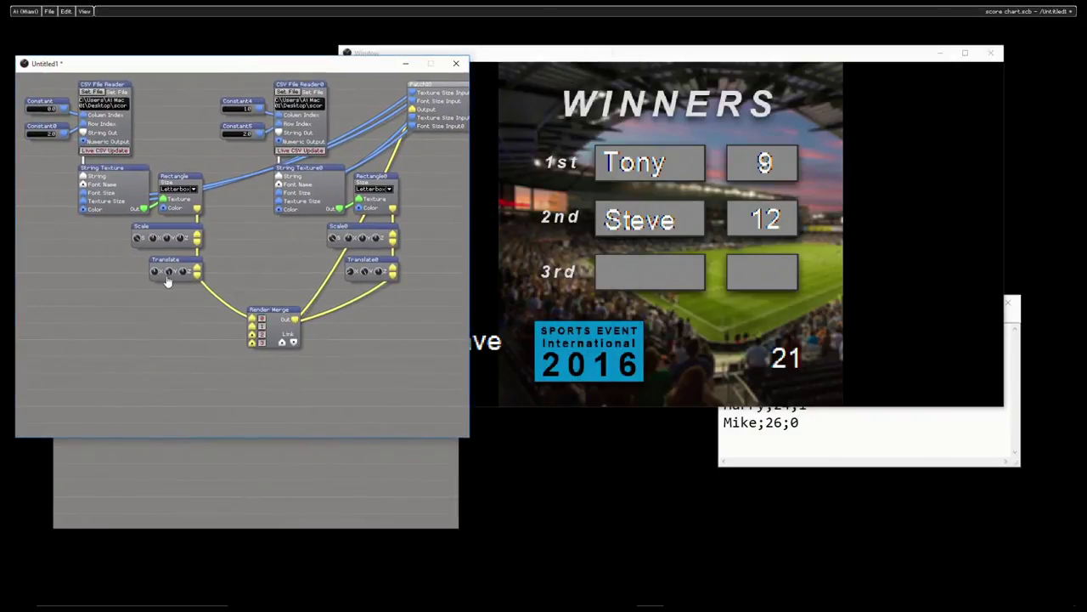
pyautogui.moveTo(155, 272); pyautogui.dragTo(480, 272)
pyautogui.moveTo(168, 272); pyautogui.dragTo(352, 278)
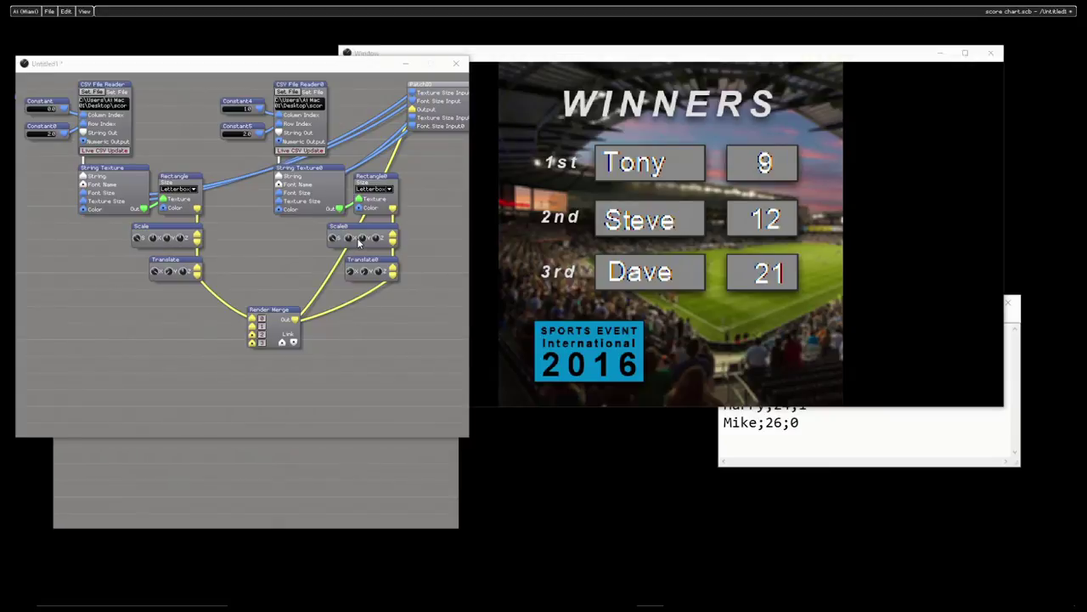
pyautogui.click(283, 257)
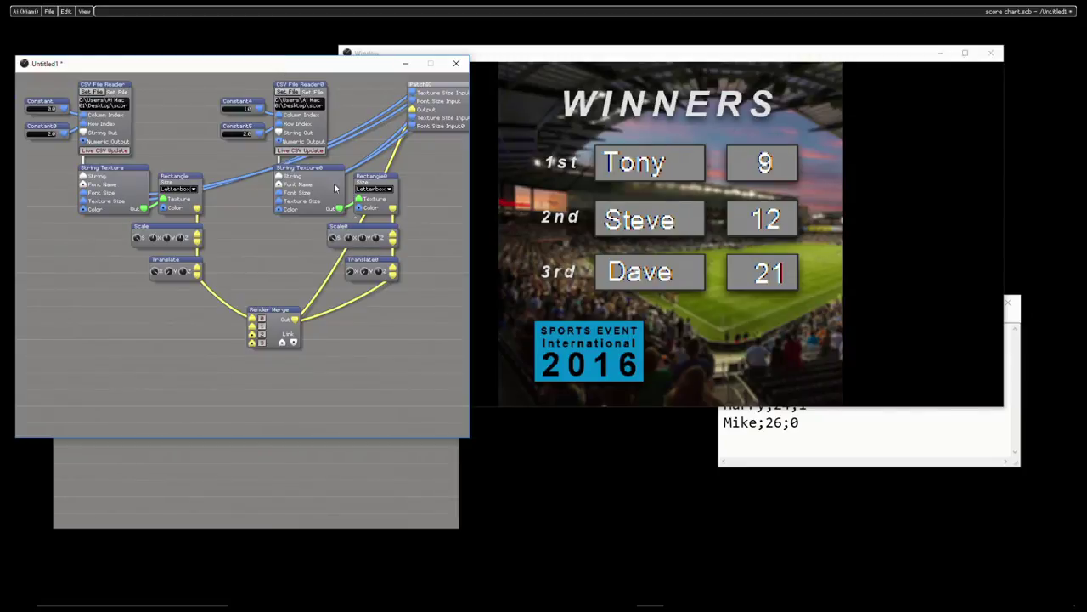
pyautogui.click(456, 63)
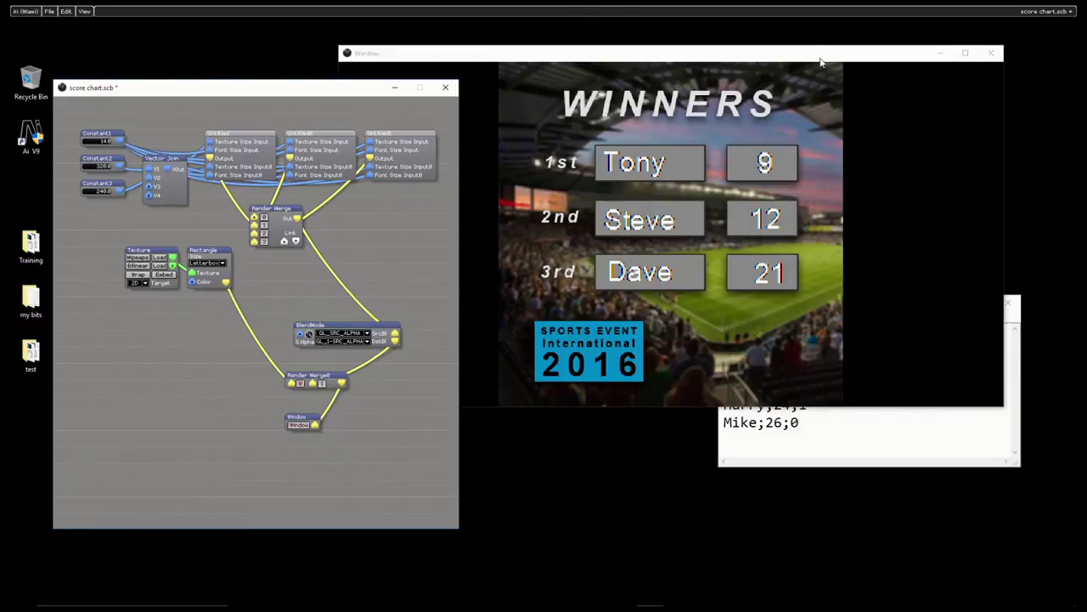
# Step: Shrink and move the WINNERS preview right, and reposition the scores text file below it
pyautogui.doubleClick(820, 202)
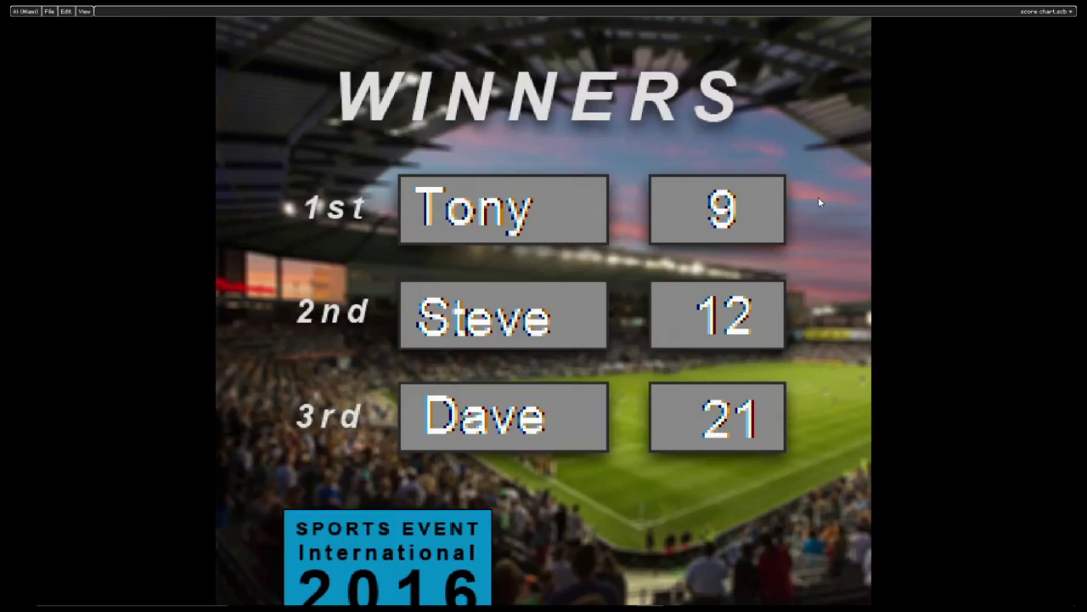
pyautogui.doubleClick(820, 203)
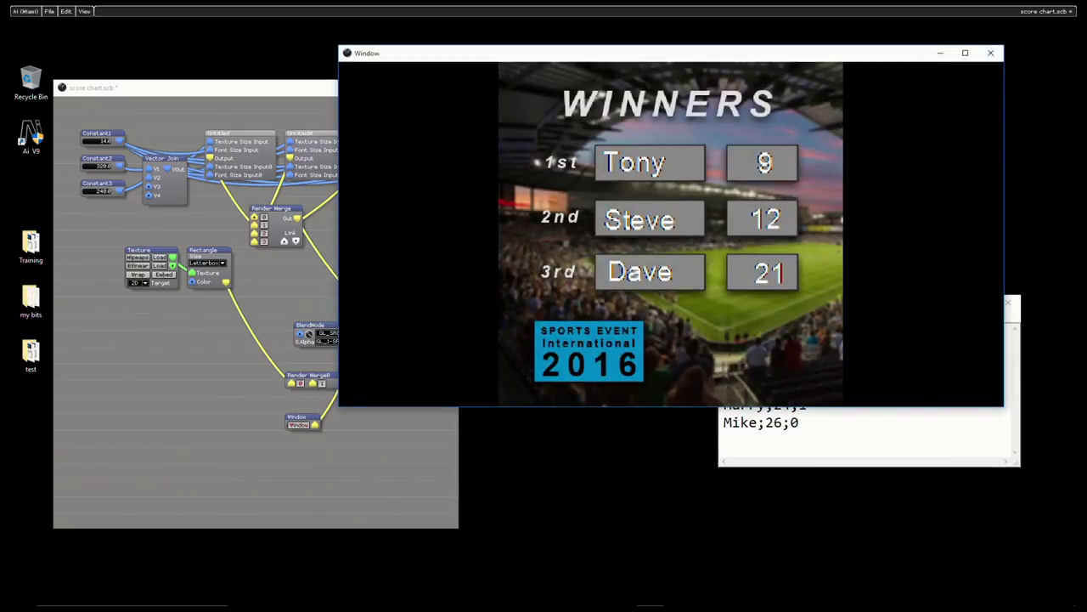
pyautogui.moveTo(1003, 406); pyautogui.dragTo(663, 289)
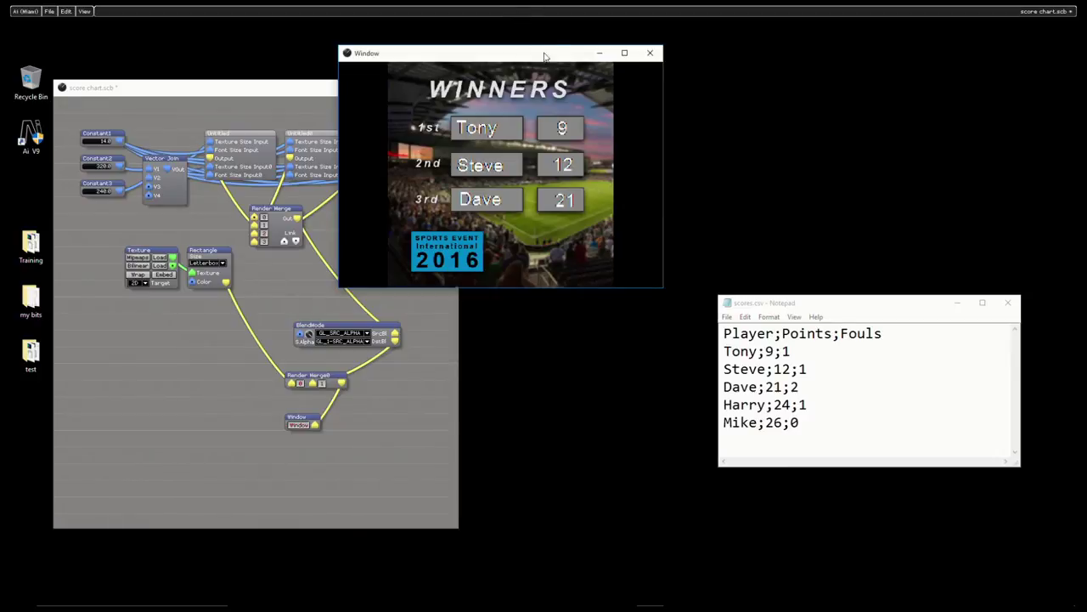
pyautogui.moveTo(545, 58); pyautogui.dragTo(750, 55)
pyautogui.click(881, 308)
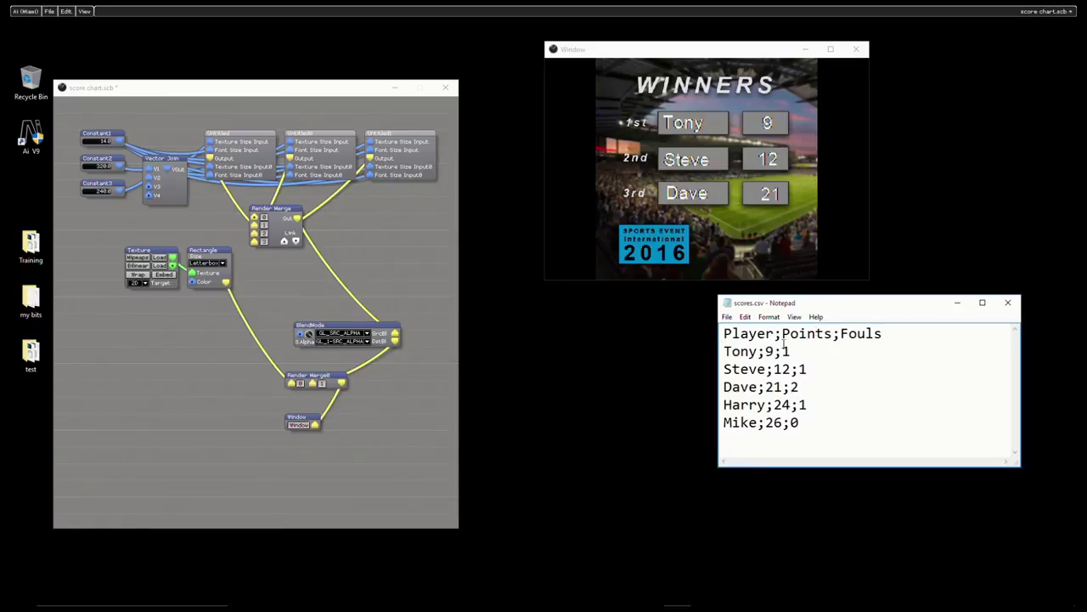
pyautogui.moveTo(860, 309); pyautogui.dragTo(711, 379)
# Step: Save the score chart.scb patch
pyautogui.click(391, 125)
pyautogui.click(49, 12)
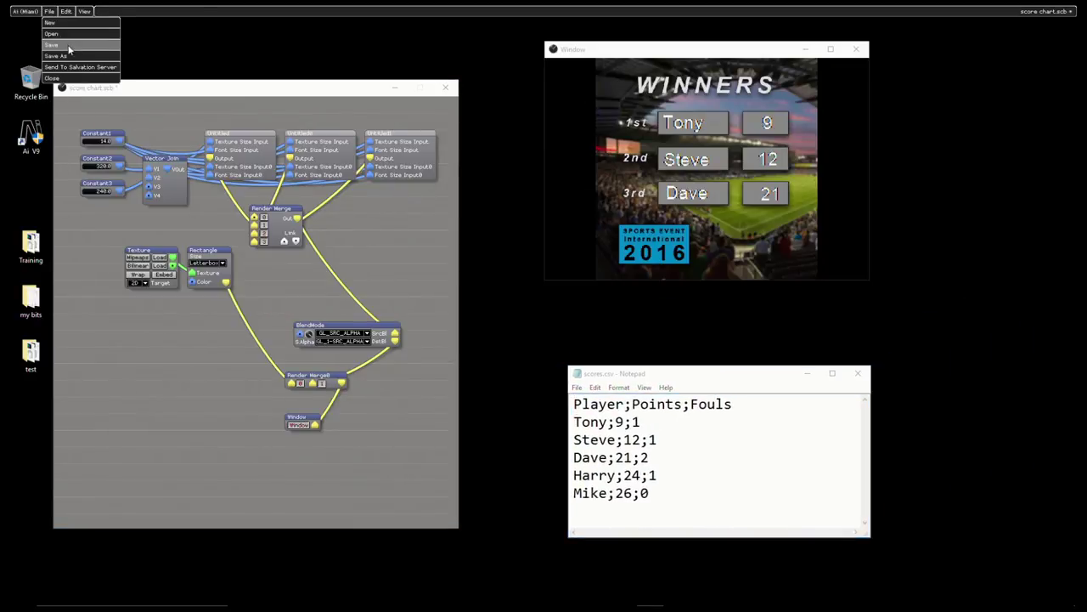
pyautogui.click(62, 44)
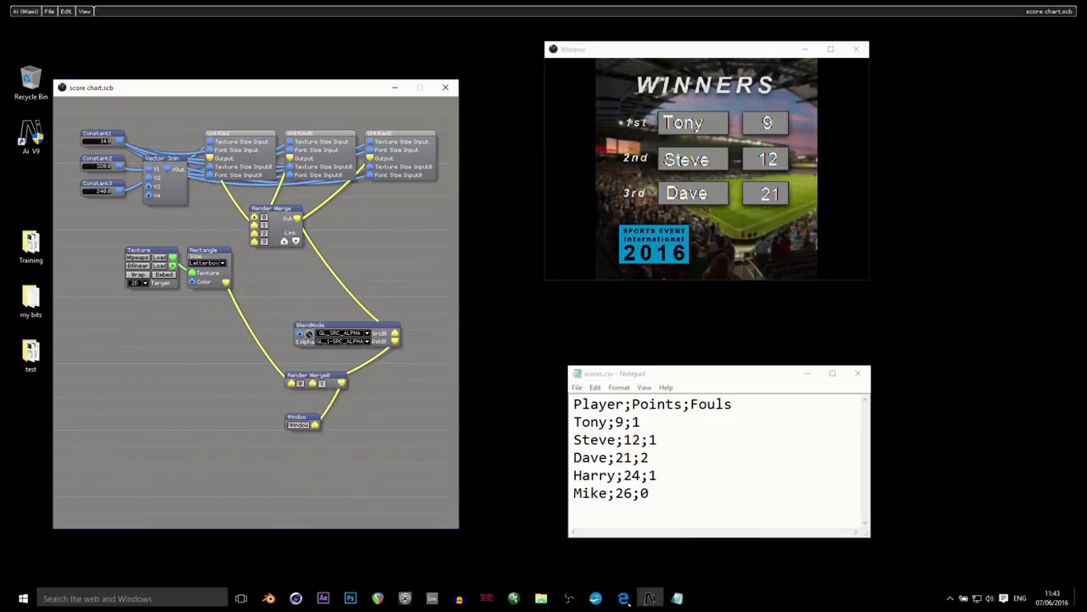
# Step: Open scores.csv from the Desktop, accepting the default Text Import settings
pyautogui.click(598, 595)
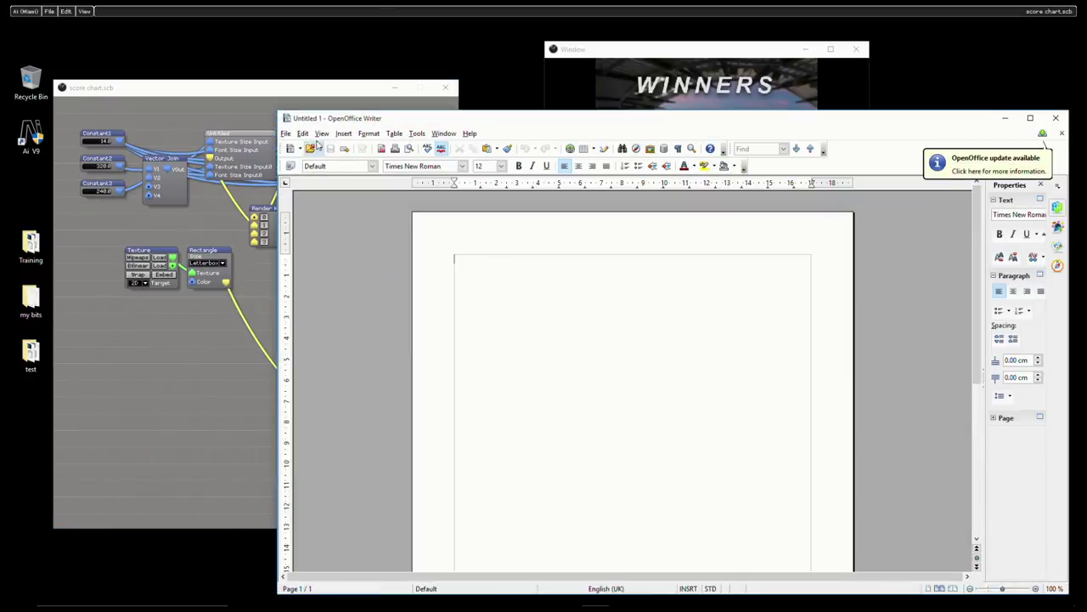
pyautogui.click(285, 133)
pyautogui.click(307, 162)
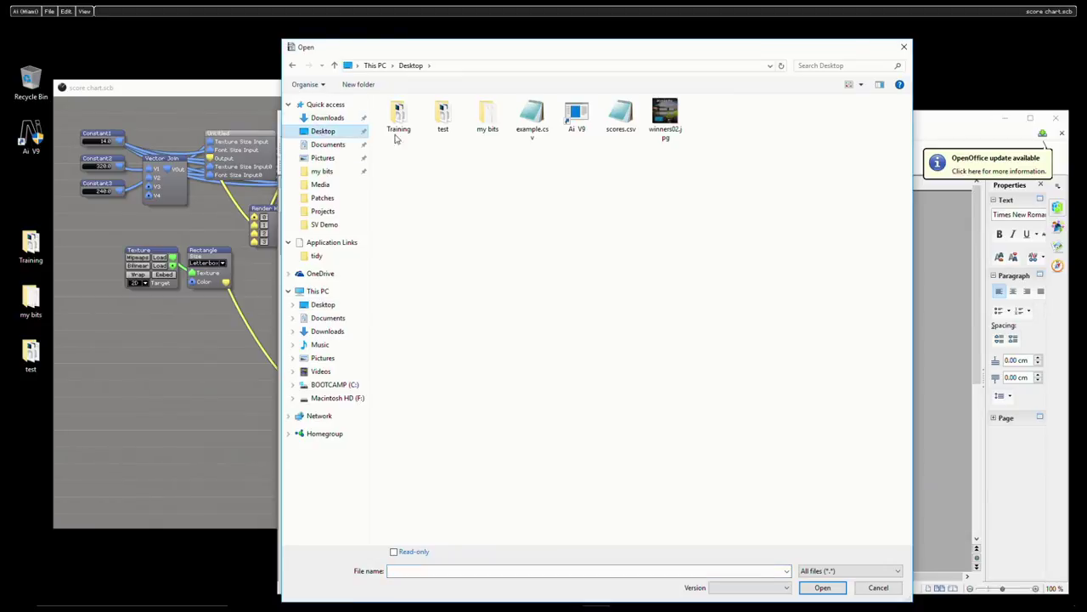
pyautogui.doubleClick(626, 119)
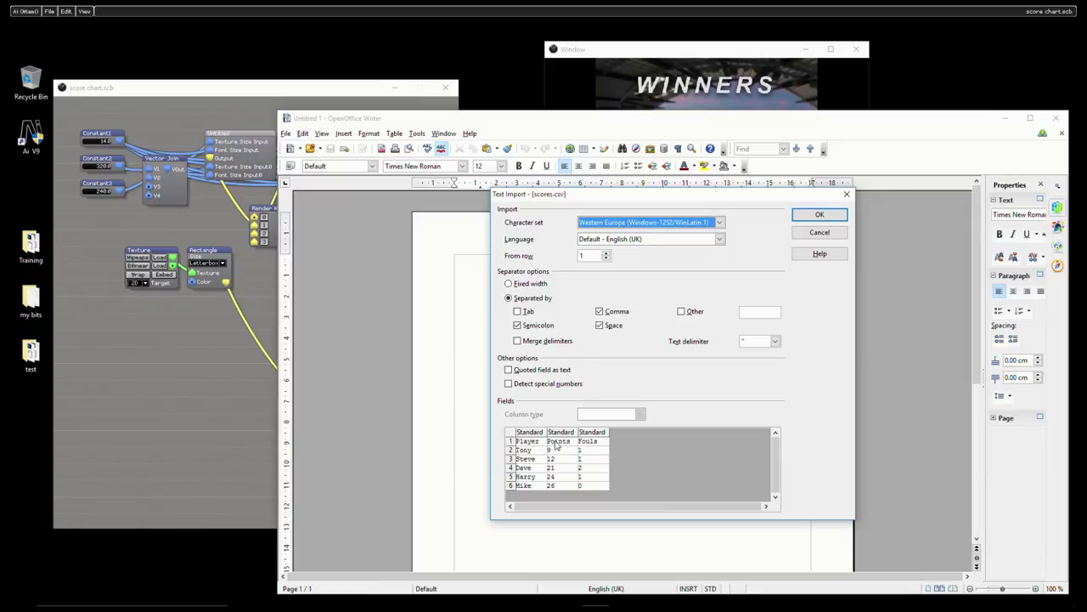
pyautogui.click(821, 215)
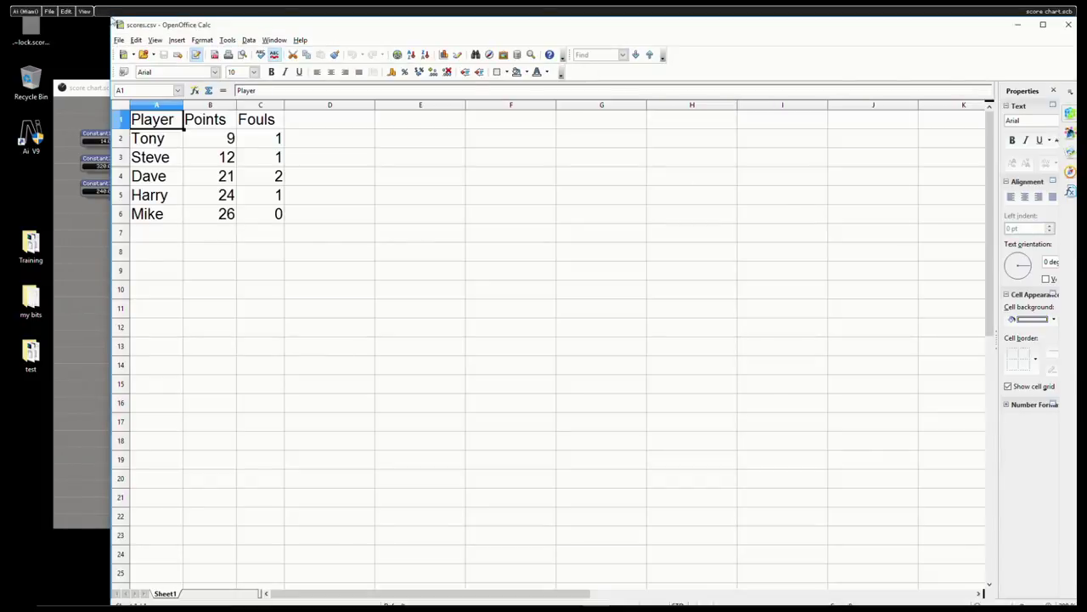
# Step: Shrink the Calc window, close the empty Writer document, and arrange the patch editor, WINNERS preview and Calc
pyautogui.moveTo(111, 16); pyautogui.dragTo(595, 204)
pyautogui.click(1056, 119)
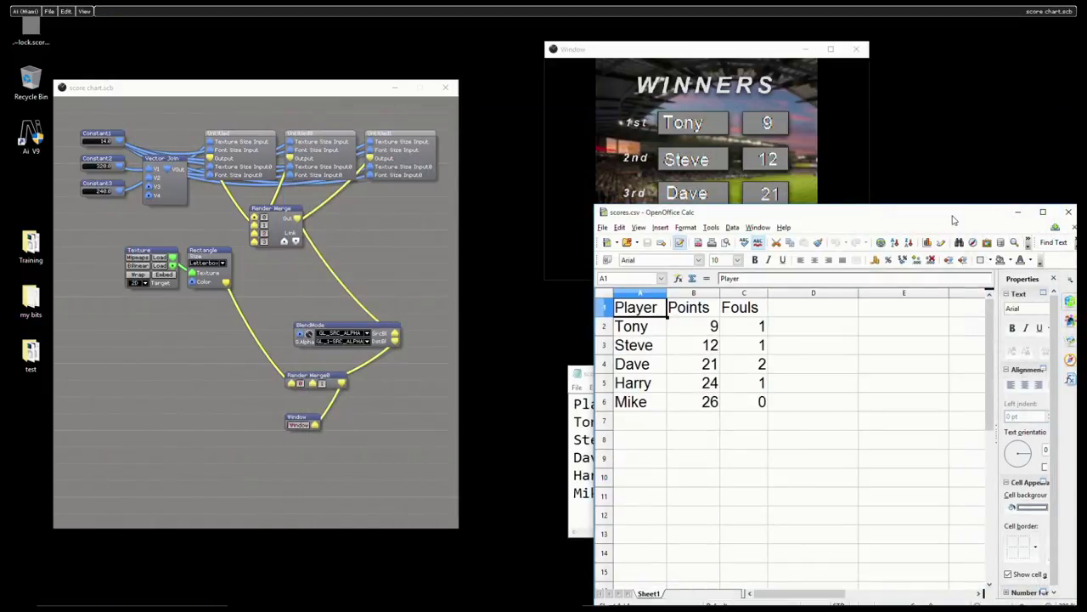
pyautogui.moveTo(264, 88); pyautogui.dragTo(252, 59)
pyautogui.moveTo(689, 56); pyautogui.dragTo(298, 56)
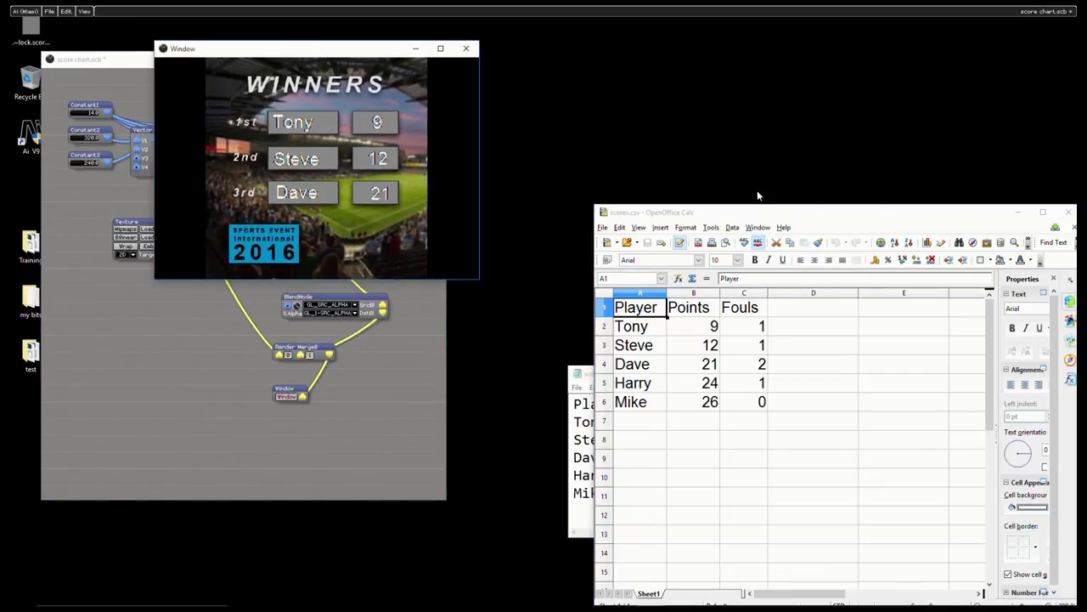
pyautogui.moveTo(891, 219); pyautogui.dragTo(822, 83)
# Step: Close the scores text file in Notepad and select the player rows A2:C6
pyautogui.click(794, 490)
pyautogui.click(855, 371)
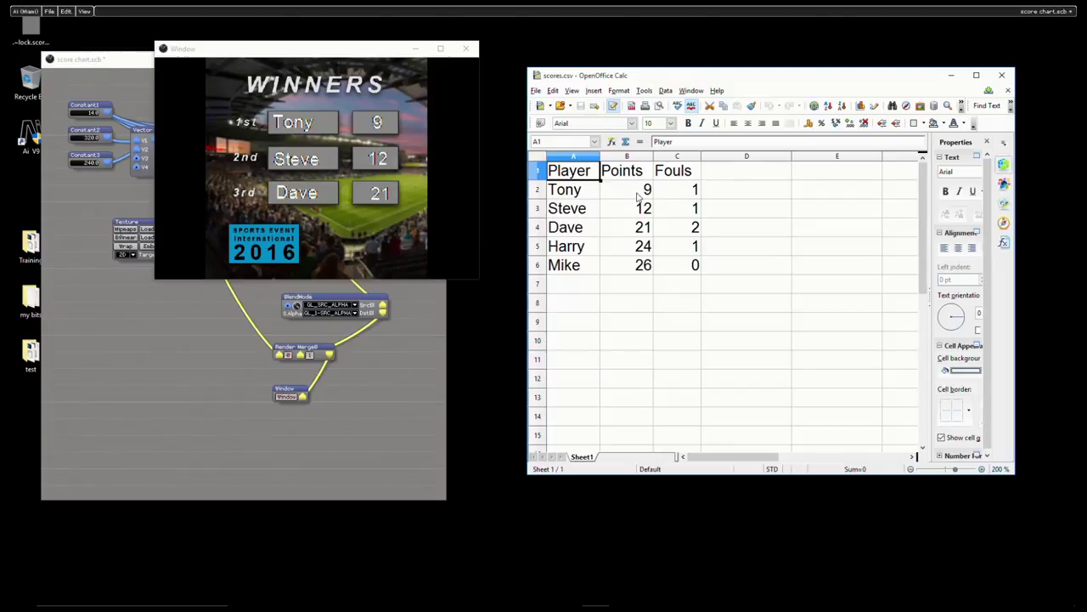
pyautogui.click(687, 269)
pyautogui.moveTo(687, 269); pyautogui.dragTo(568, 189)
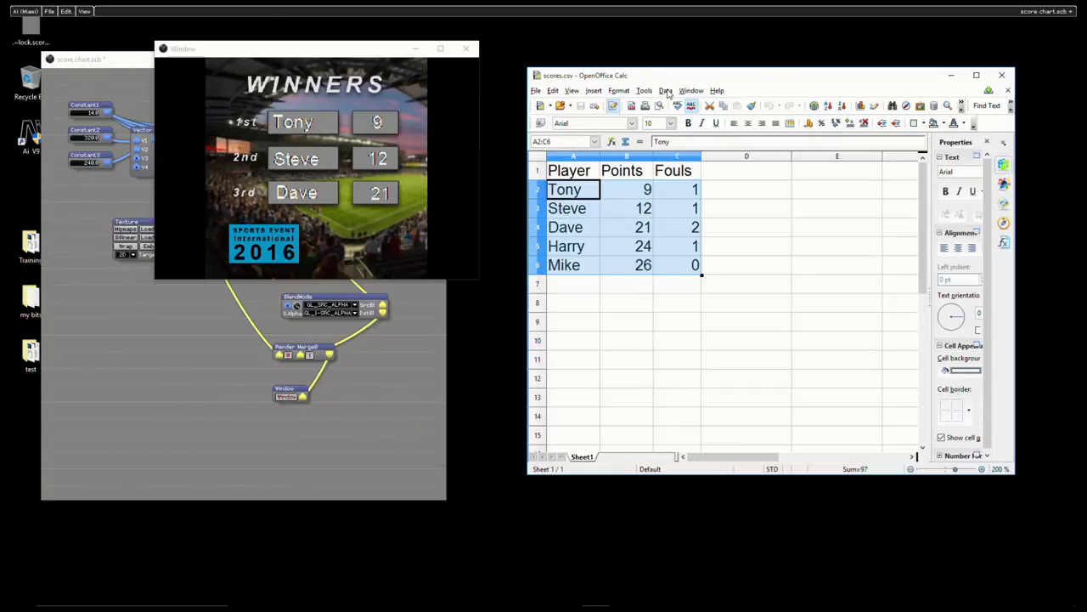
# Step: Sort the selected rows by Column B (Points) in descending order
pyautogui.click(666, 91)
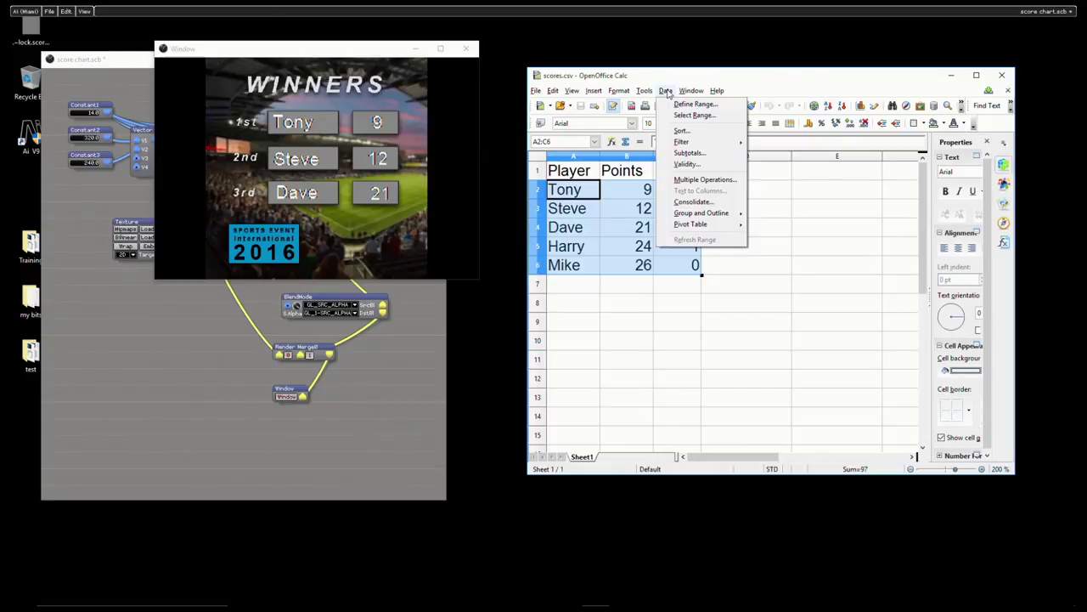
pyautogui.click(682, 131)
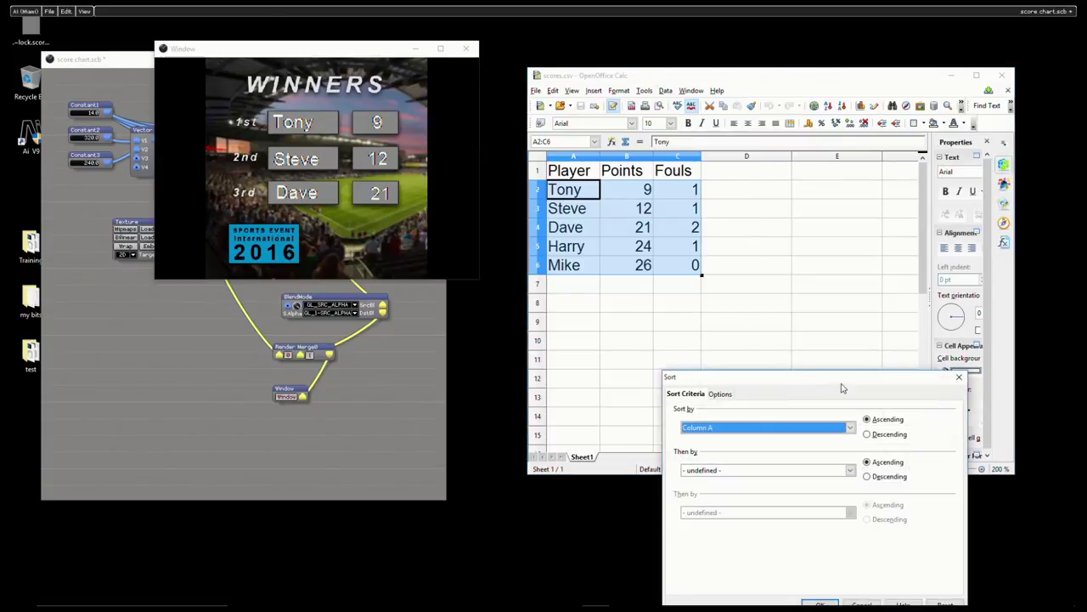
pyautogui.moveTo(842, 385); pyautogui.dragTo(429, 197)
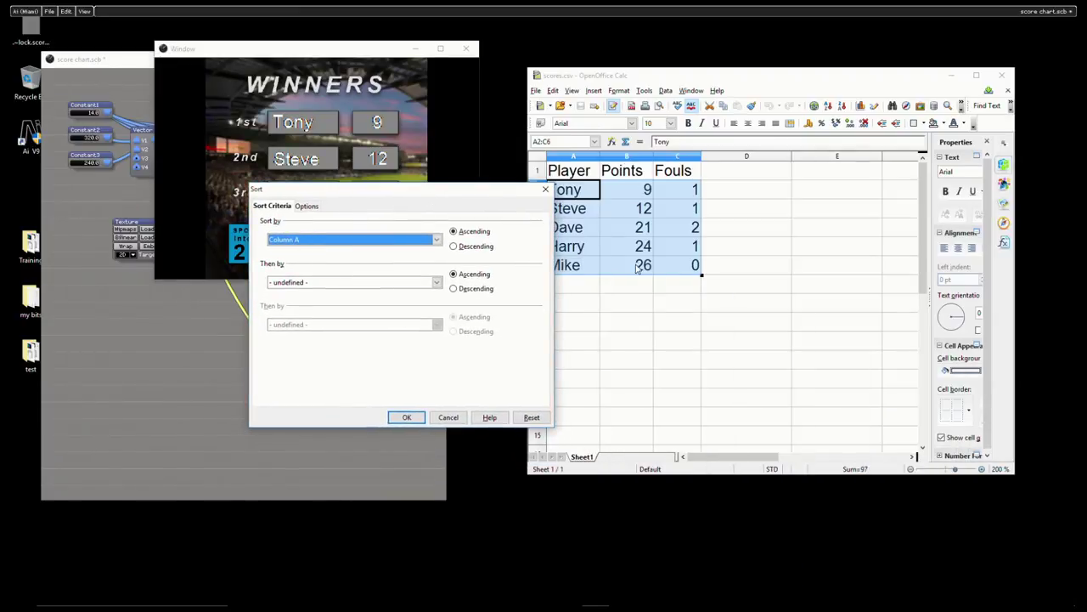
pyautogui.click(340, 241)
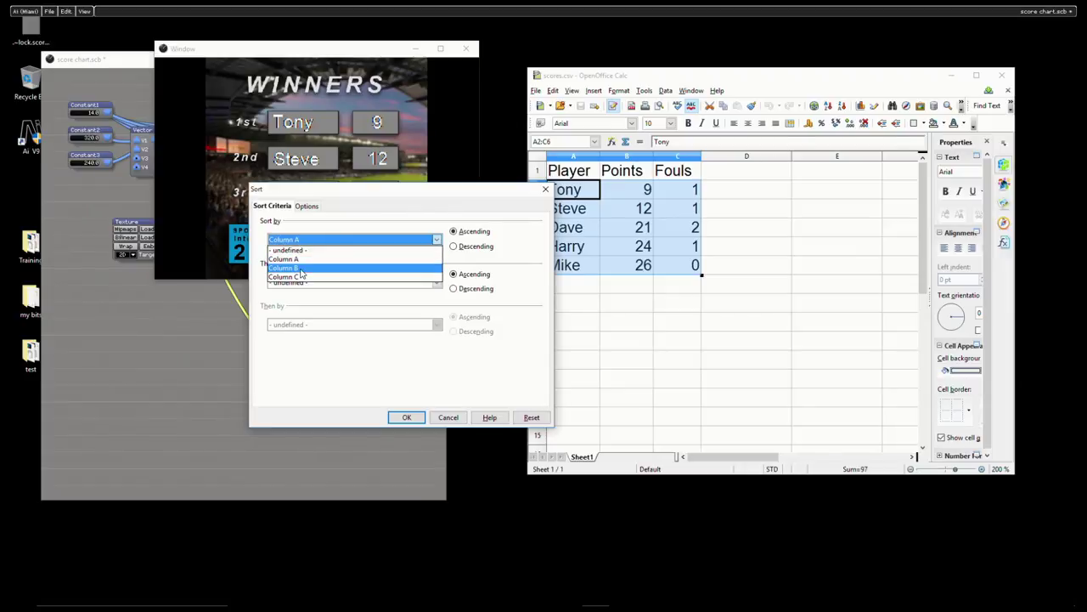
pyautogui.click(301, 268)
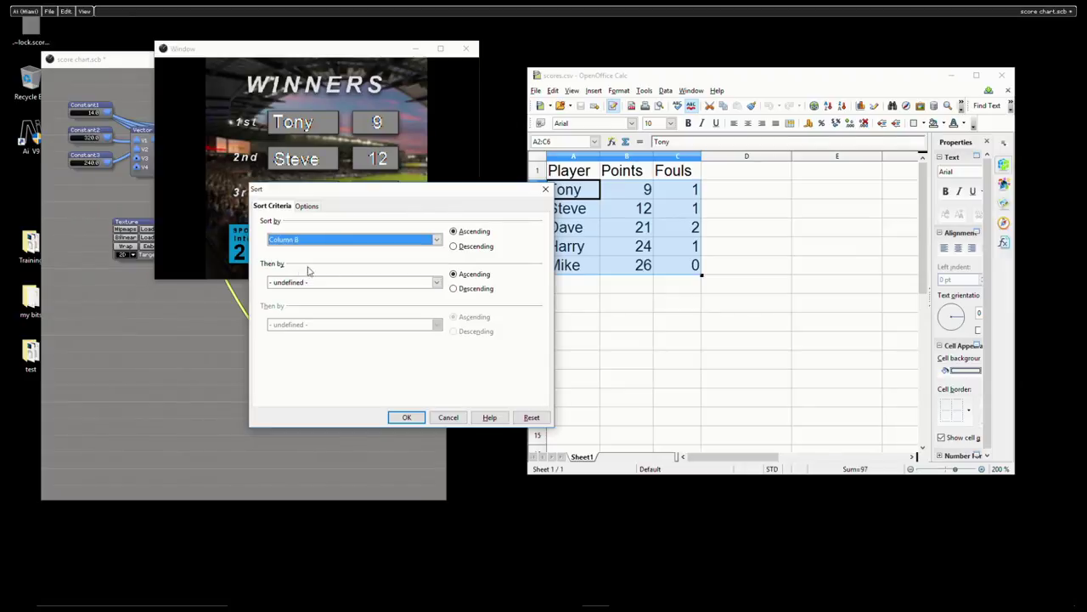
pyautogui.click(454, 247)
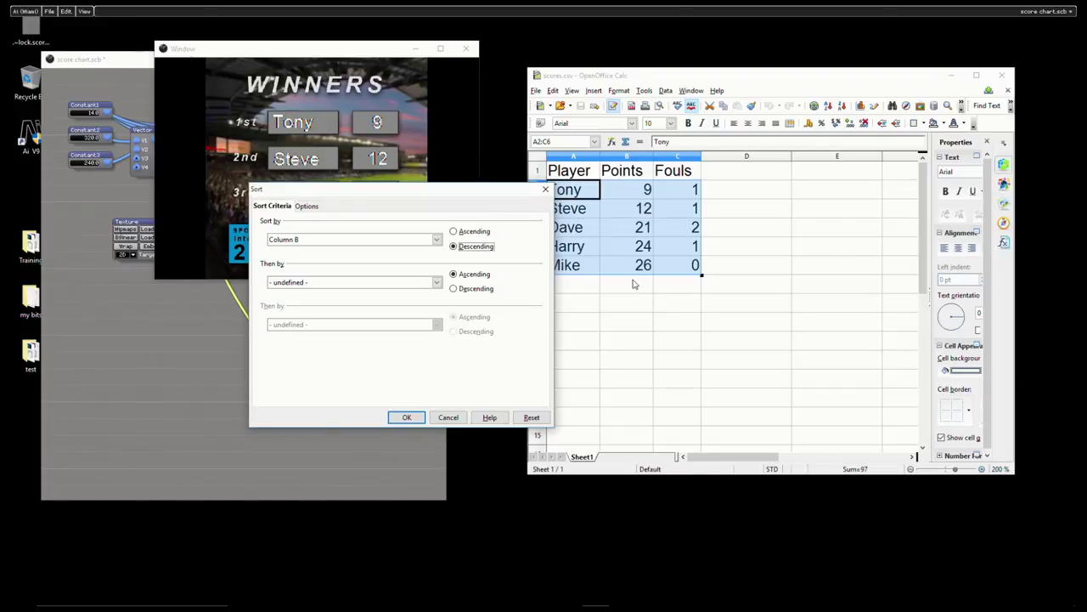
pyautogui.click(407, 417)
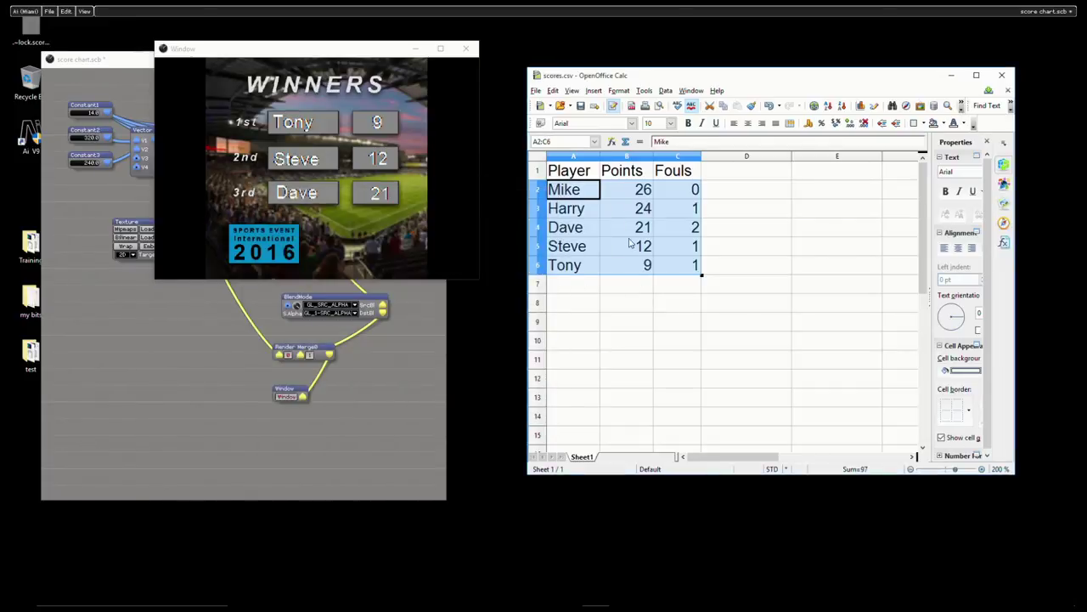
# Step: Save scores.csv, keeping the current CSV format
pyautogui.click(536, 91)
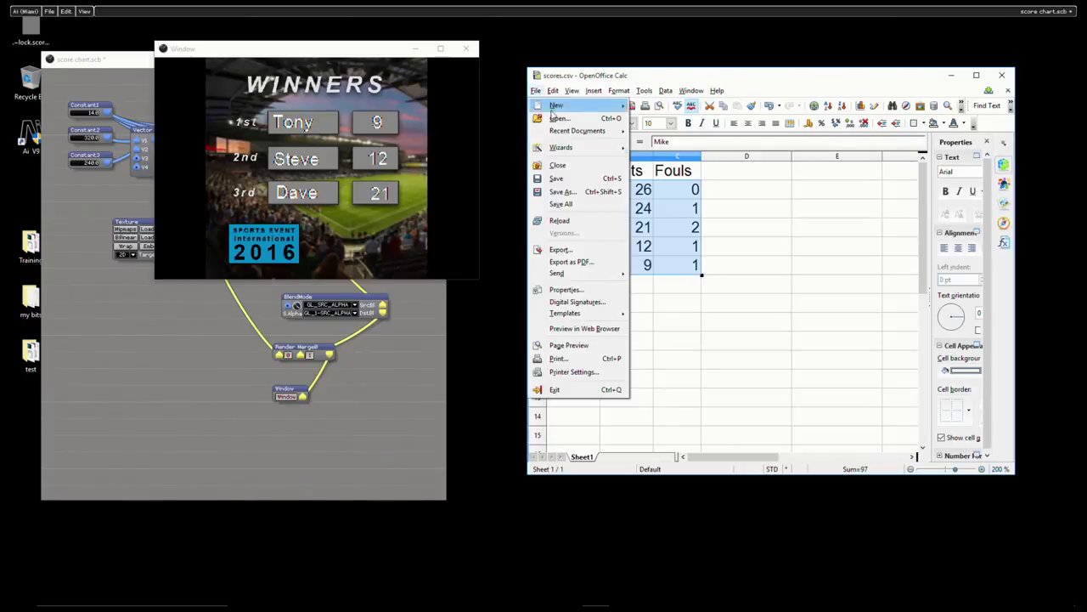
pyautogui.click(559, 178)
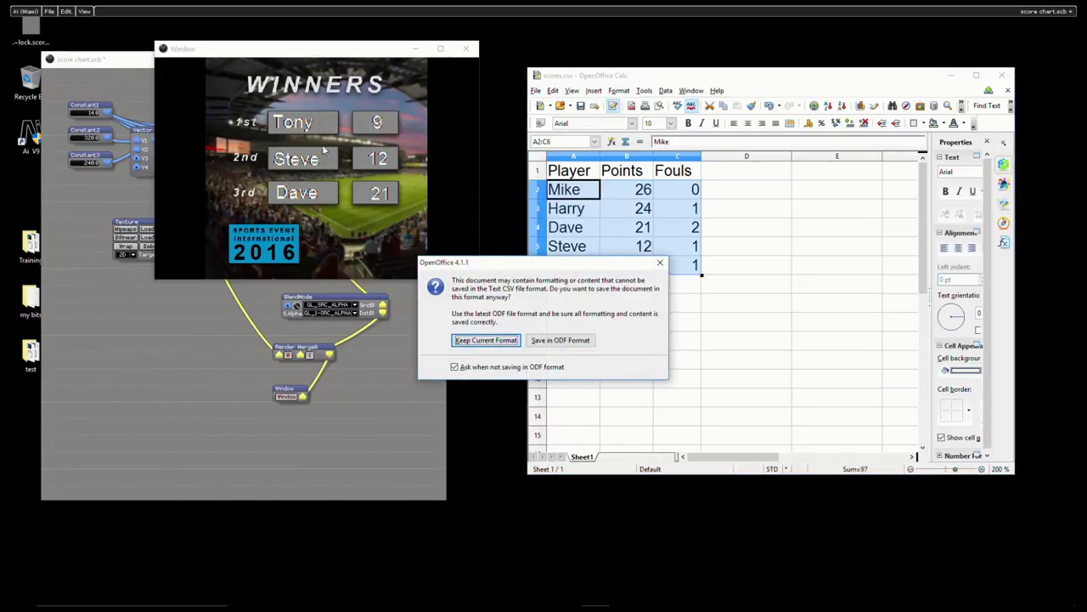
pyautogui.click(503, 341)
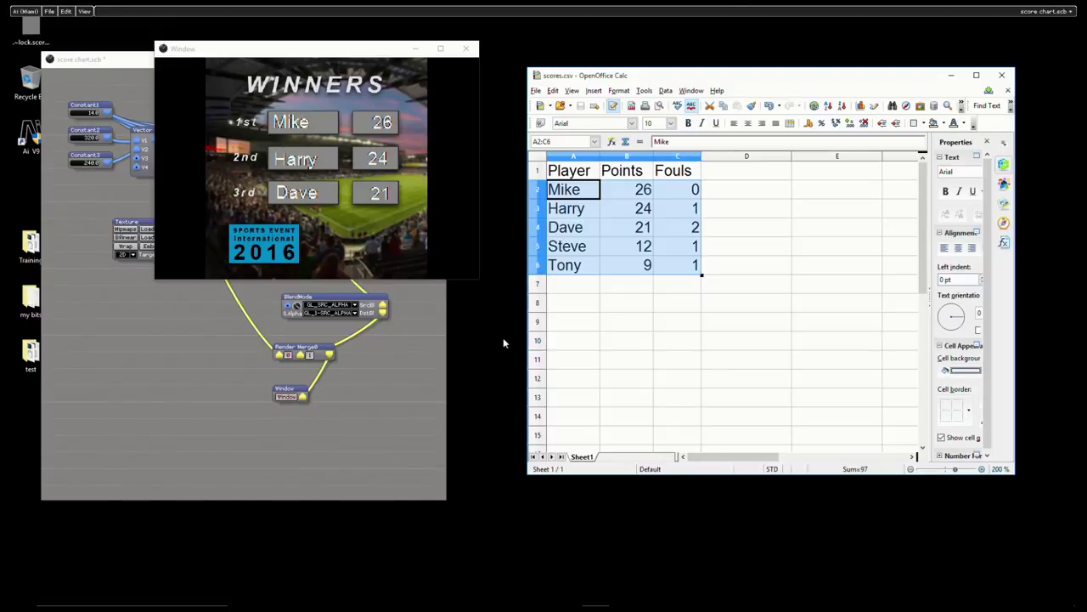